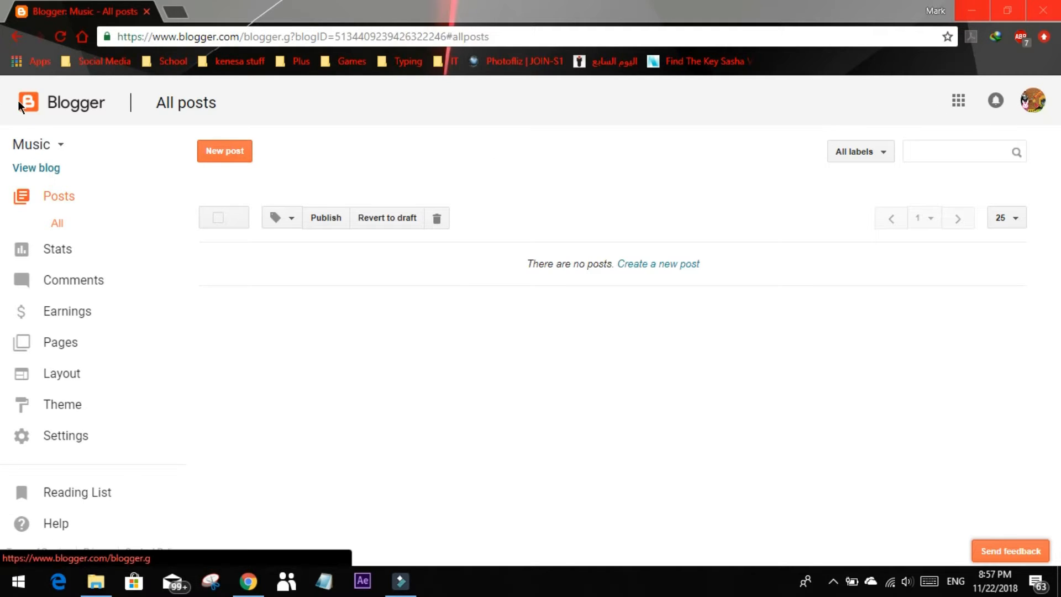
Start creating a new blog and give it the title "Youtube"
left_click(62, 146)
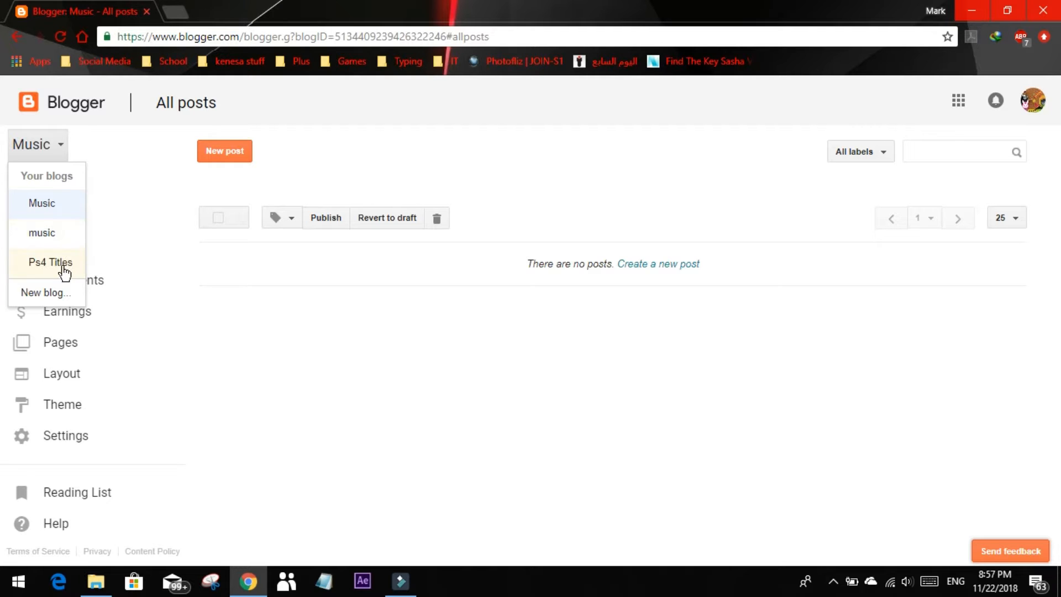
left_click(68, 293)
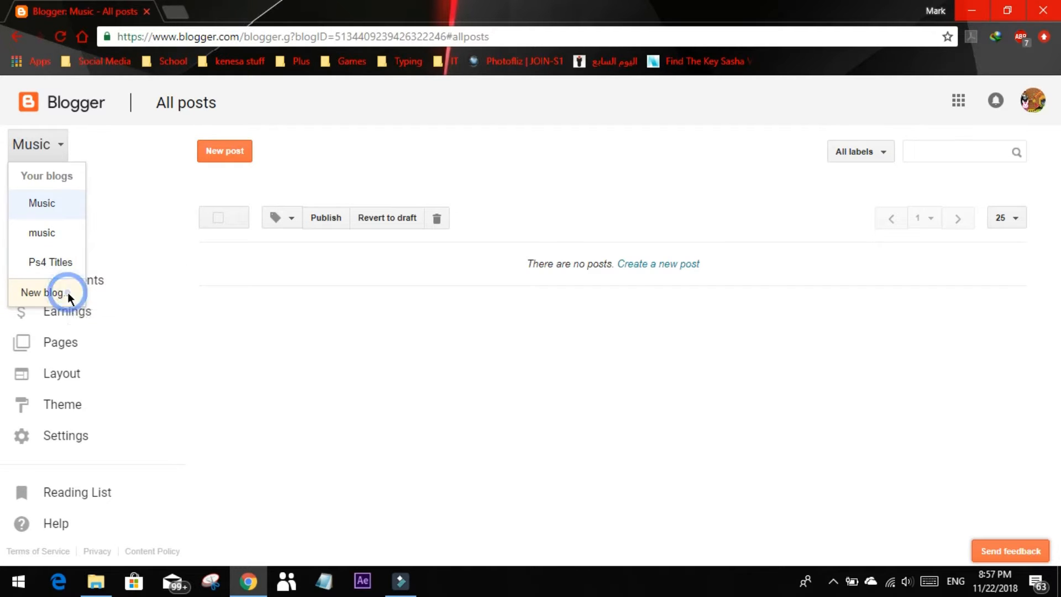
left_click(446, 174)
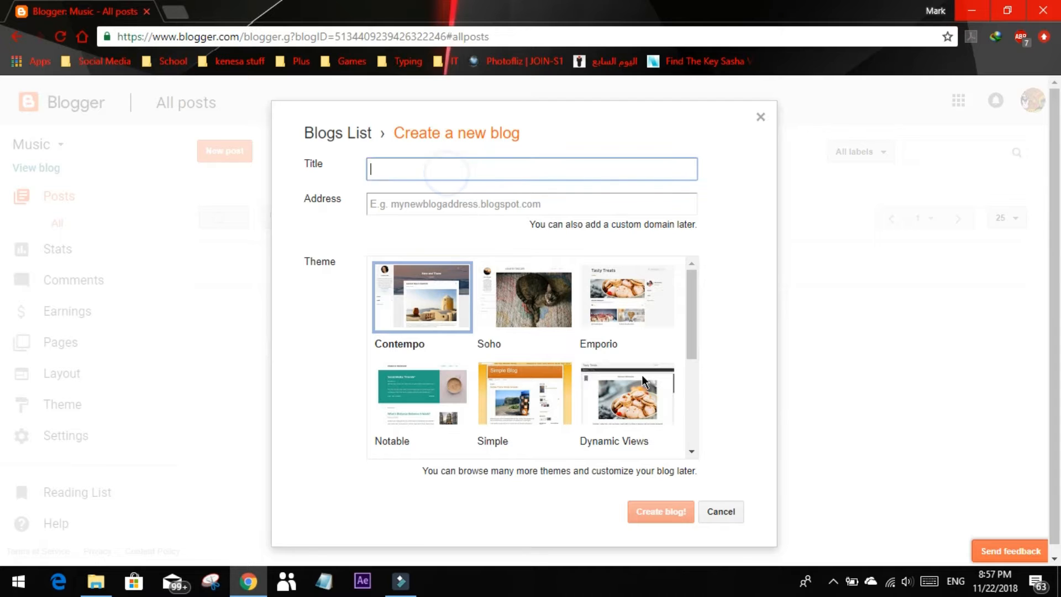
scroll(544, 296, "down", 4)
scroll(549, 398, "up", 3)
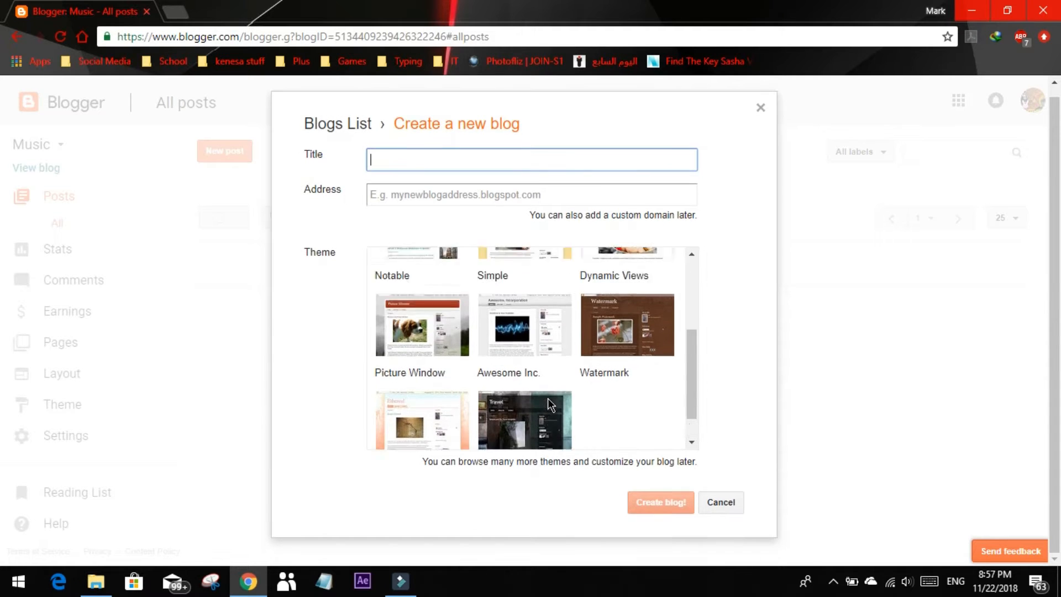
scroll(487, 175, "up", 1)
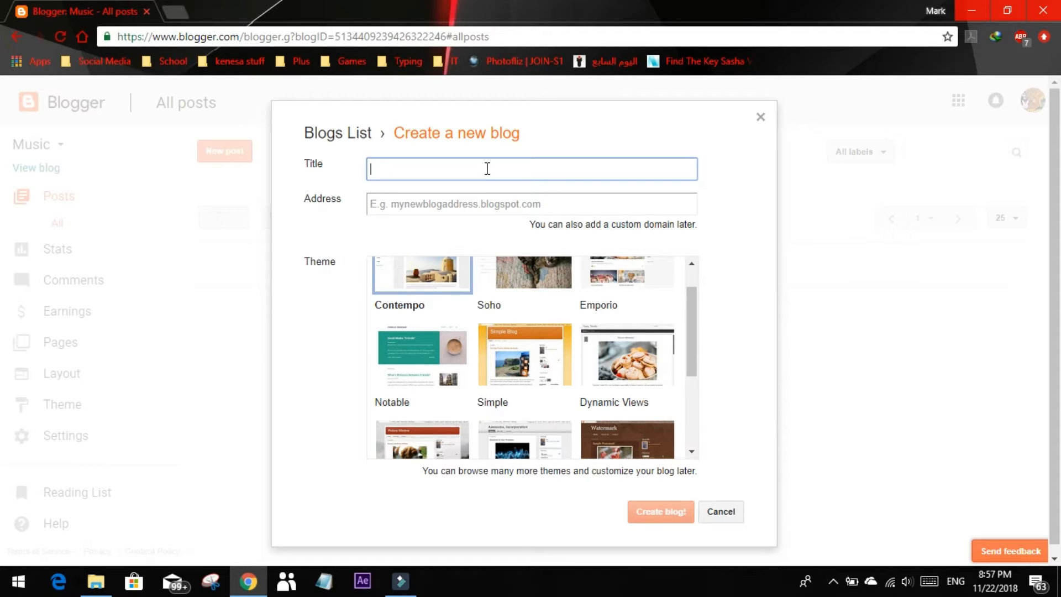
type("Youtube")
left_click(581, 205)
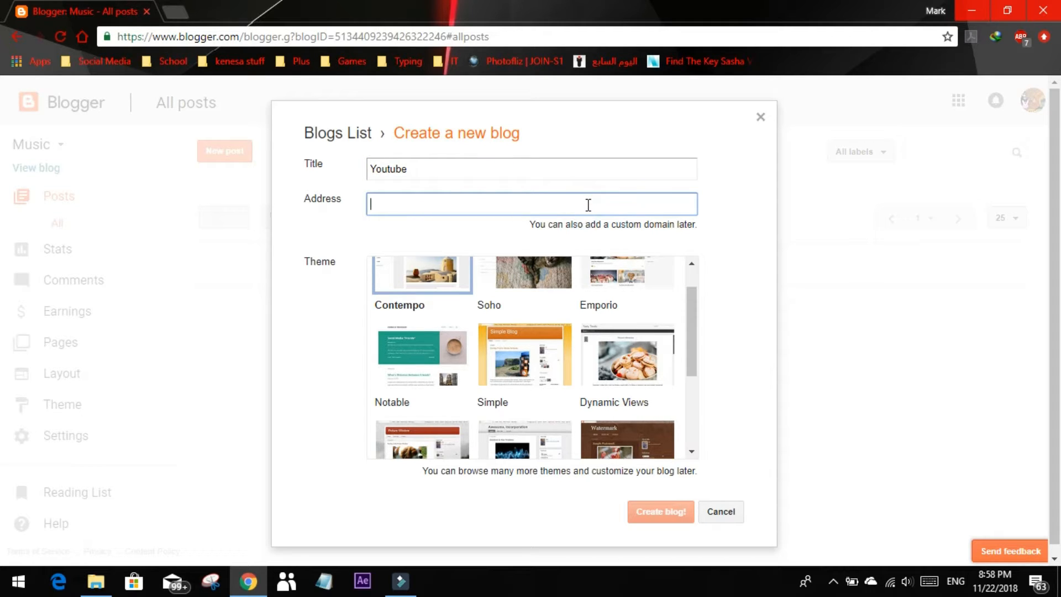
type("www")
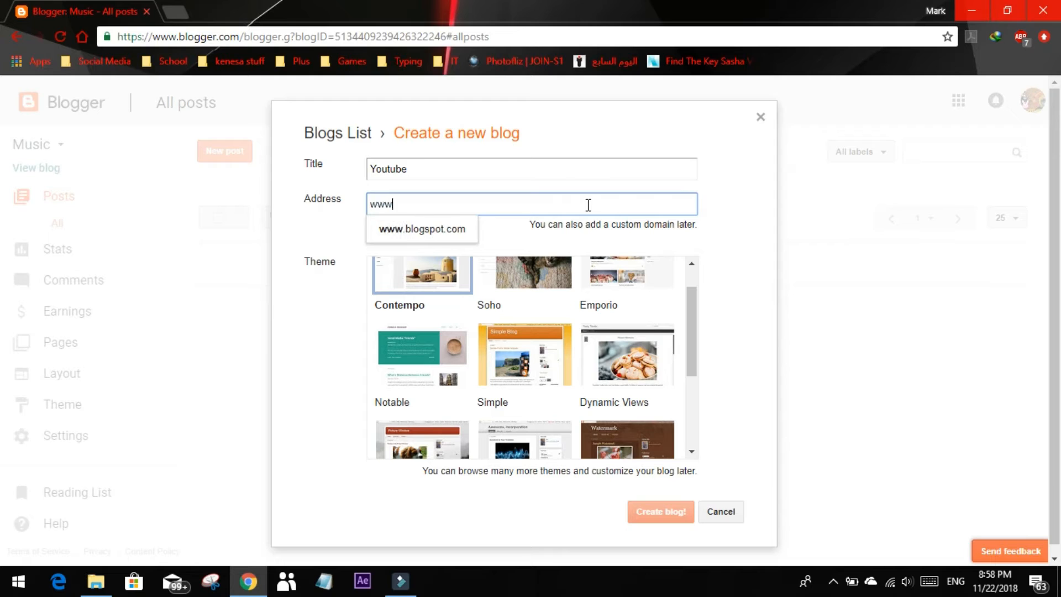
type(".youtube")
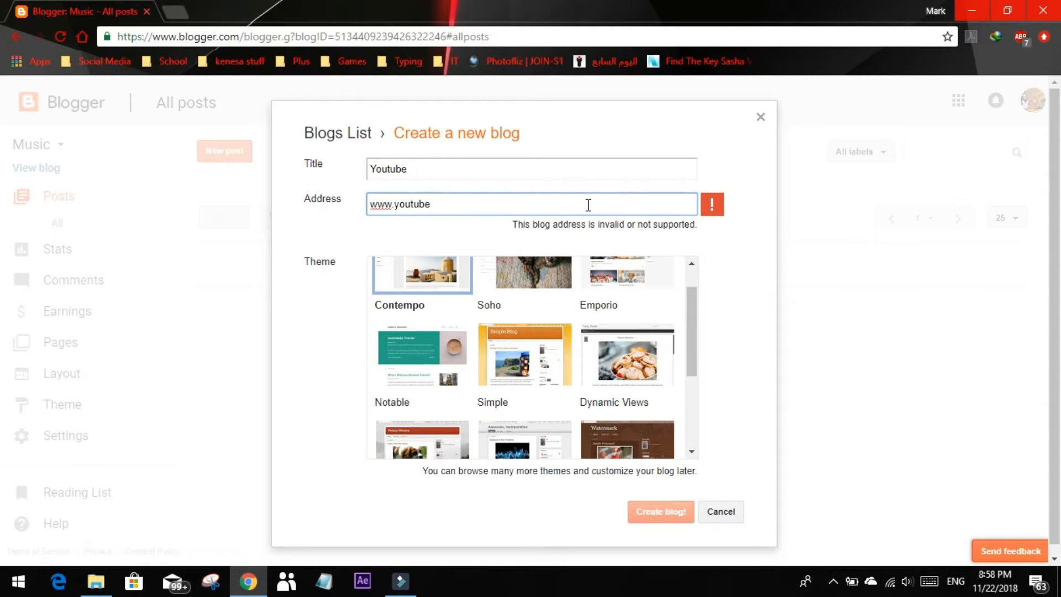
type("+")
key("BackSpace")
type("=")
key("BackSpace")
type("_mark135.")
key("BackSpace")
key("BackSpace")
key("BackSpace")
type("36.com")
left_click(497, 239)
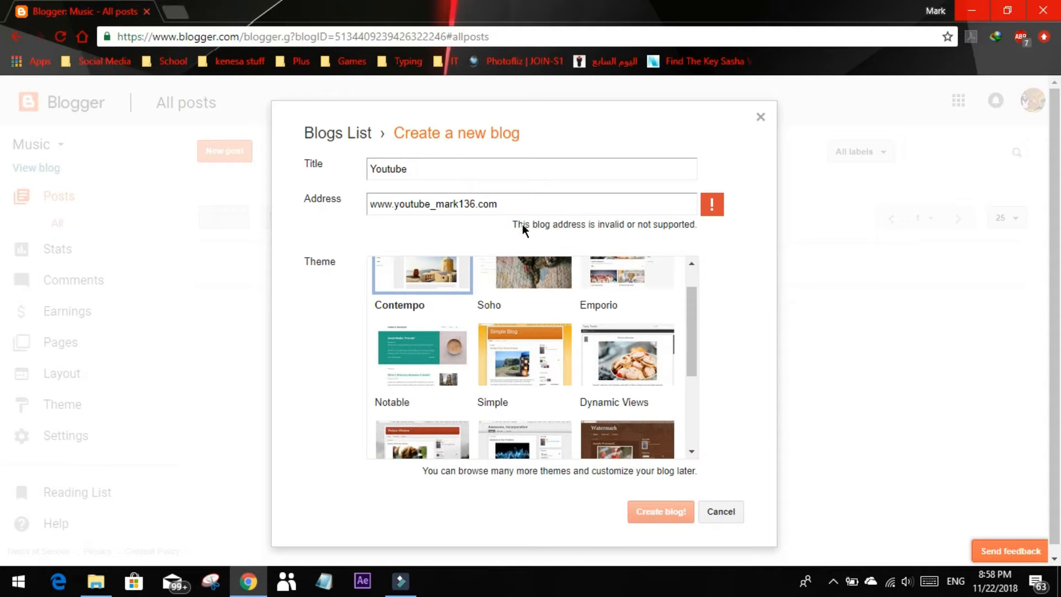
left_click_drag(522, 224, 636, 224)
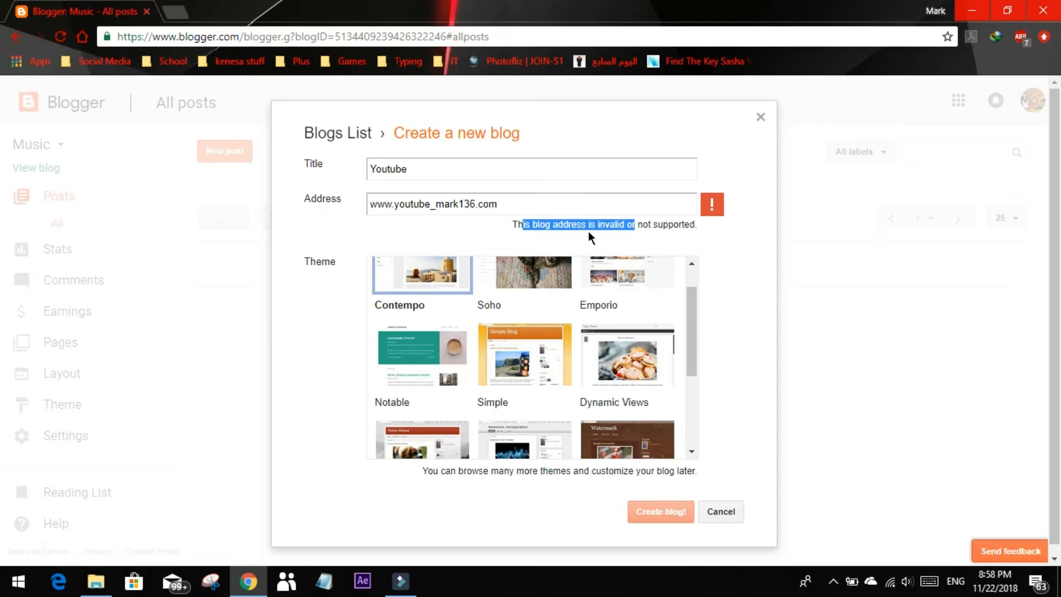
left_click_drag(560, 201, 267, 178)
key("BackSpace")
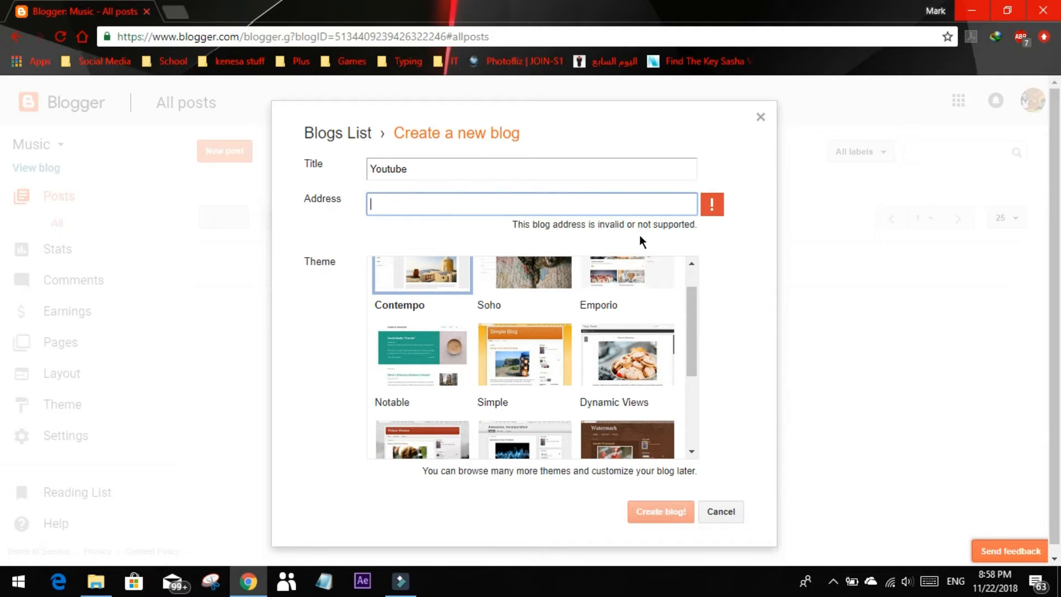
left_click(427, 239)
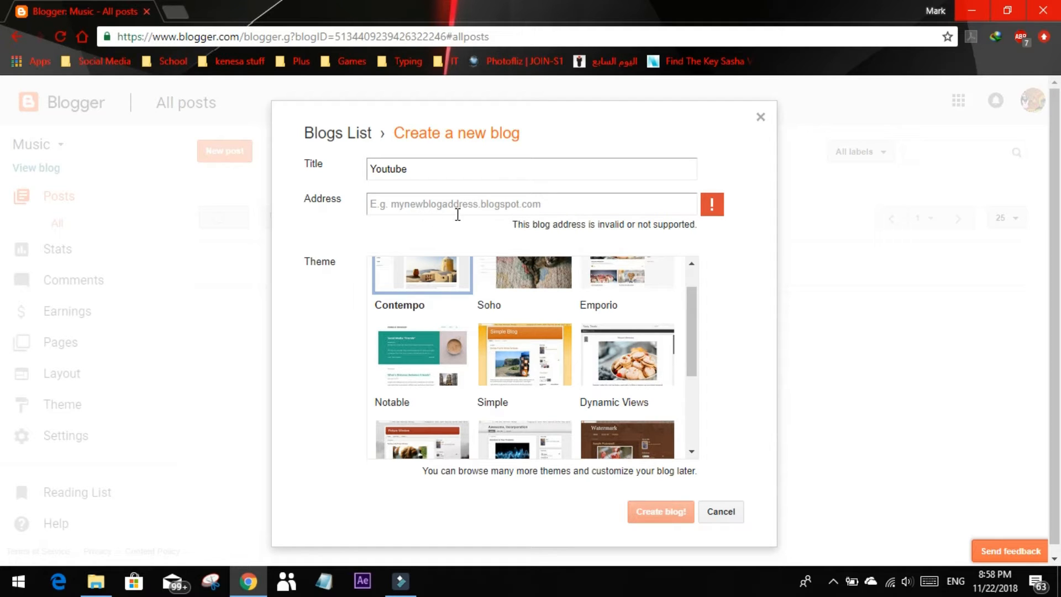
Set the new blog's address to youtubemark136.blogspot.com
left_click(528, 204)
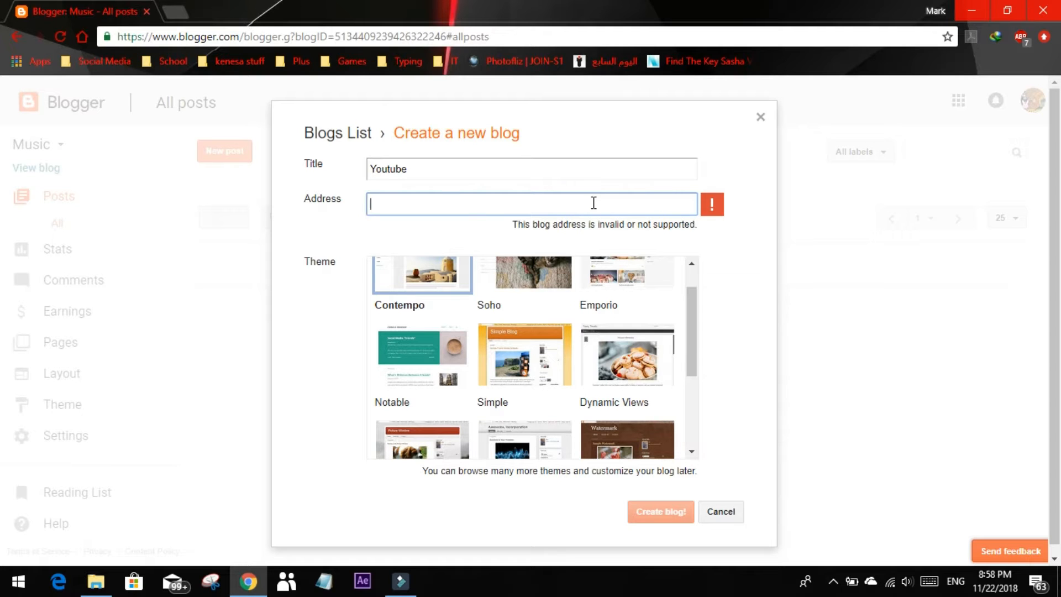
type("youtubemark")
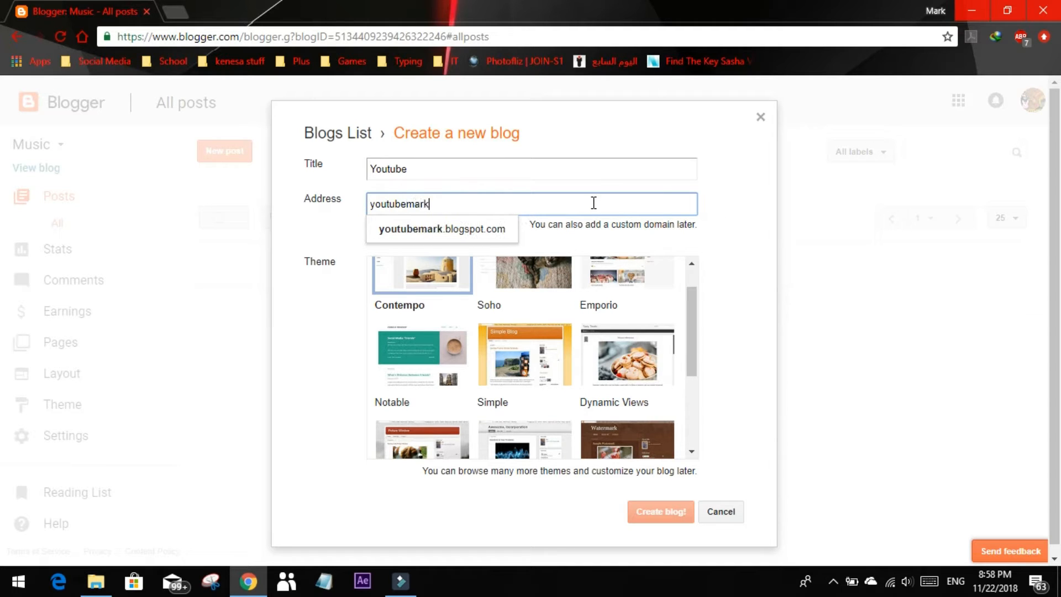
type("13")
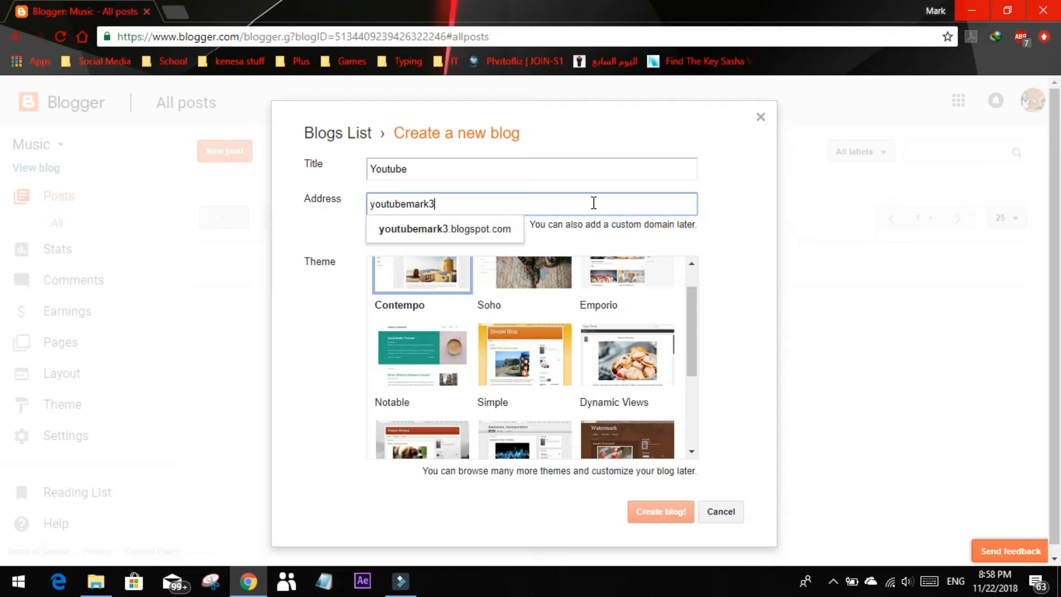
key("BackSpace")
type("136")
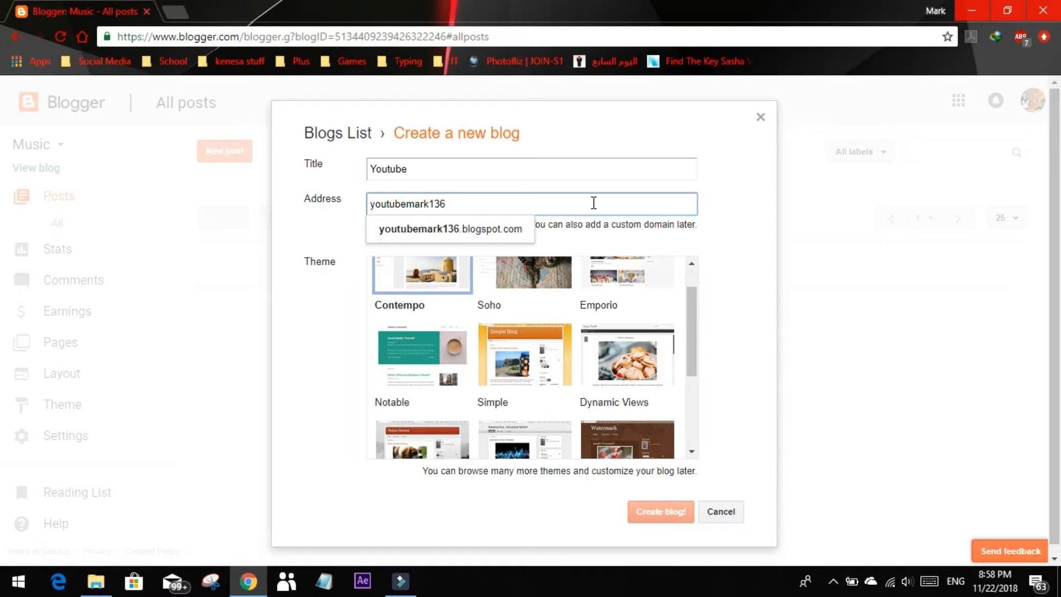
left_click(525, 230)
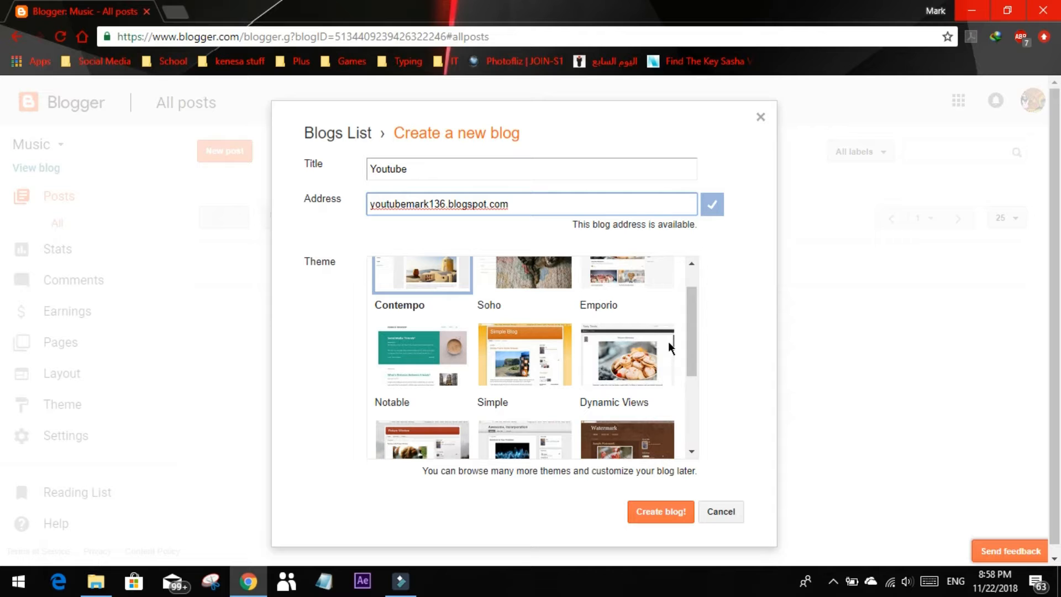
Choose the Awesome Inc. theme for the new blog and create it
scroll(588, 315, "up", 1)
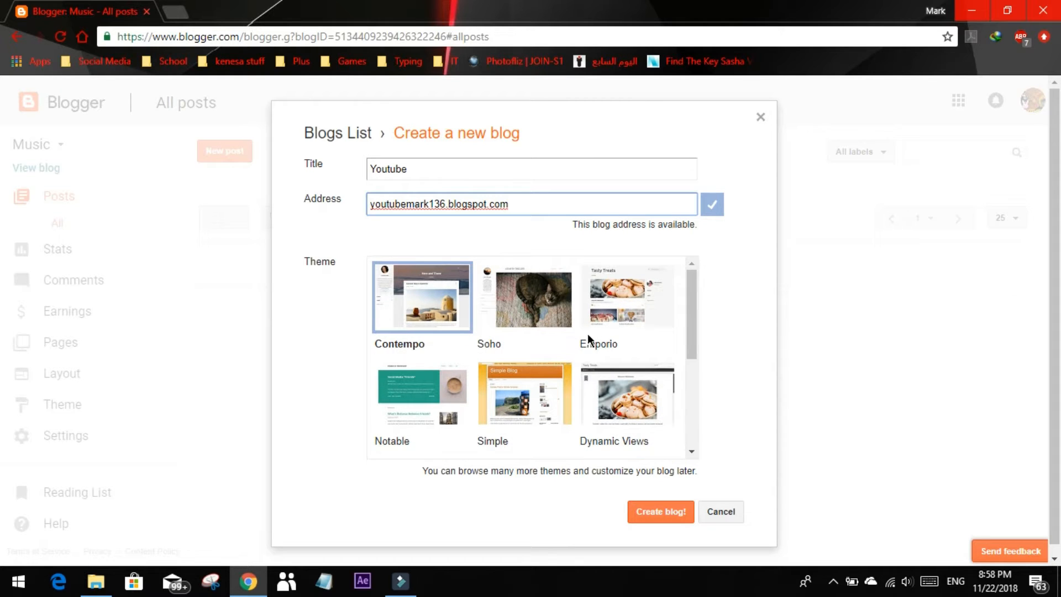
scroll(524, 328, "down", 4)
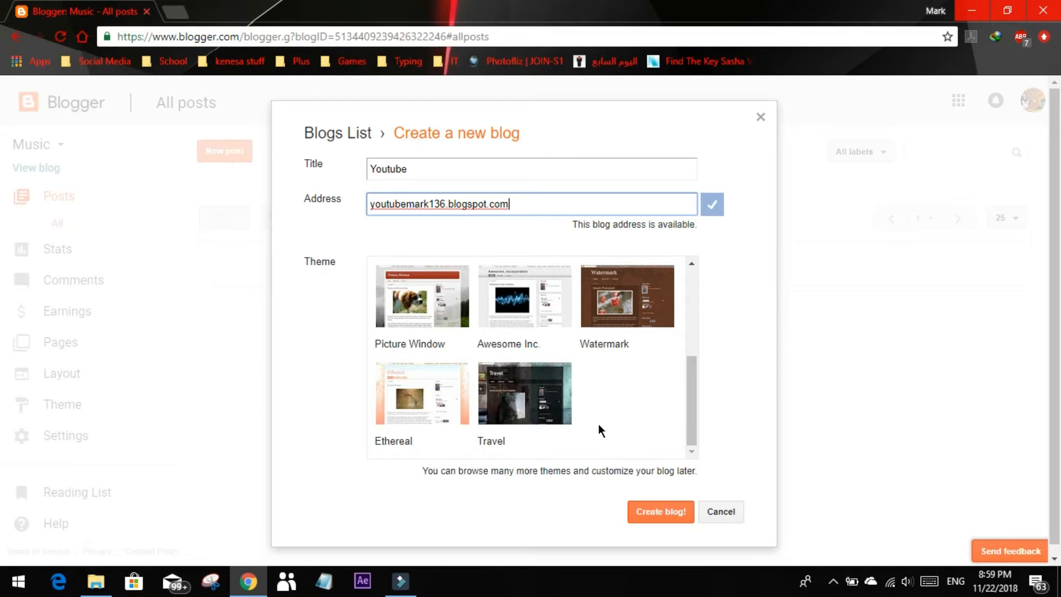
scroll(632, 426, "up", 1)
scroll(541, 411, "up", 2)
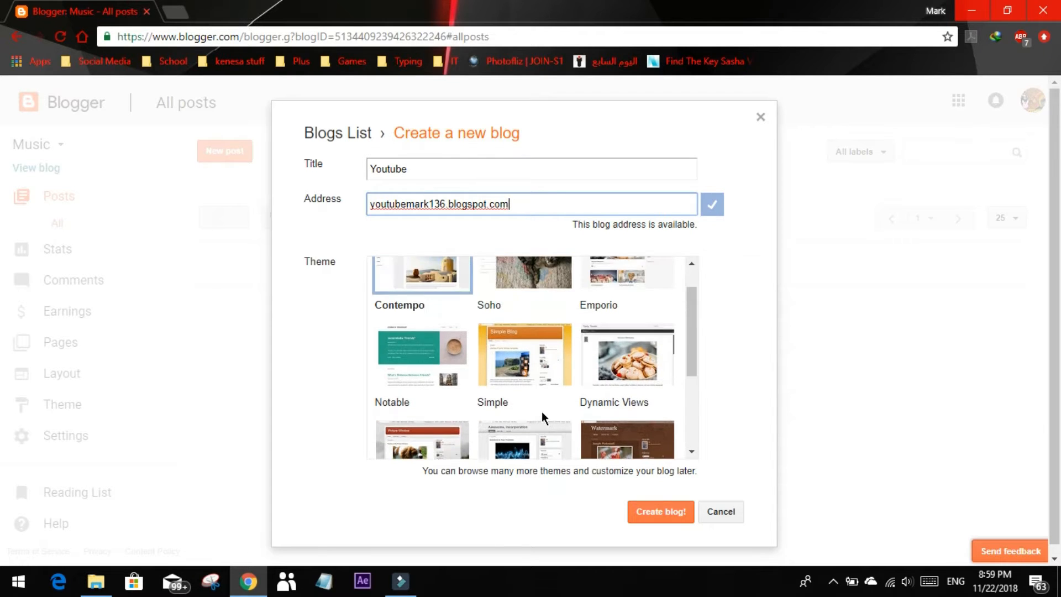
scroll(541, 410, "up", 1)
scroll(531, 387, "down", 3)
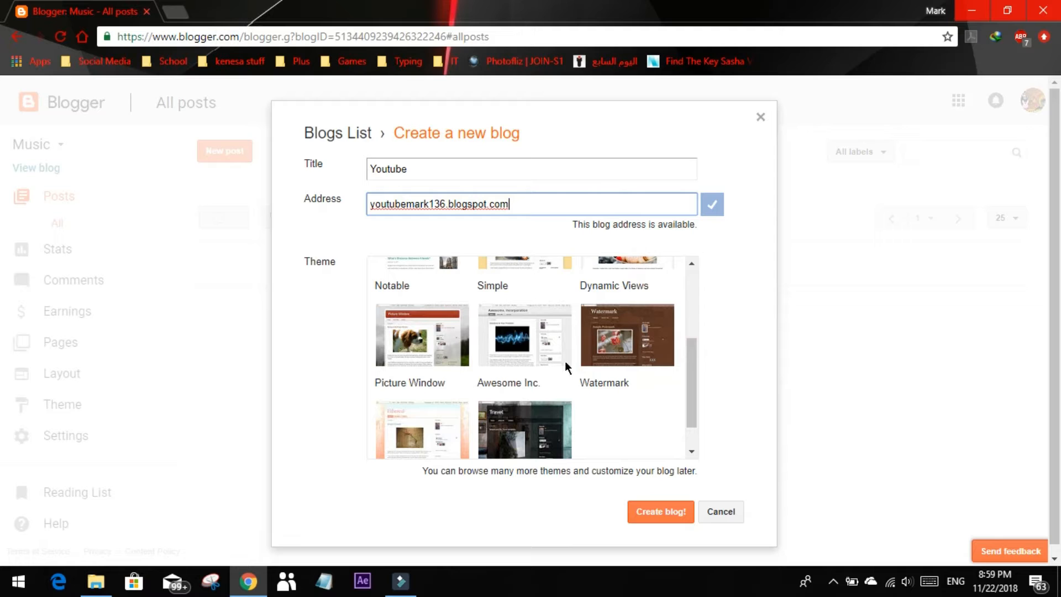
left_click(525, 359)
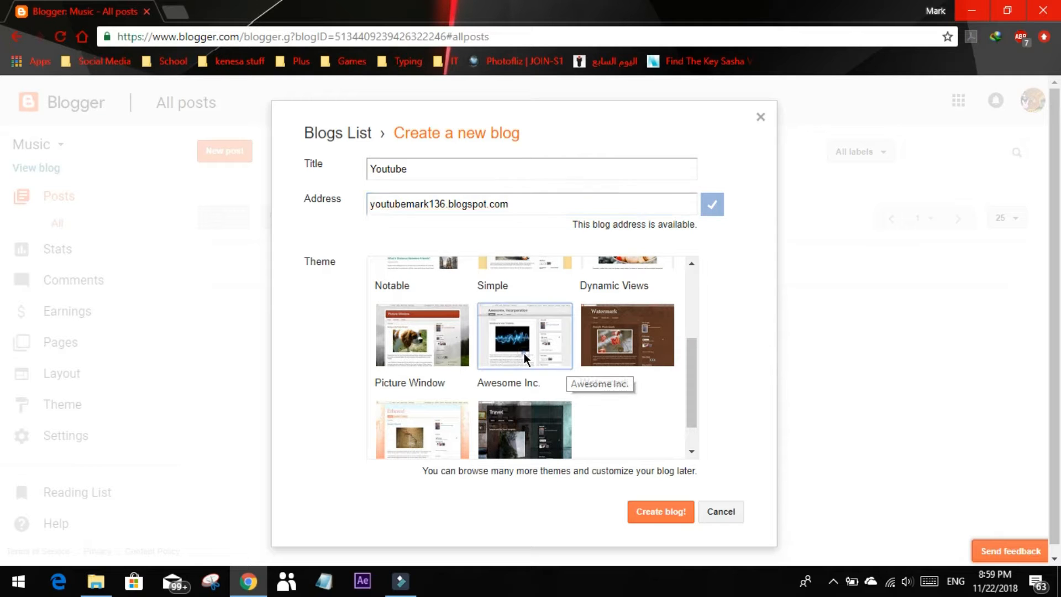
left_click(653, 509)
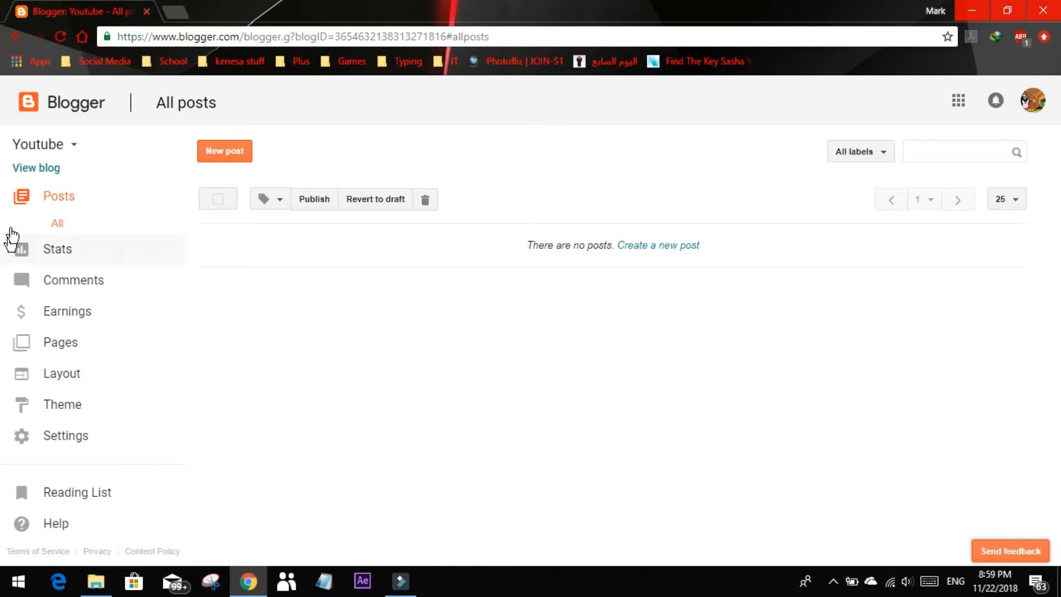
Look through the new blog's overview, posts, traffic sources and audience statistics and its published comments
left_click(132, 250)
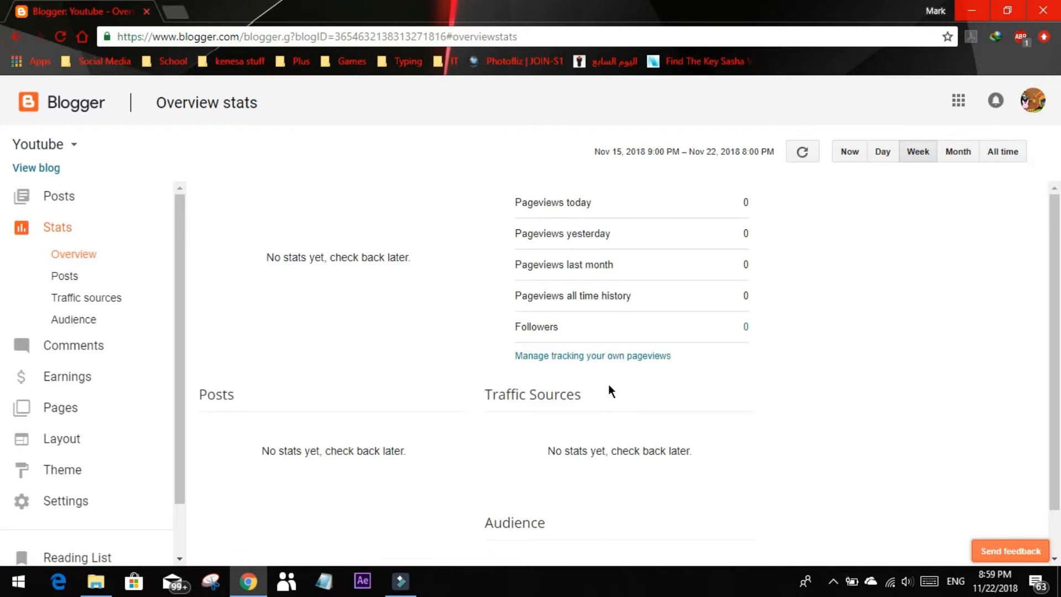
scroll(608, 384, "down", 1)
scroll(609, 383, "up", 1)
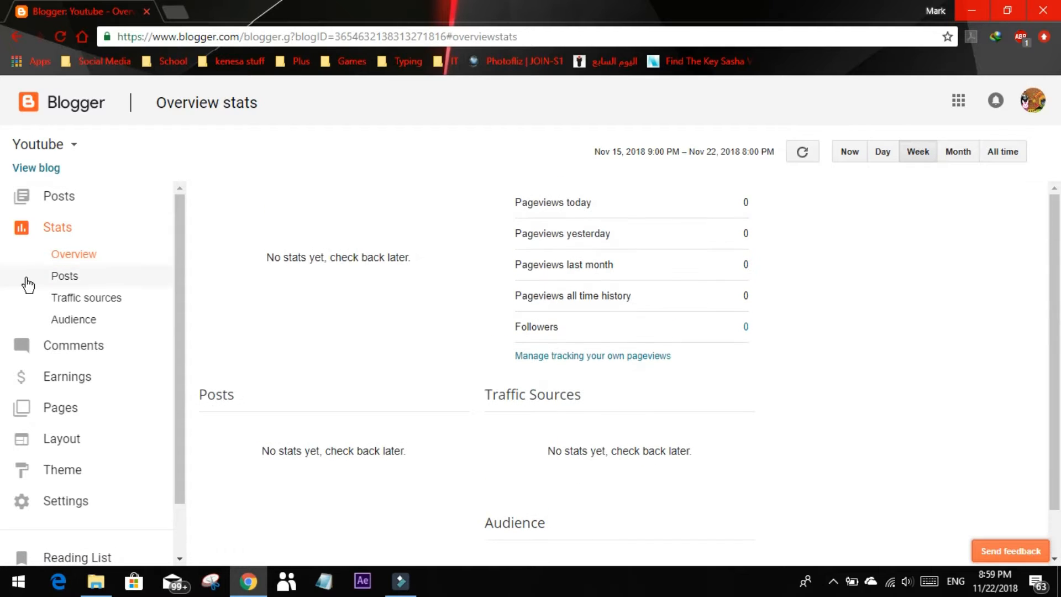
left_click(98, 282)
left_click(103, 301)
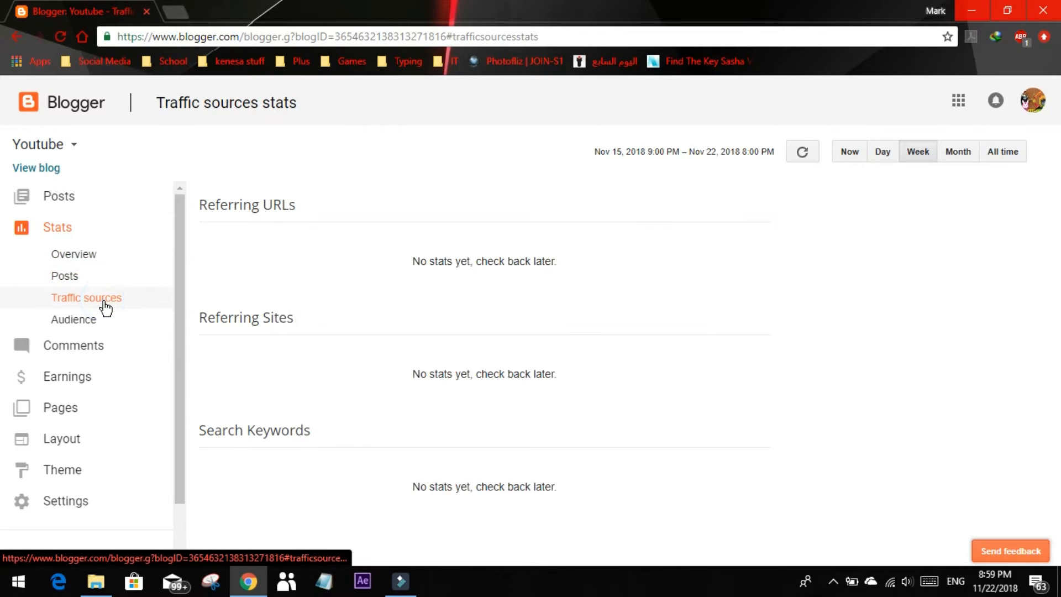
left_click(120, 324)
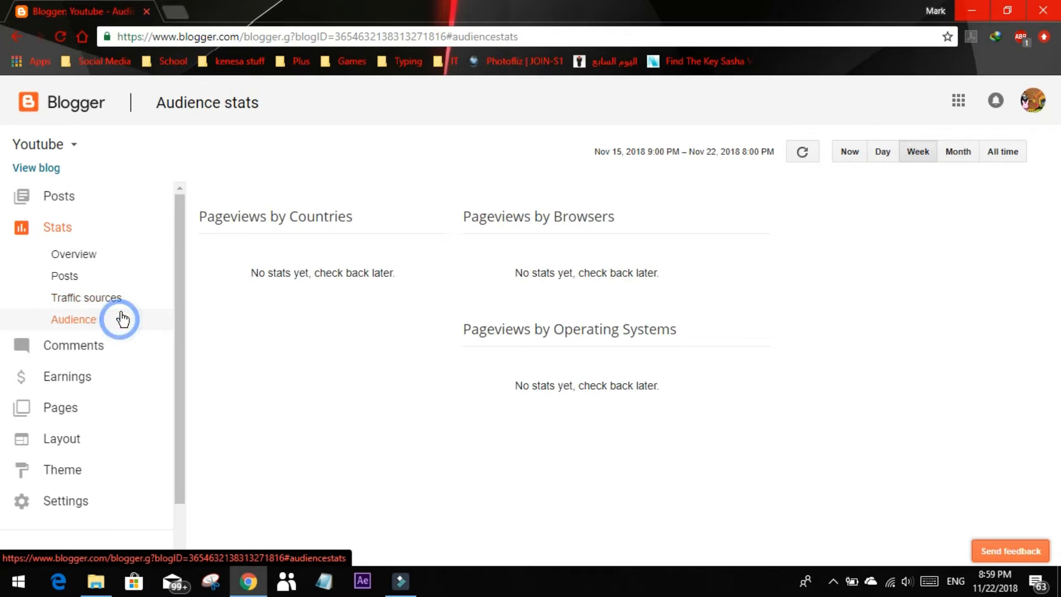
left_click(92, 354)
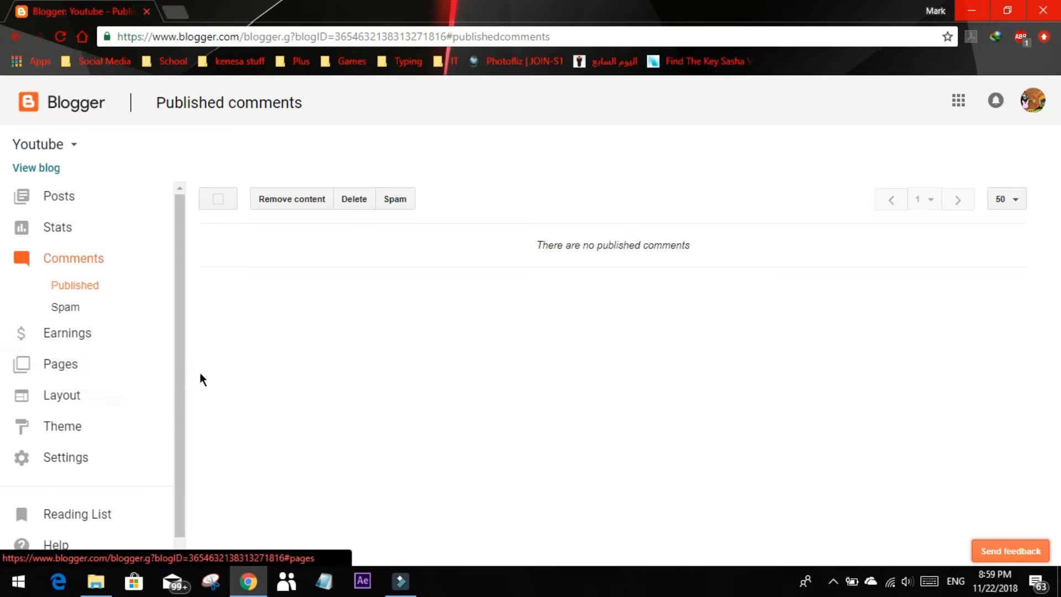
Create a new post in the blog and centre-align its body text
left_click(66, 199)
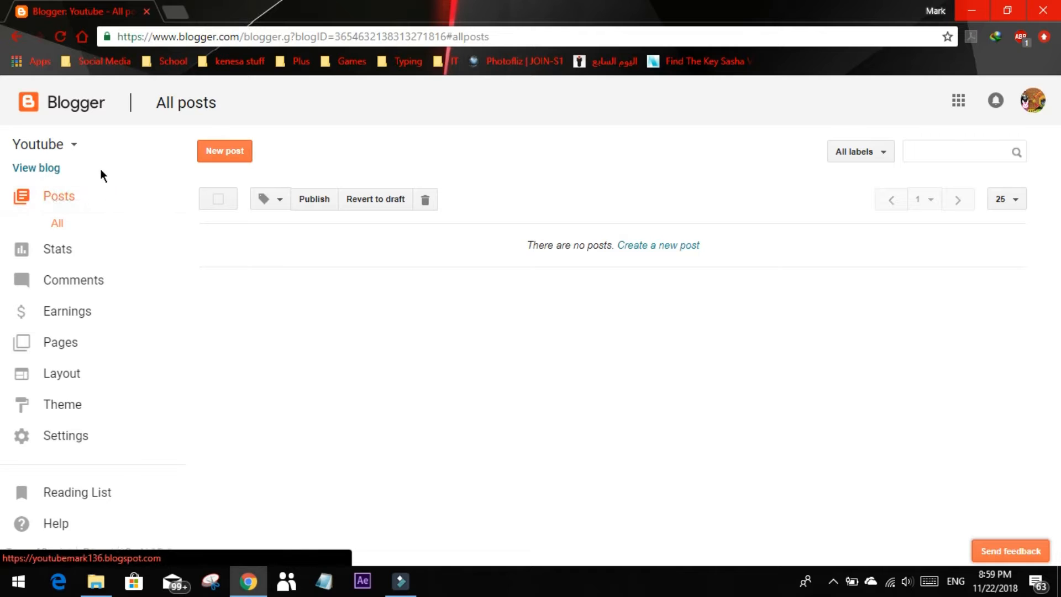
left_click(225, 157)
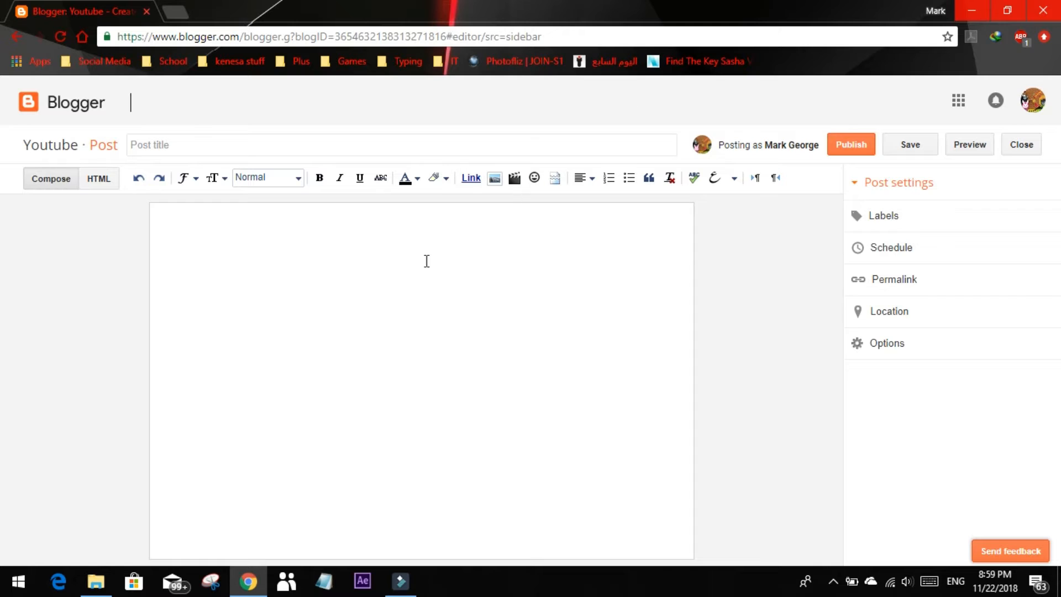
left_click(426, 261)
left_click(593, 178)
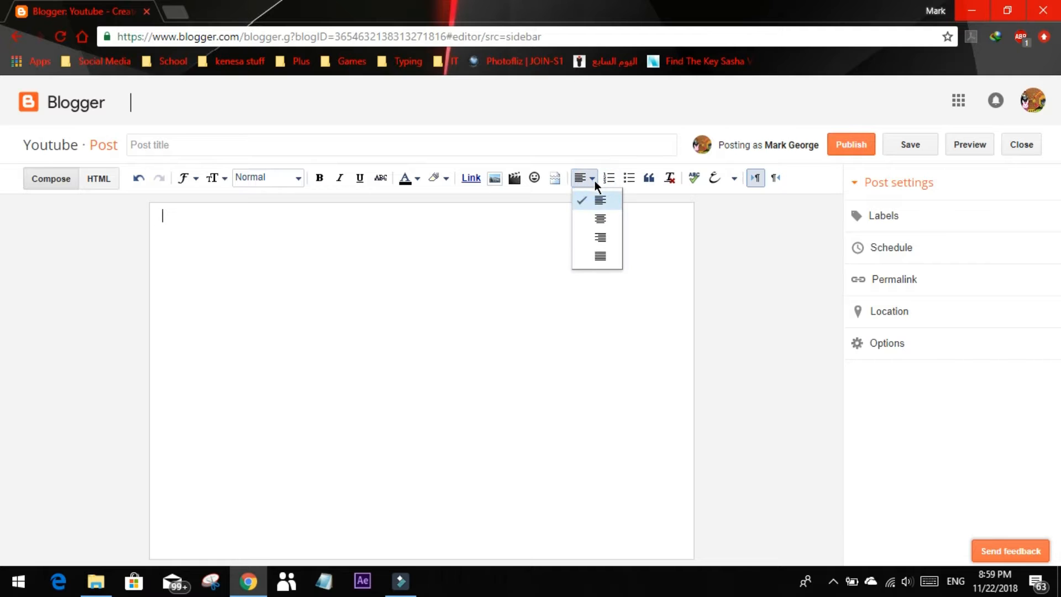
left_click(615, 224)
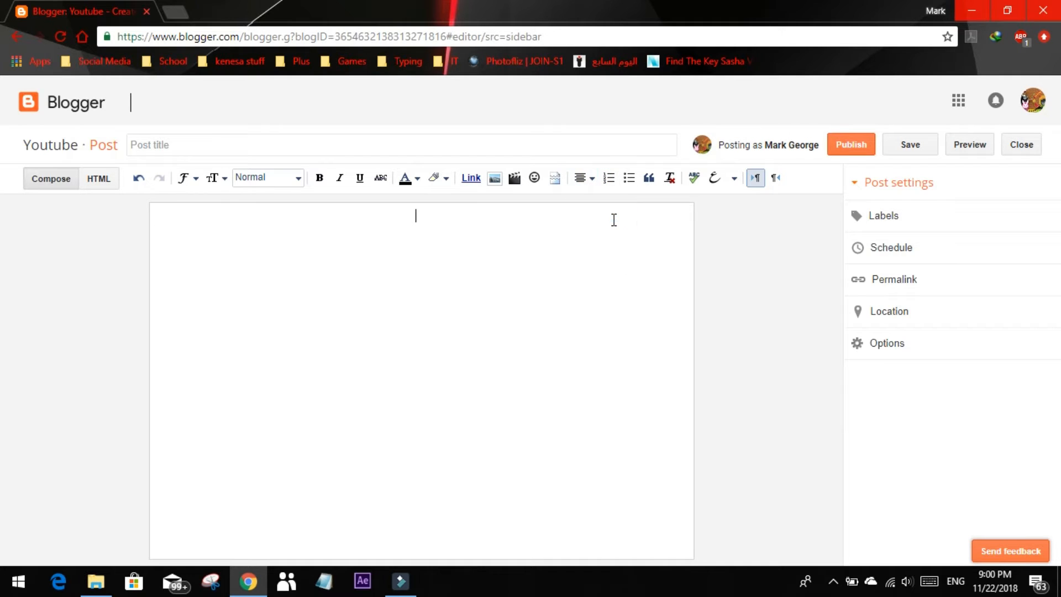
Write "Youtube Videos" in the post body and "From" followed by the author's full name on a second line
type("Youtube Videos fr")
key("BackSpace")
key("BackSpace")
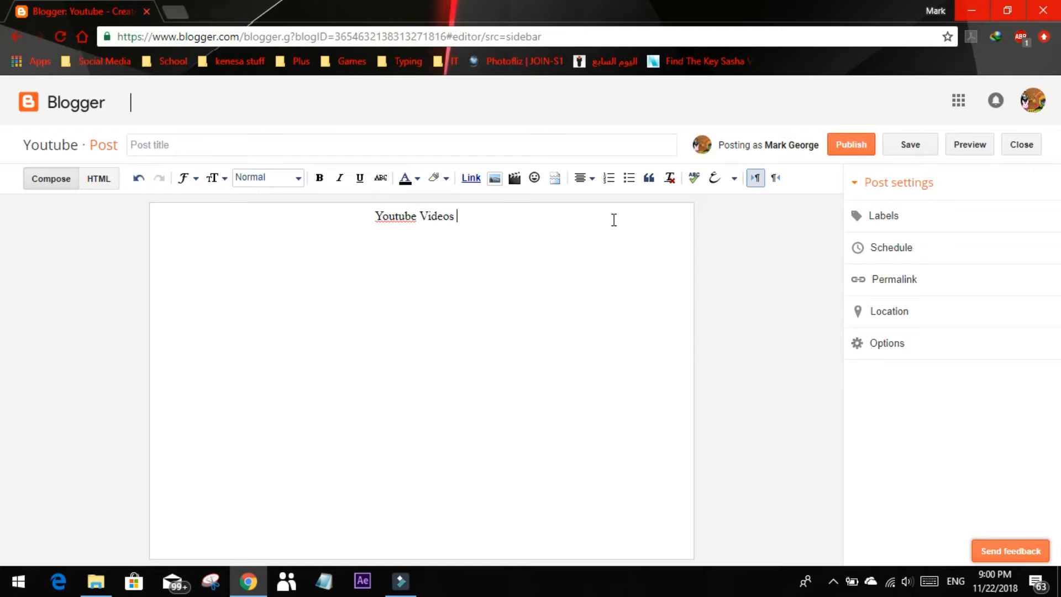
type("From Mark George")
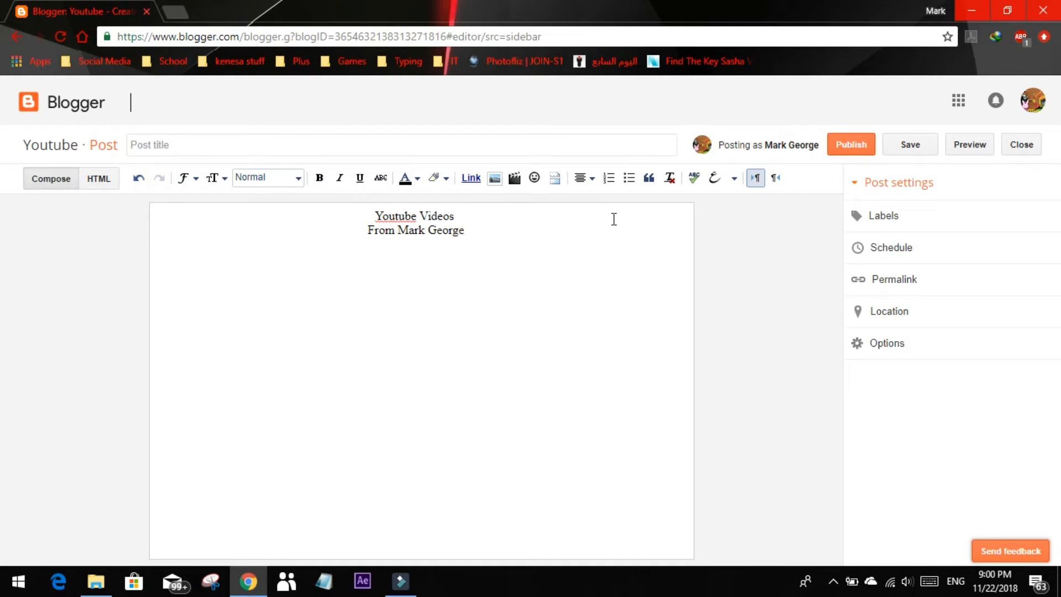
Make the "Youtube Videos" line bold and the author line beneath it italic
left_click_drag(474, 217, 374, 216)
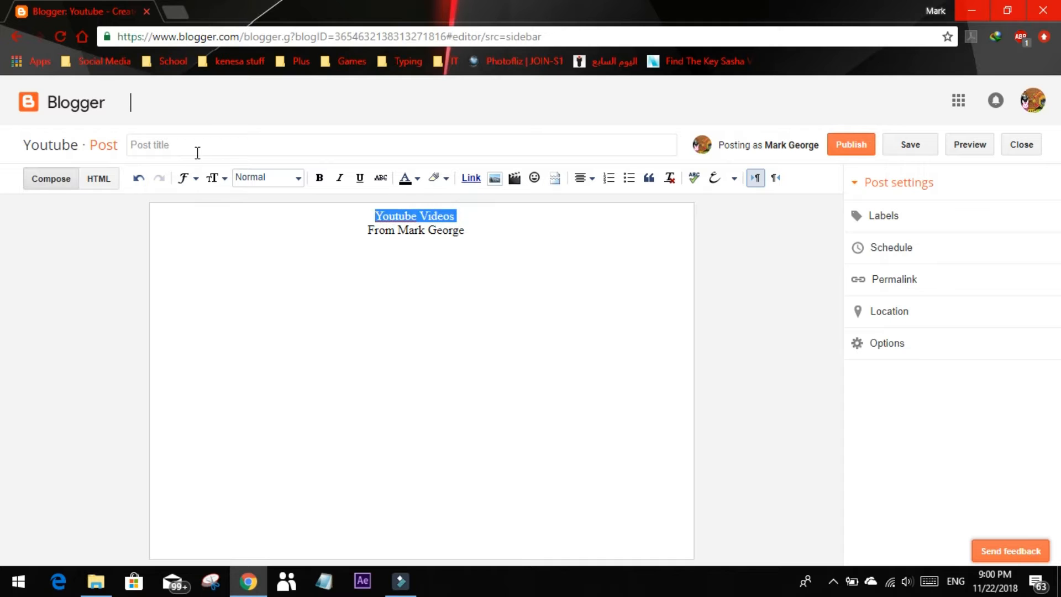
left_click(730, 178)
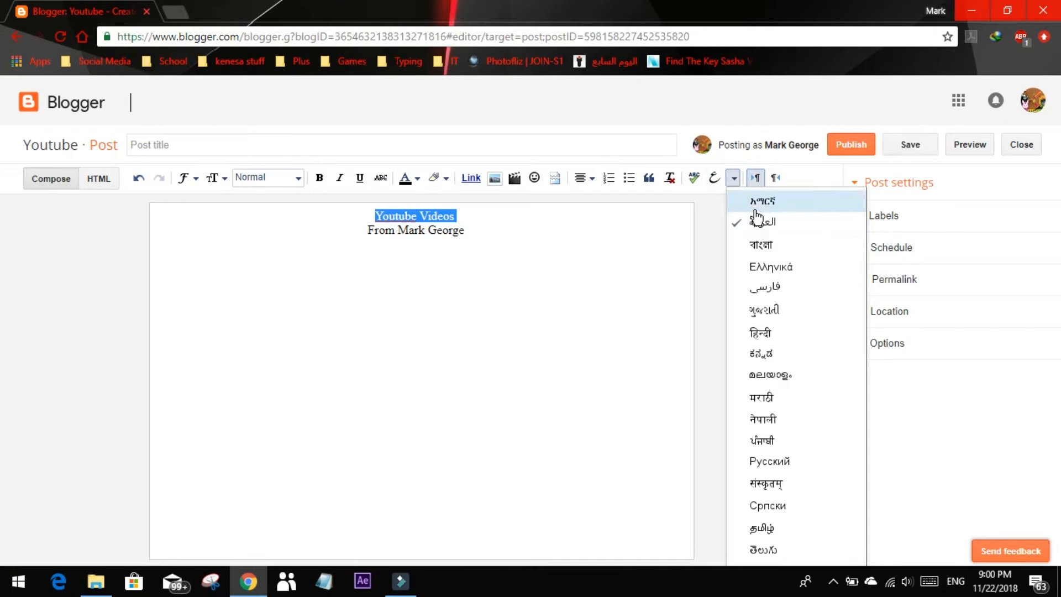
left_click(705, 252)
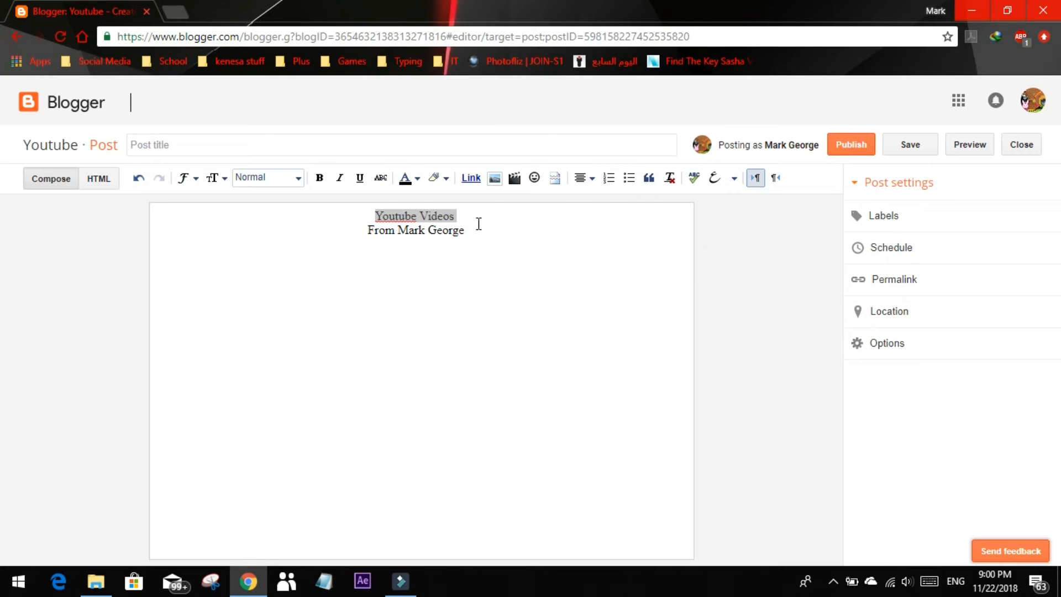
left_click(319, 178)
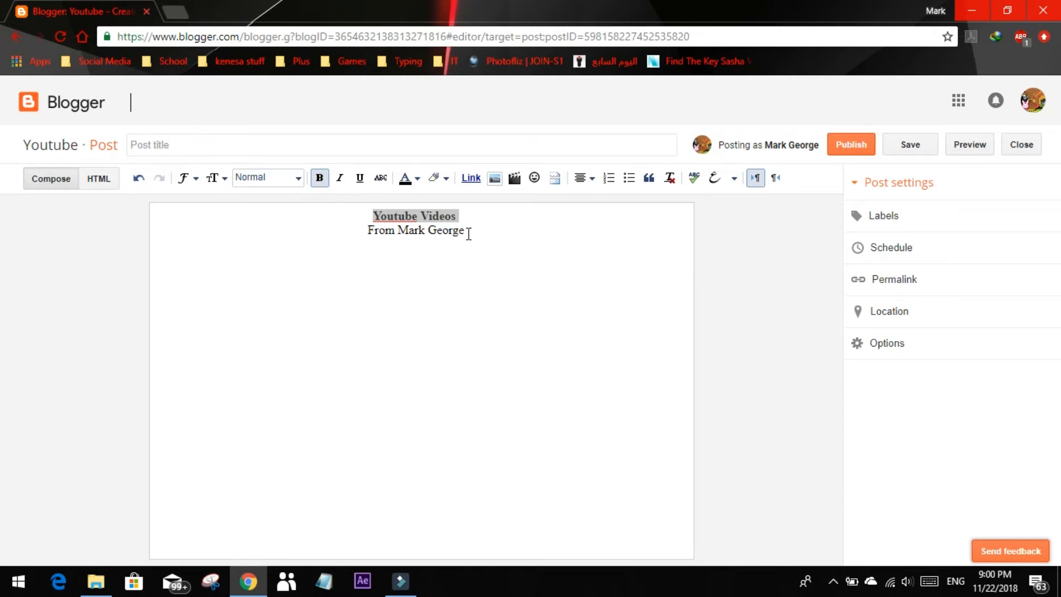
left_click_drag(467, 233, 368, 232)
left_click(340, 178)
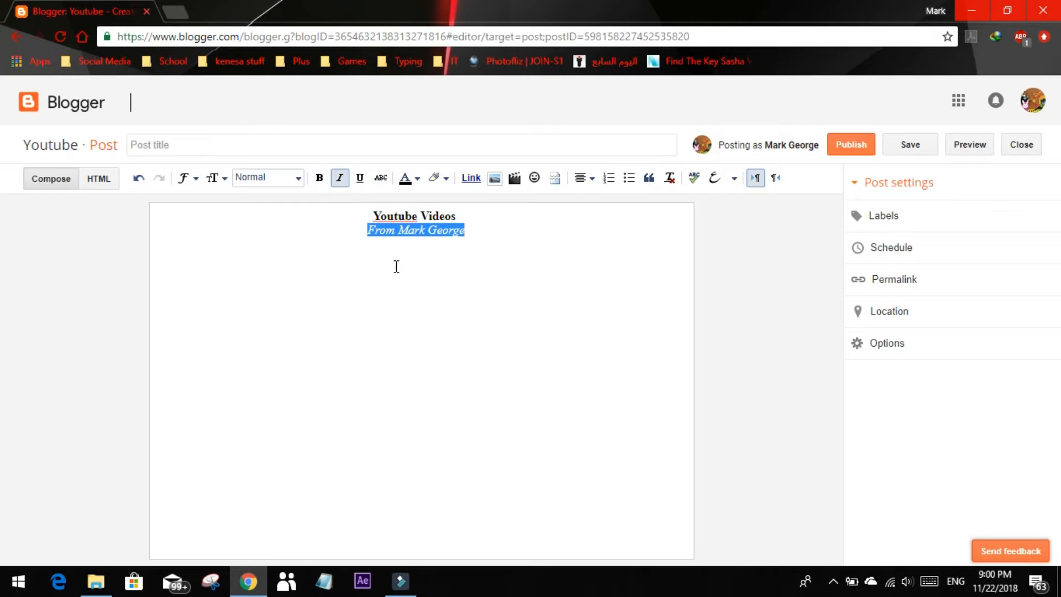
left_click(399, 231)
left_click(452, 259)
left_click(509, 235)
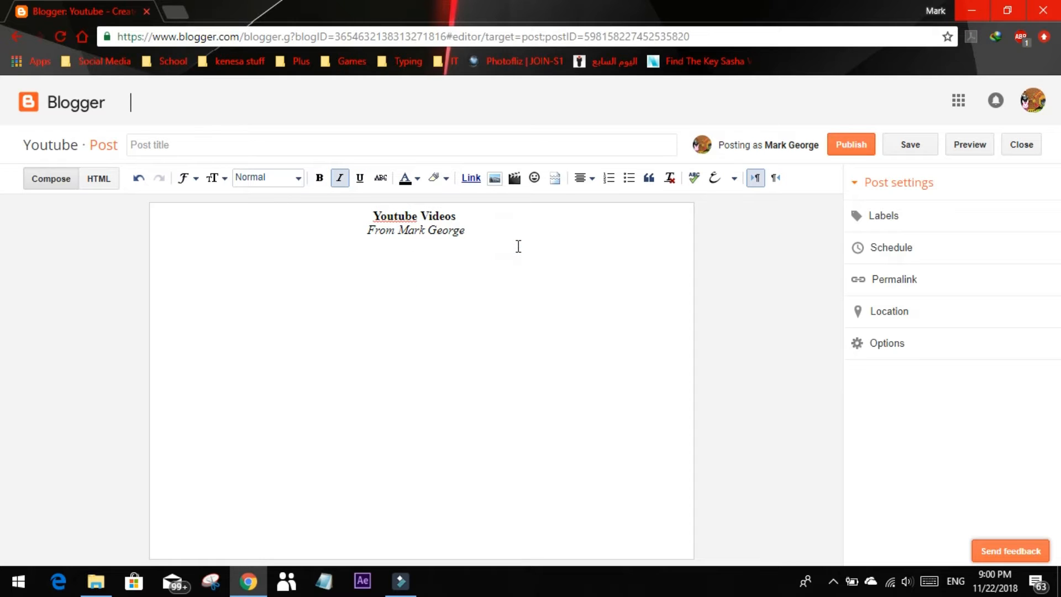
Add the flagged word "Youtube" in the first line to the spelling dictionary
right_click(414, 216)
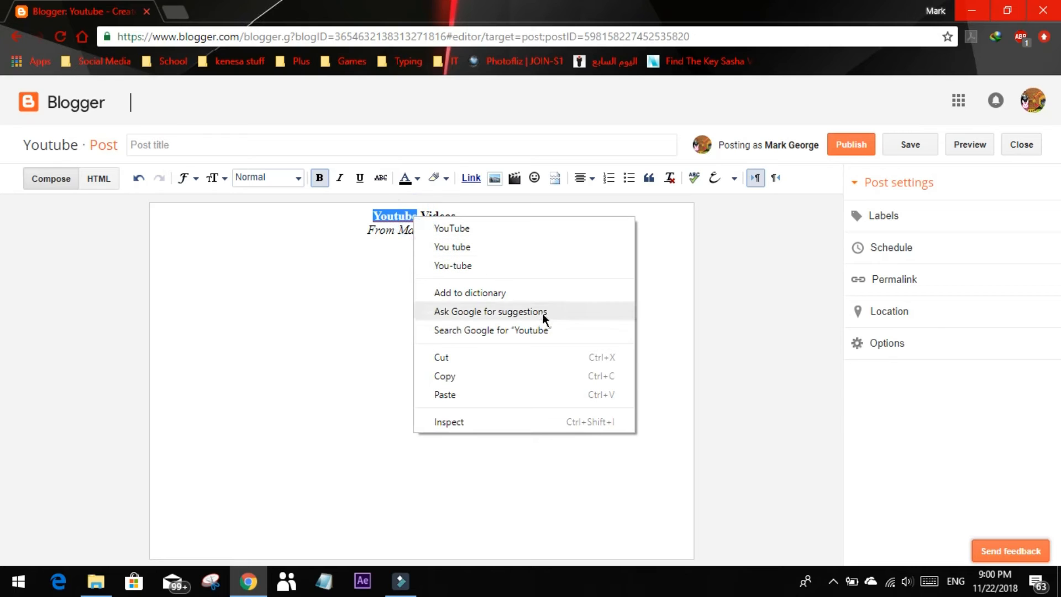
left_click(527, 292)
left_click(507, 230)
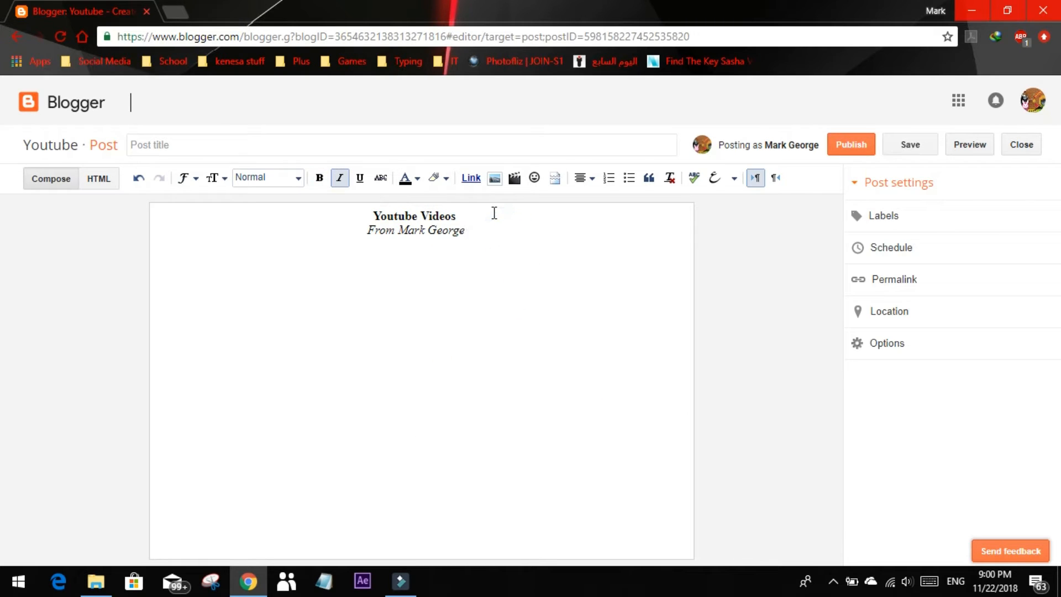
Left-align the empty paragraph below the two centred heading lines
key("ctrl+l")
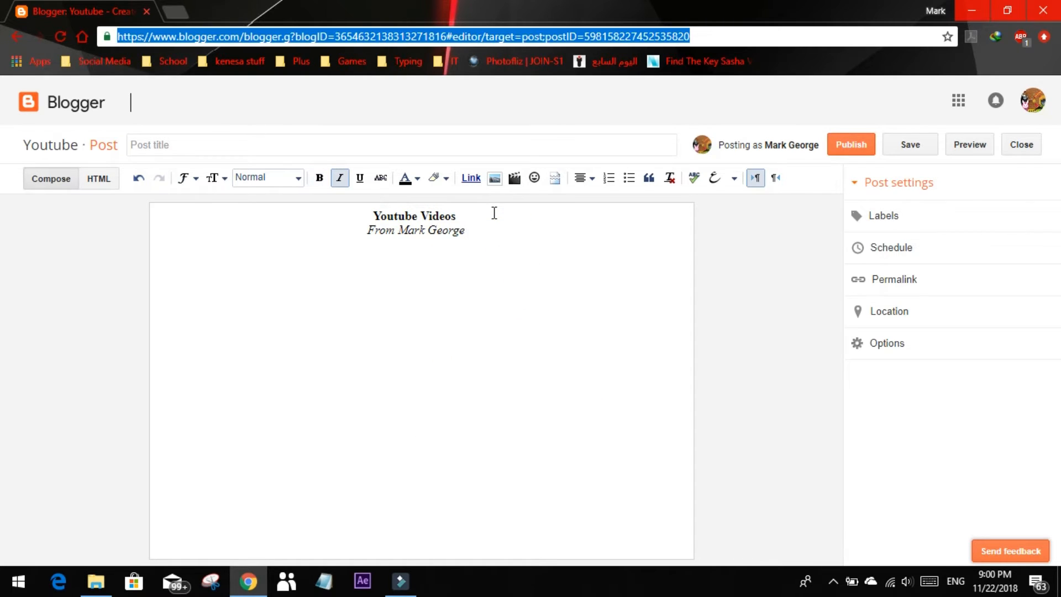
left_click(445, 308)
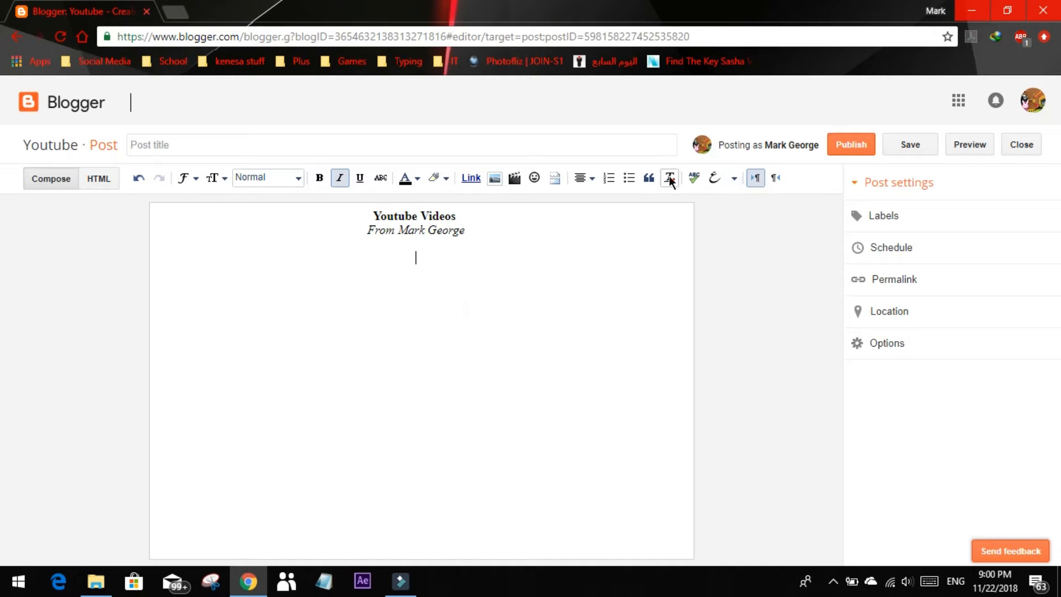
left_click(588, 178)
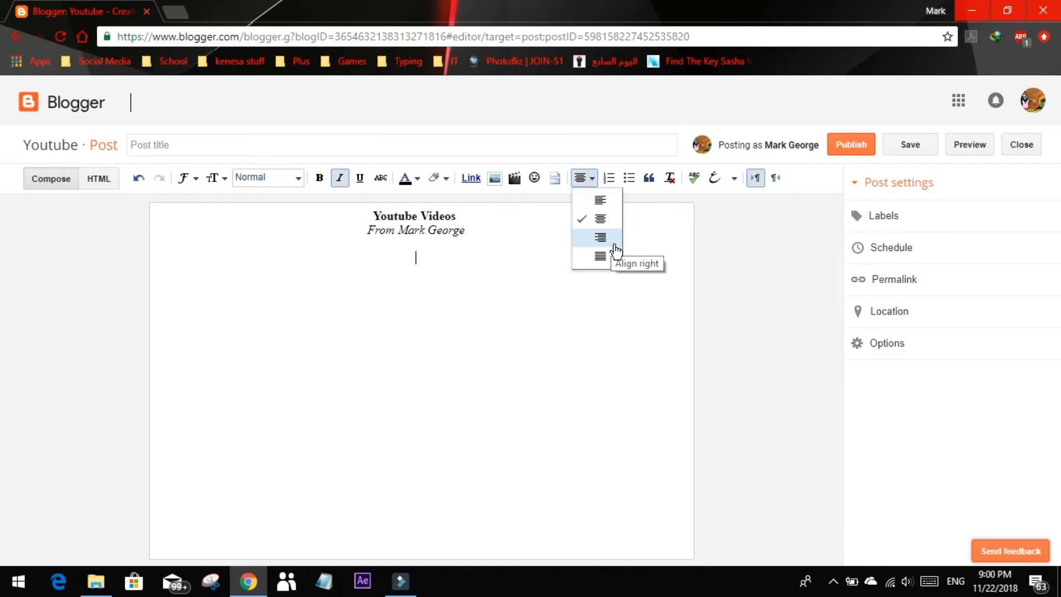
left_click(610, 201)
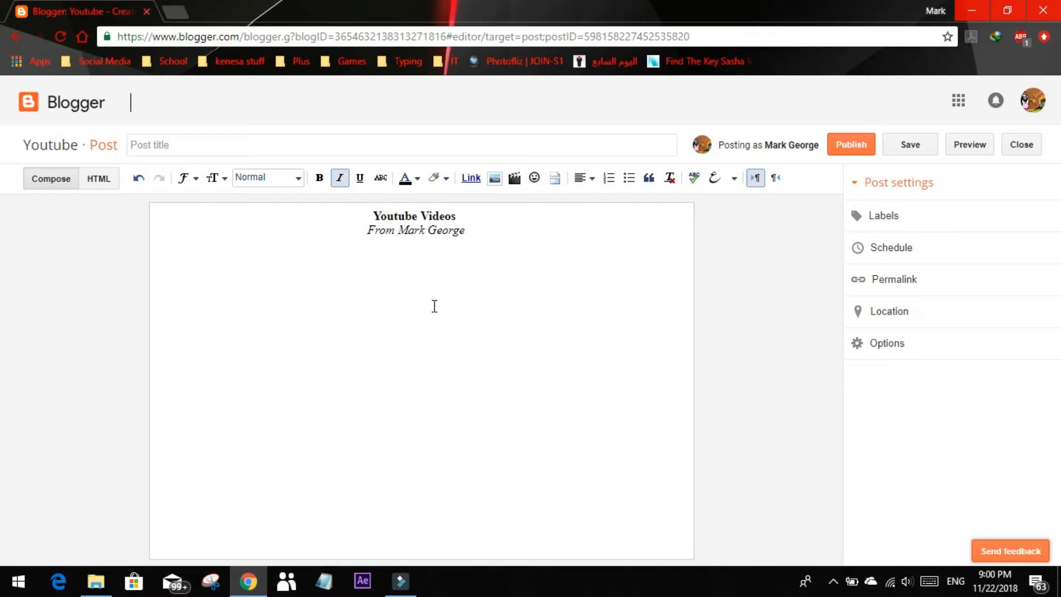
Write the sentence "I am", the author's full name, "and I upload Youtube videos." in the left-aligned paragraph
type("I am Mark \\G")
type("George and i")
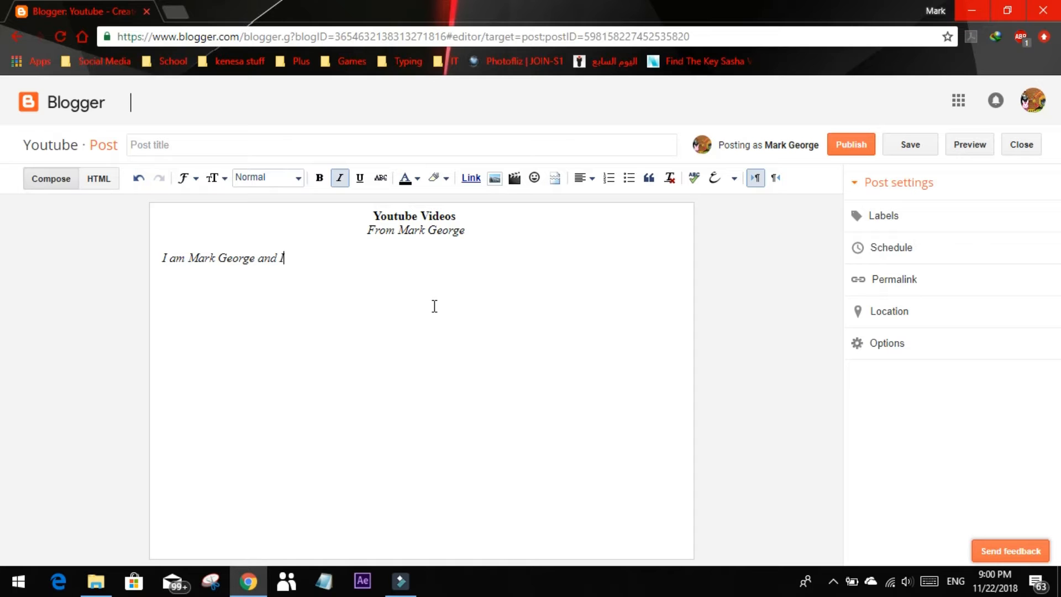
type(" upload ")
type("Youtube ")
type("vld")
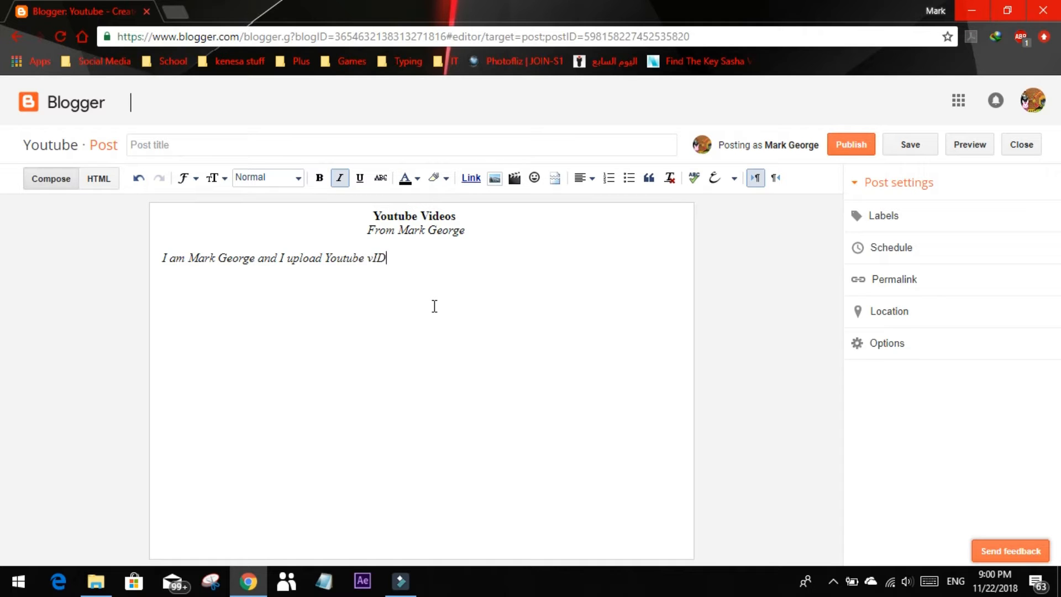
key("BackSpace")
key("BackSpace")
type("id")
Set the font of the whole introductory sentence to Times
left_click(194, 177)
left_click(217, 177)
left_click(195, 177)
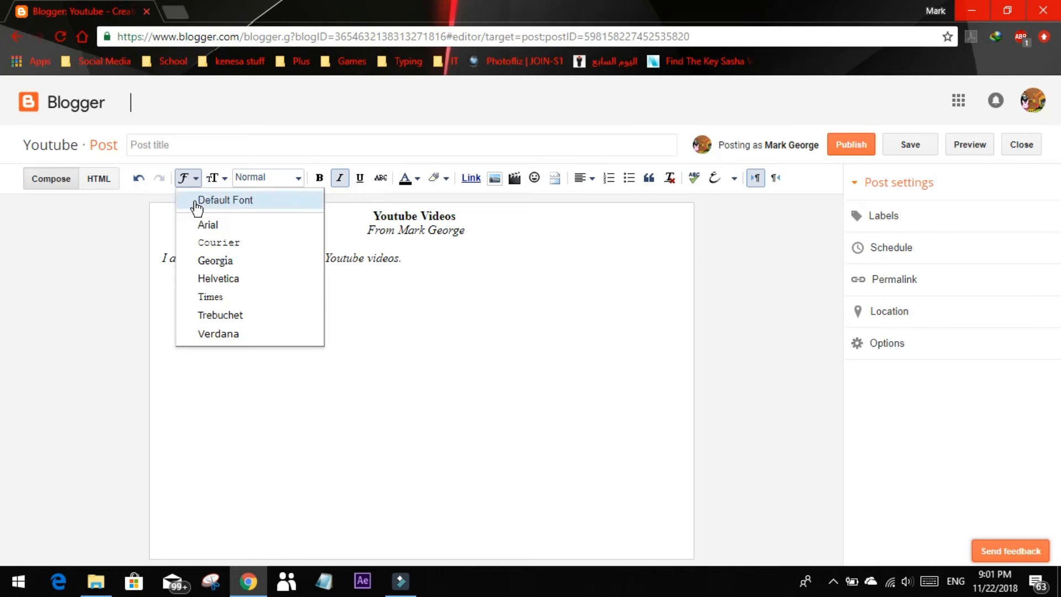
left_click(394, 261)
left_click_drag(394, 261, 168, 263)
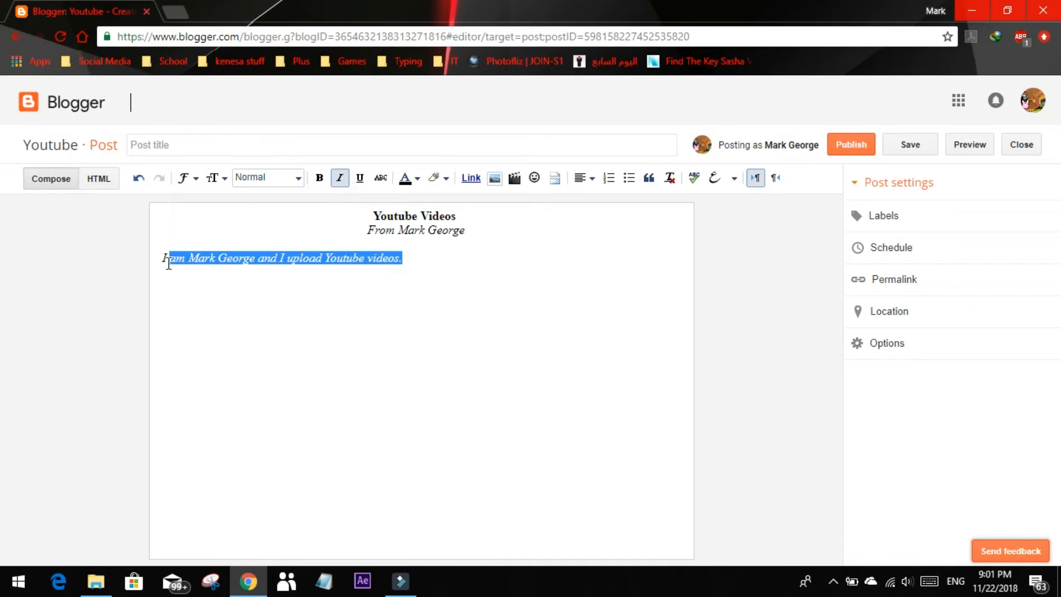
left_click(183, 178)
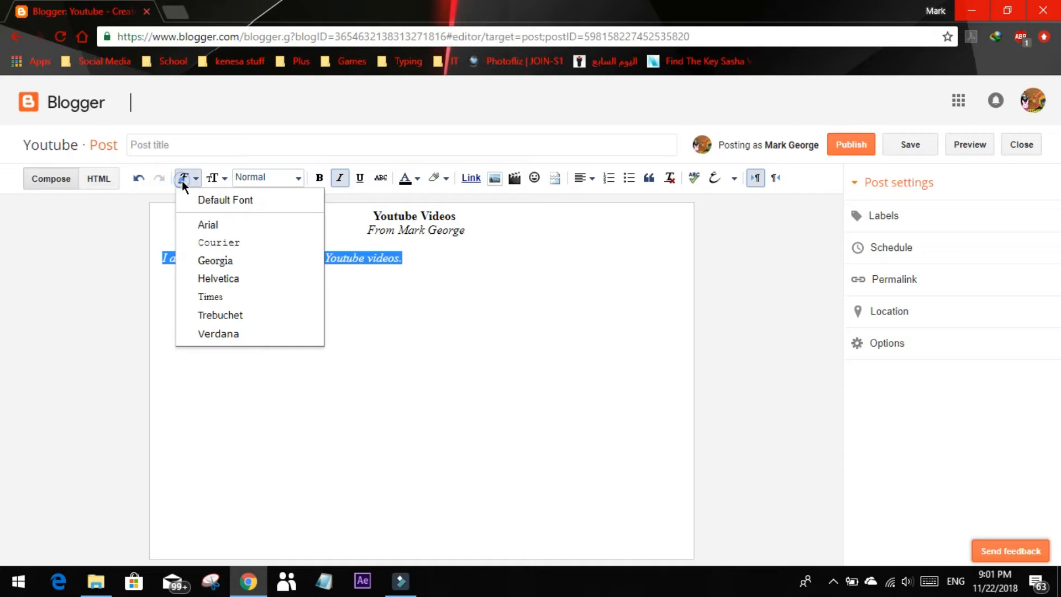
left_click(243, 292)
left_click(403, 289)
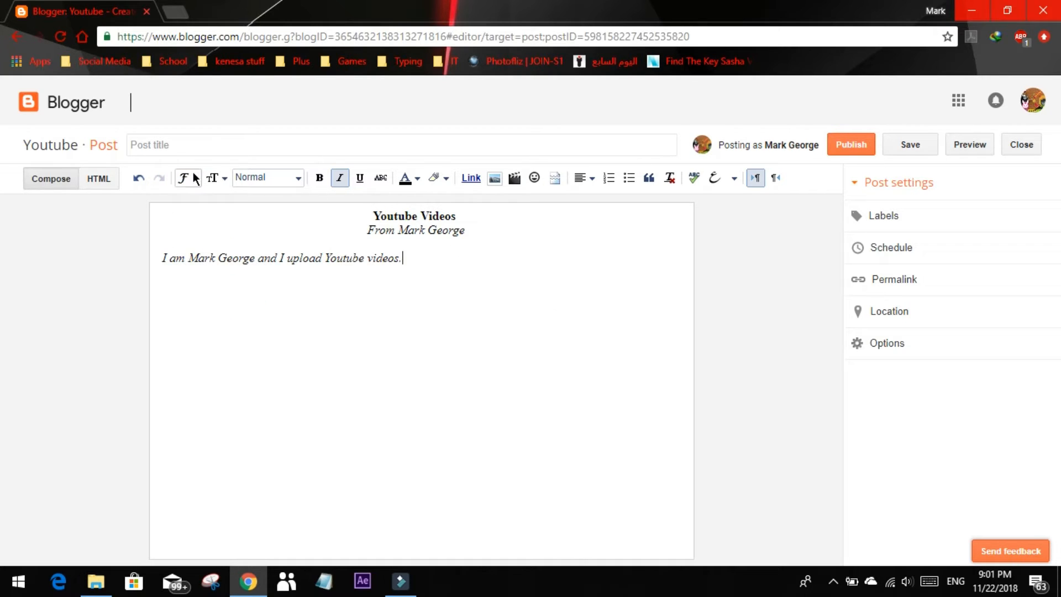
Set the text size of the whole introductory sentence to Large
left_click(216, 178)
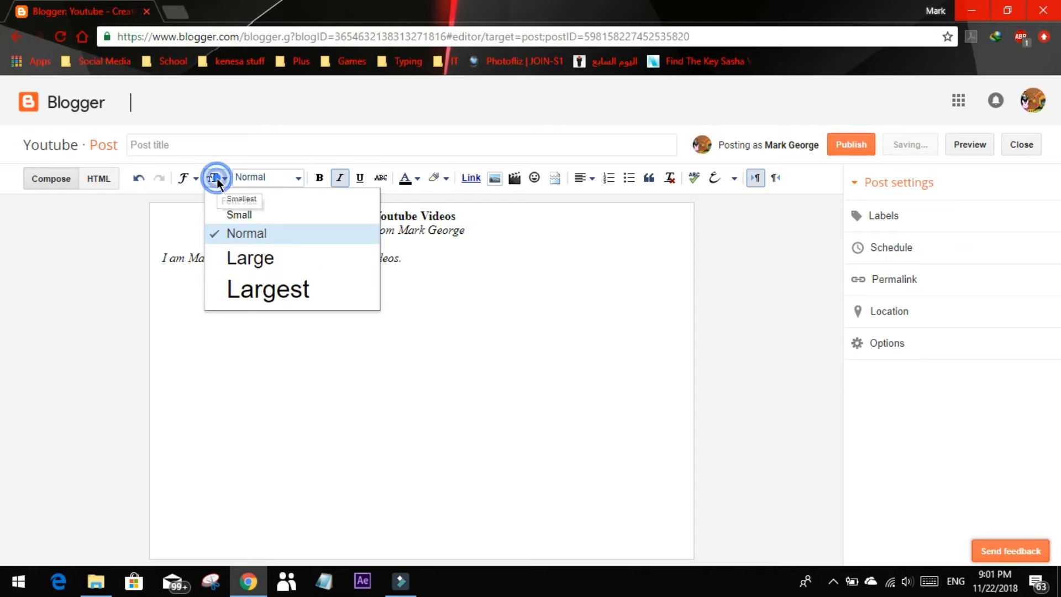
left_click(384, 324)
left_click_drag(422, 273, 160, 276)
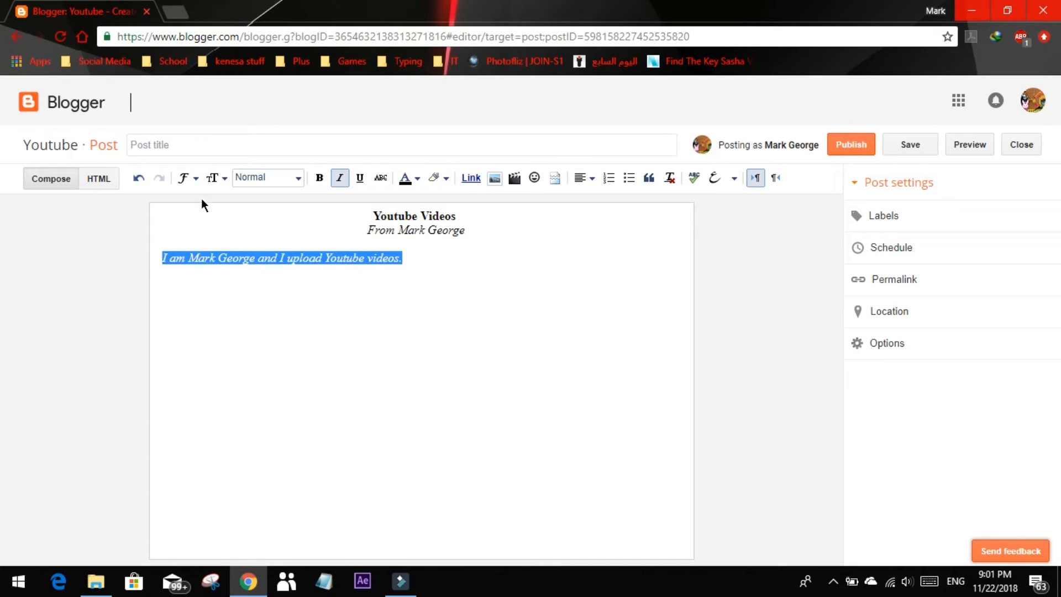
left_click(221, 178)
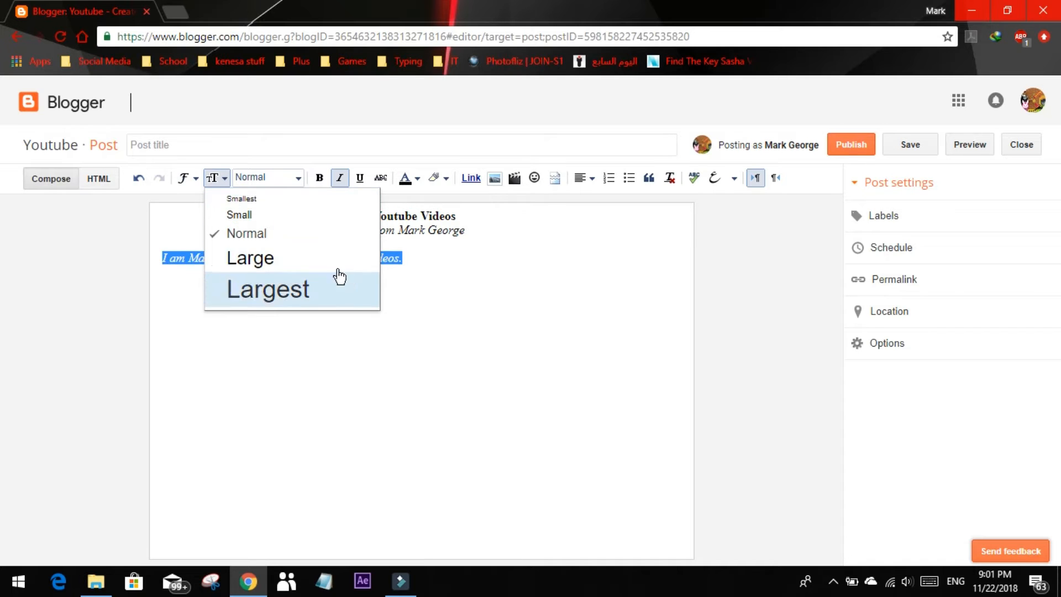
left_click(289, 258)
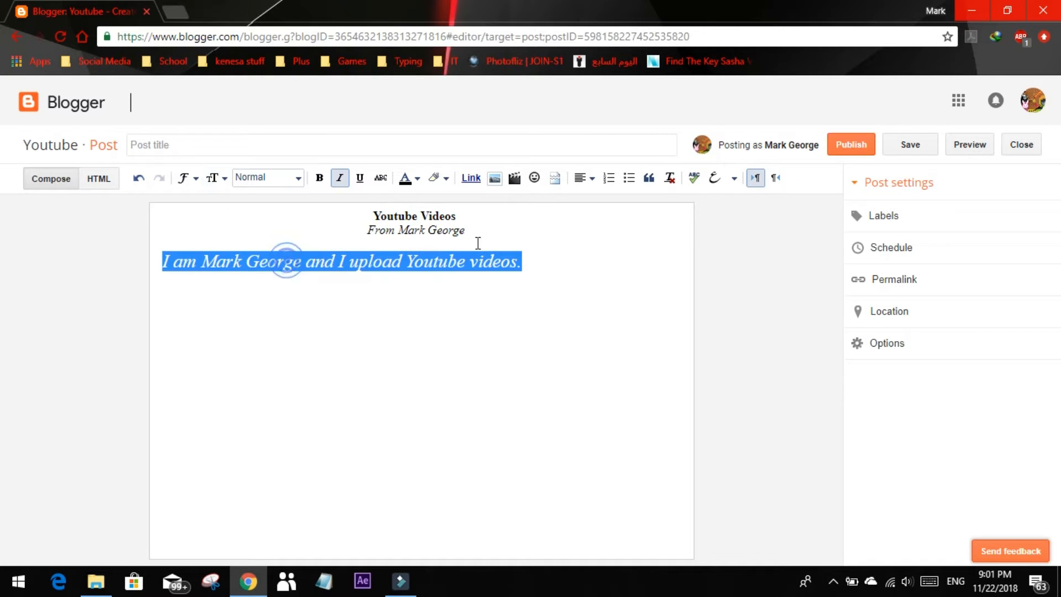
left_click(461, 305)
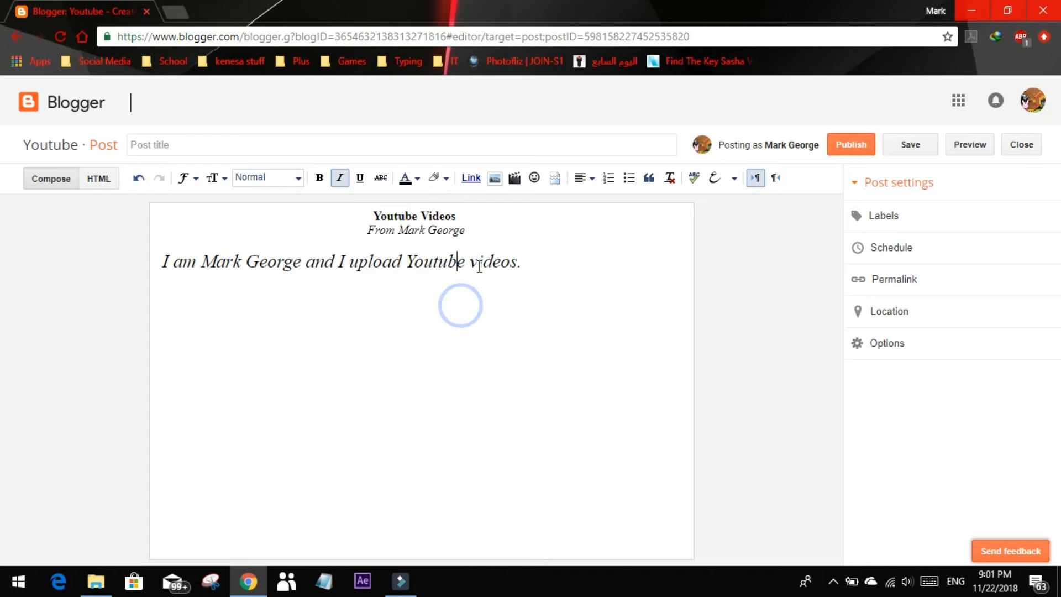
Apply the Heading style to the "Youtube Videos" line and the author line beneath it
left_click(263, 181)
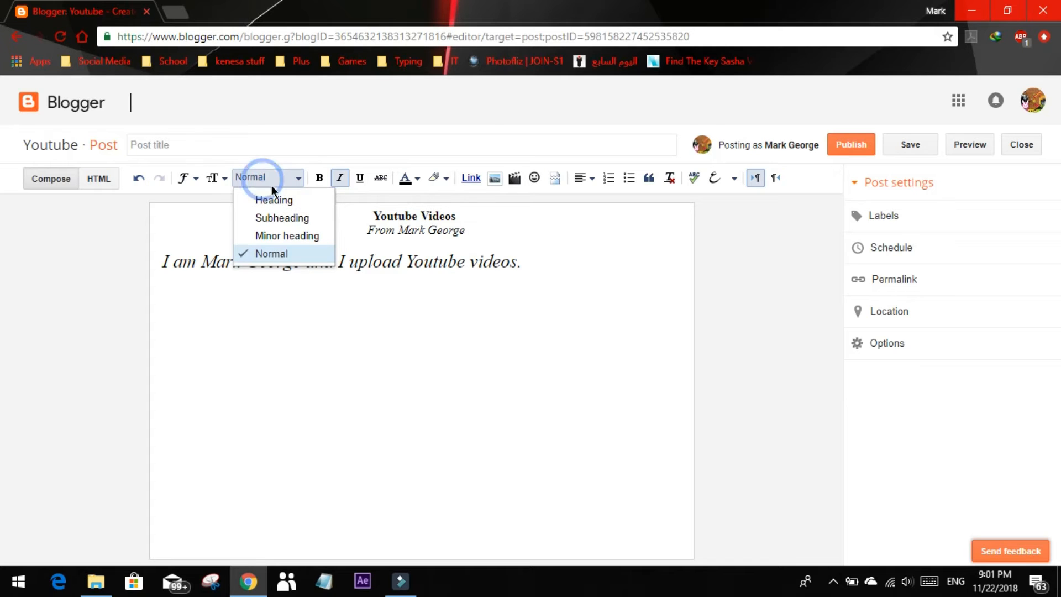
left_click(527, 268)
left_click_drag(467, 220, 350, 209)
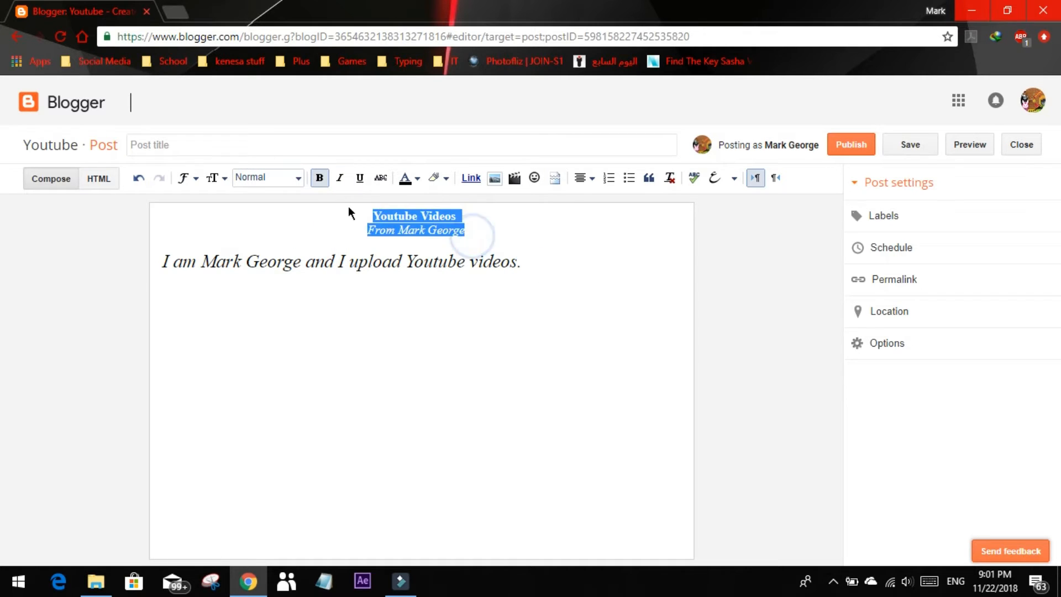
left_click(295, 178)
left_click(308, 203)
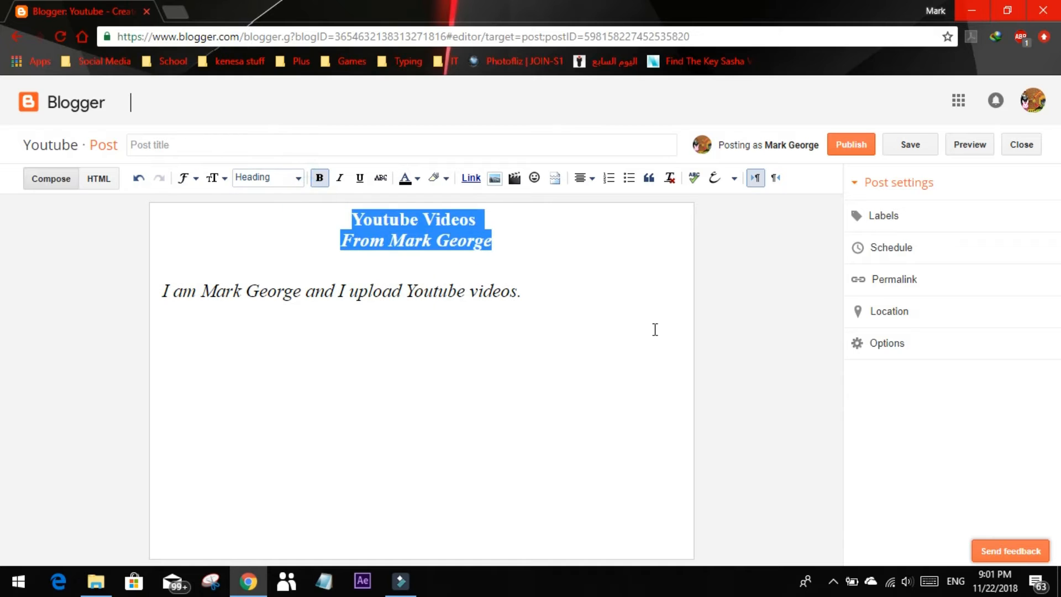
left_click(655, 329)
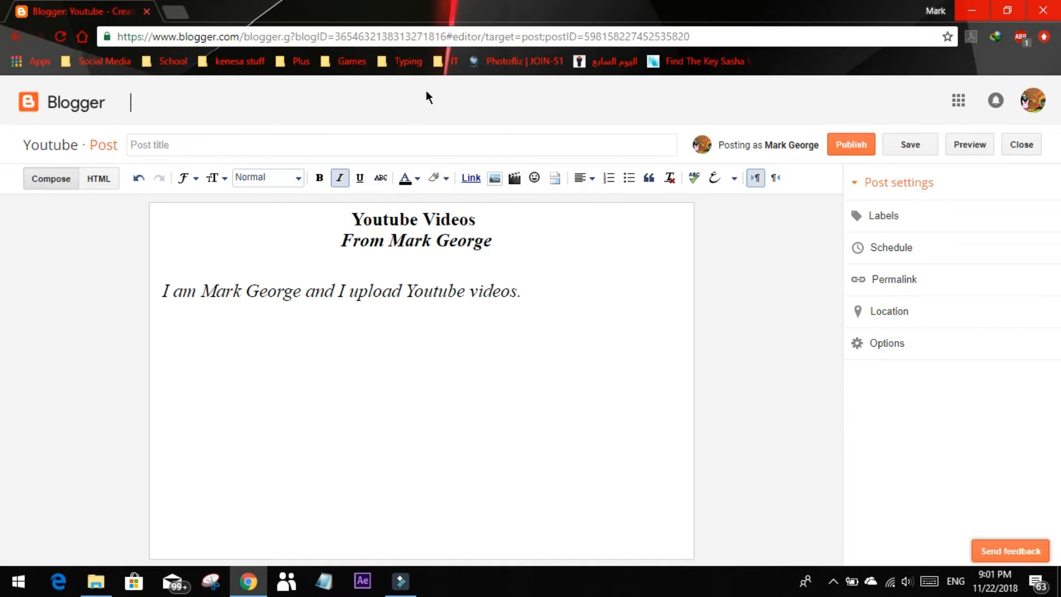
left_click_drag(544, 285, 57, 284)
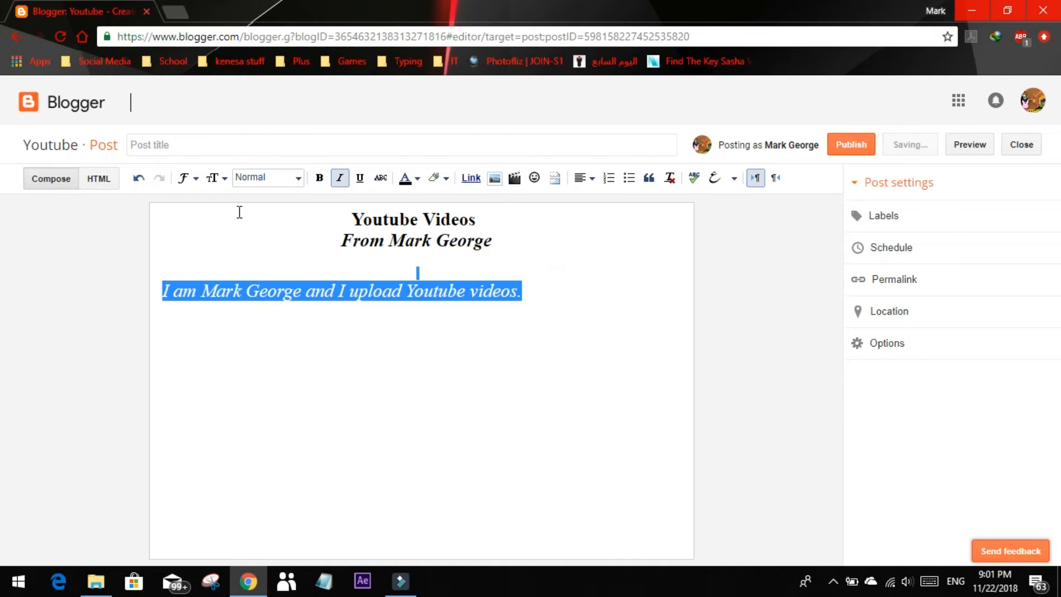
left_click(257, 178)
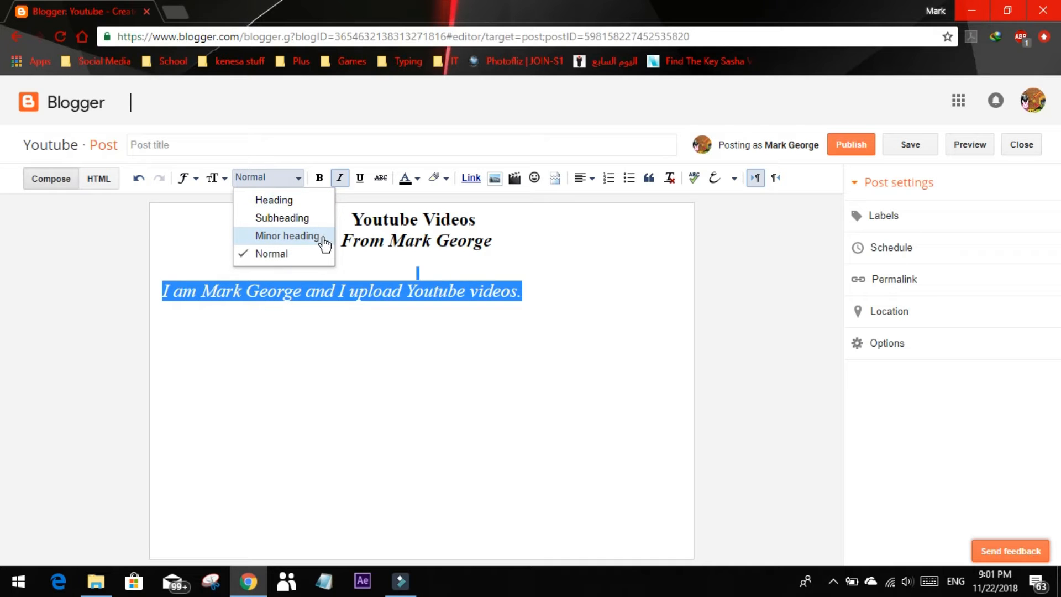
left_click(535, 306)
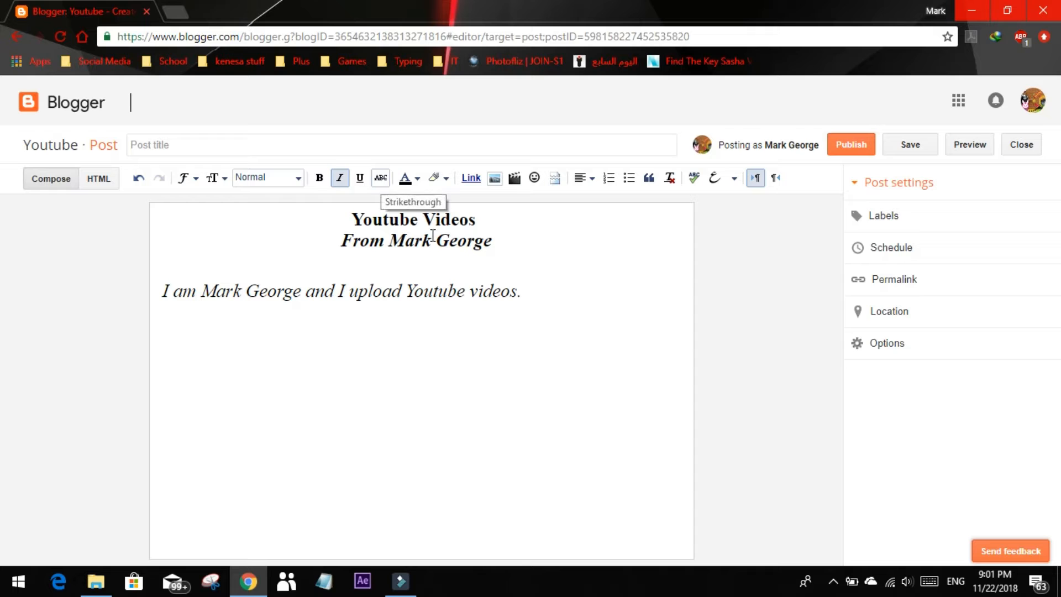
Try strikethrough on the word "videos." at the end of the introductory sentence, and undo it
left_click_drag(524, 292, 470, 292)
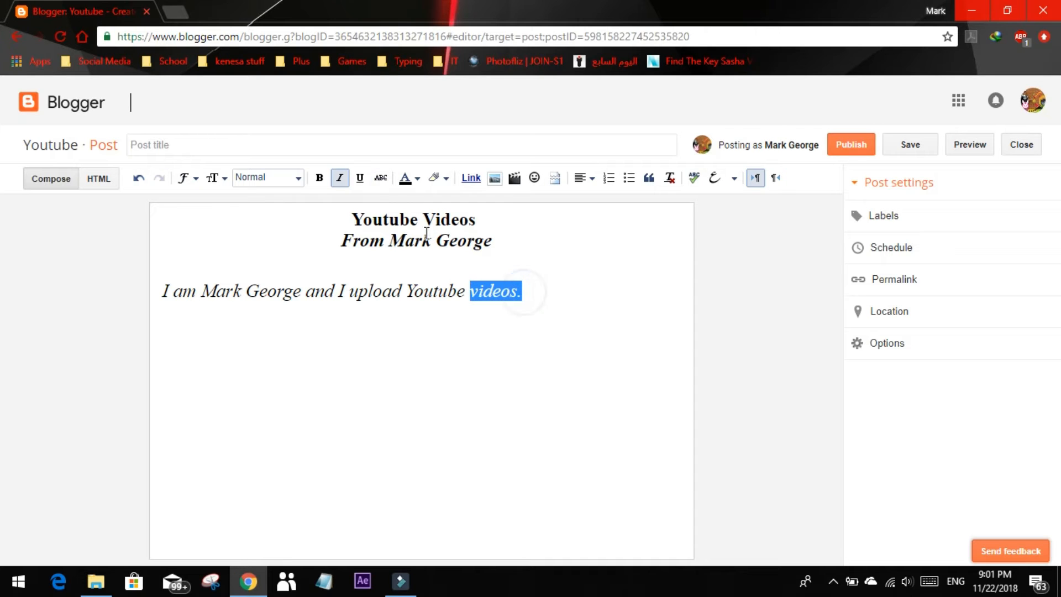
left_click(383, 179)
left_click(525, 308)
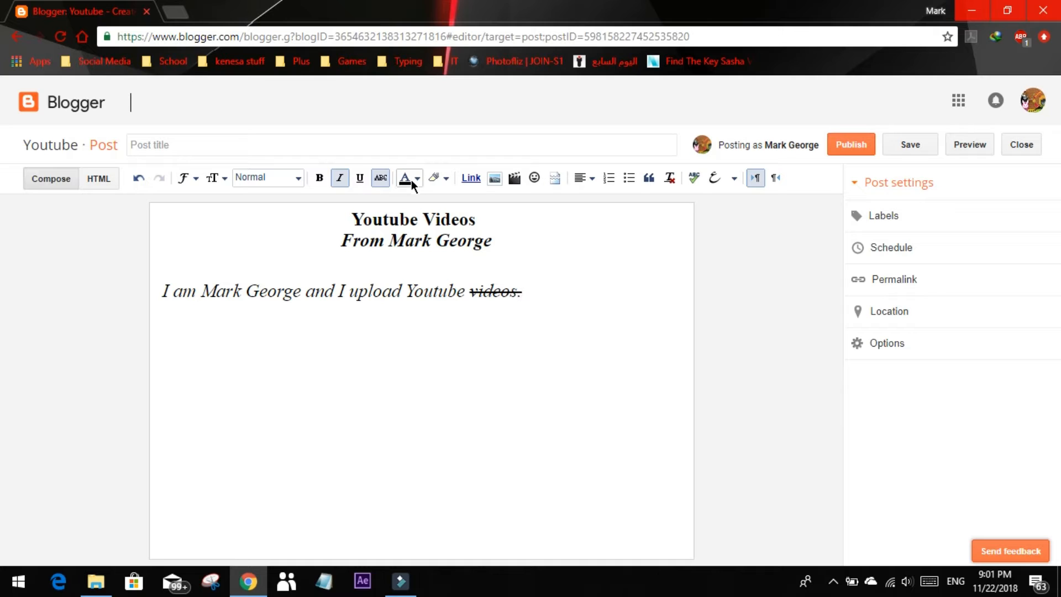
left_click(385, 178)
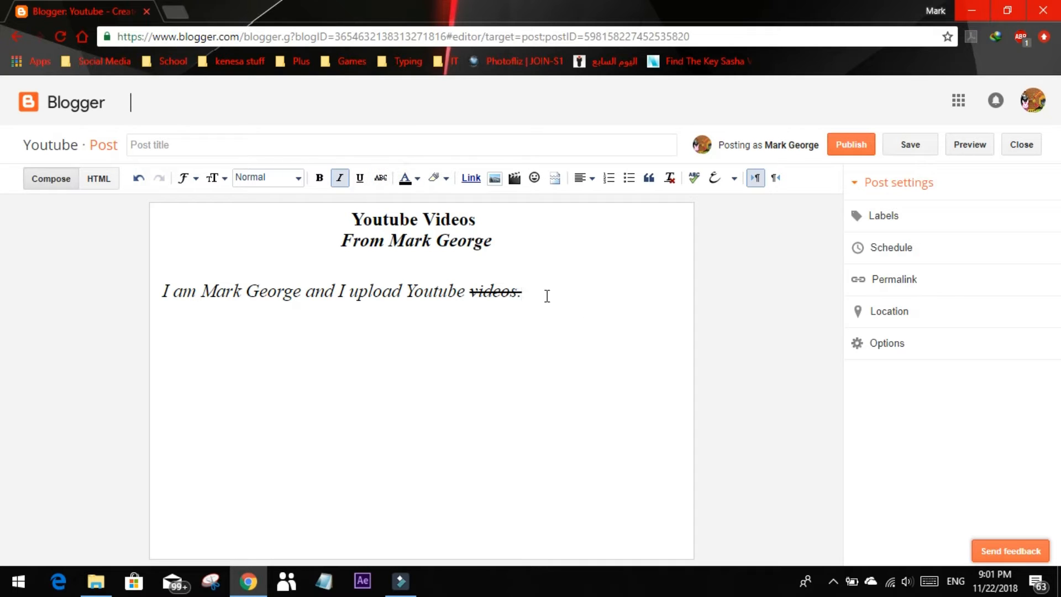
left_click_drag(535, 291, 470, 291)
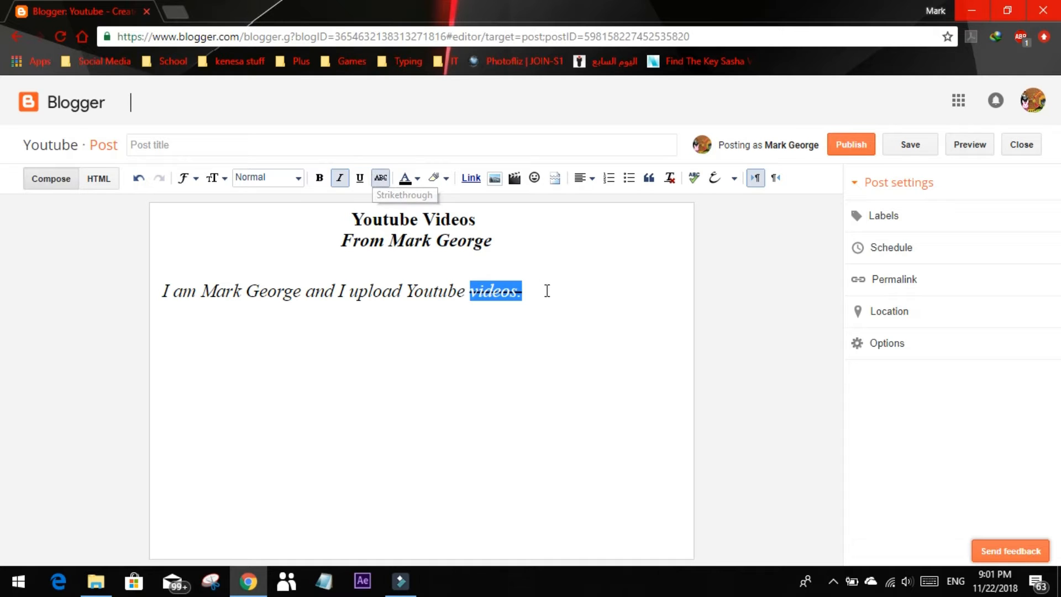
key("ctrl+z")
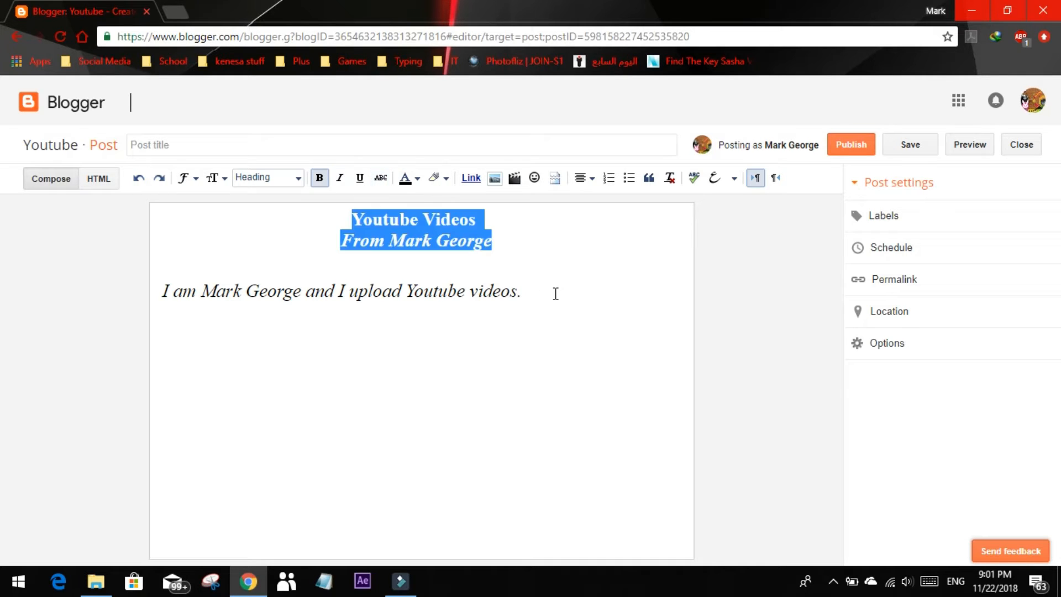
Highlight the whole introductory sentence with a yellow text background
left_click(555, 294)
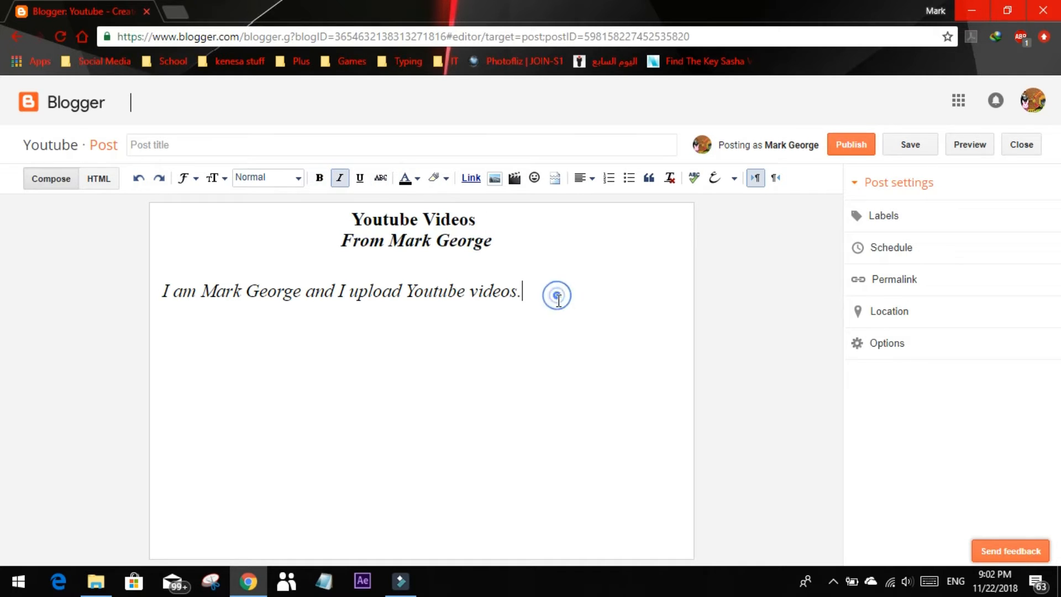
left_click_drag(541, 301, 166, 288)
left_click(436, 177)
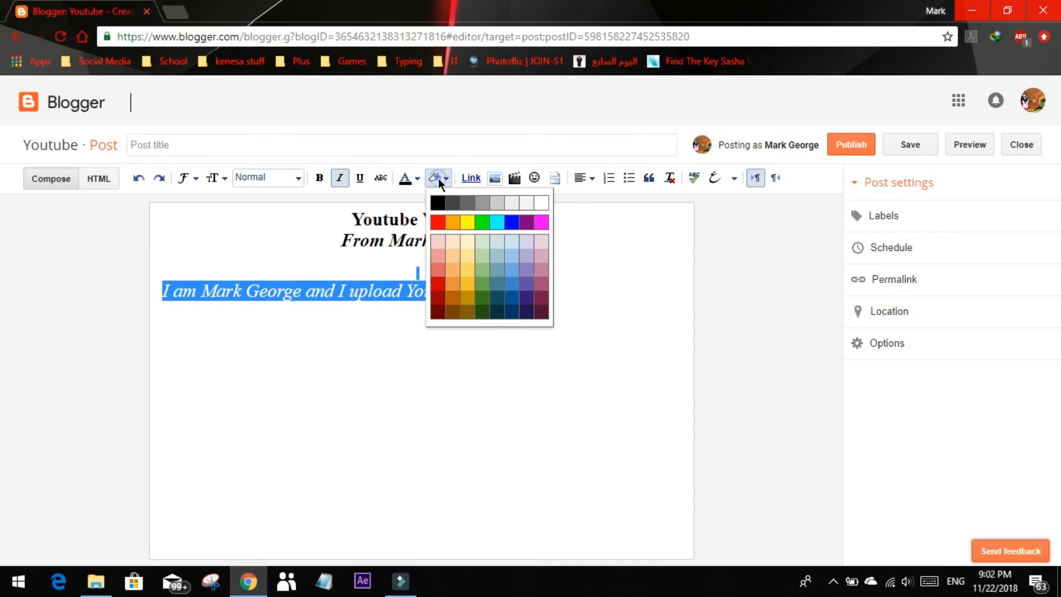
left_click(468, 241)
left_click(607, 292)
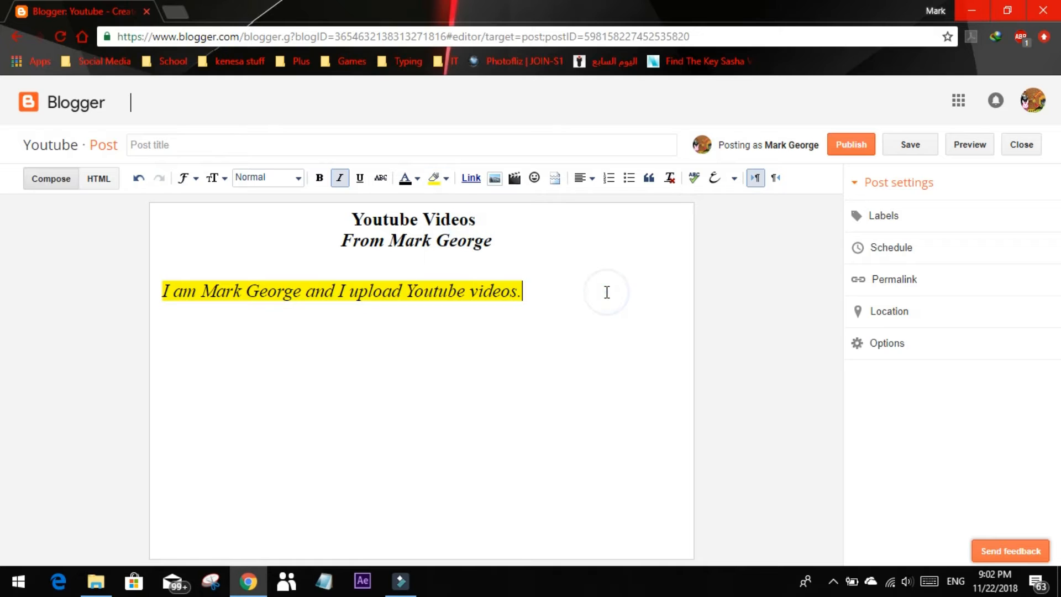
Set the text background of the whole introductory sentence to a light golden yellow
left_click_drag(557, 292, 162, 286)
left_click(445, 177)
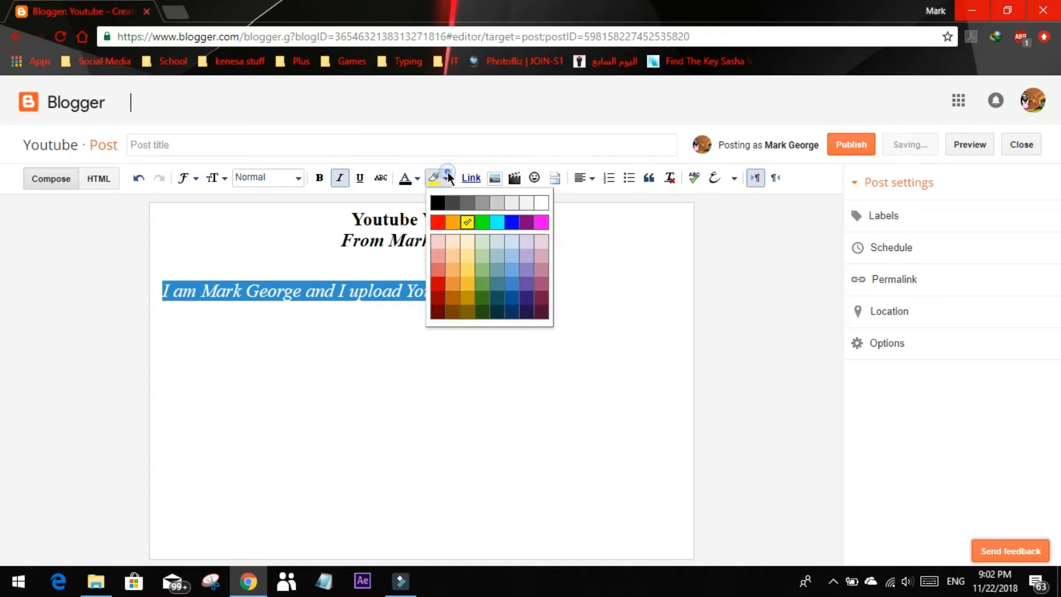
left_click(464, 268)
left_click(589, 275)
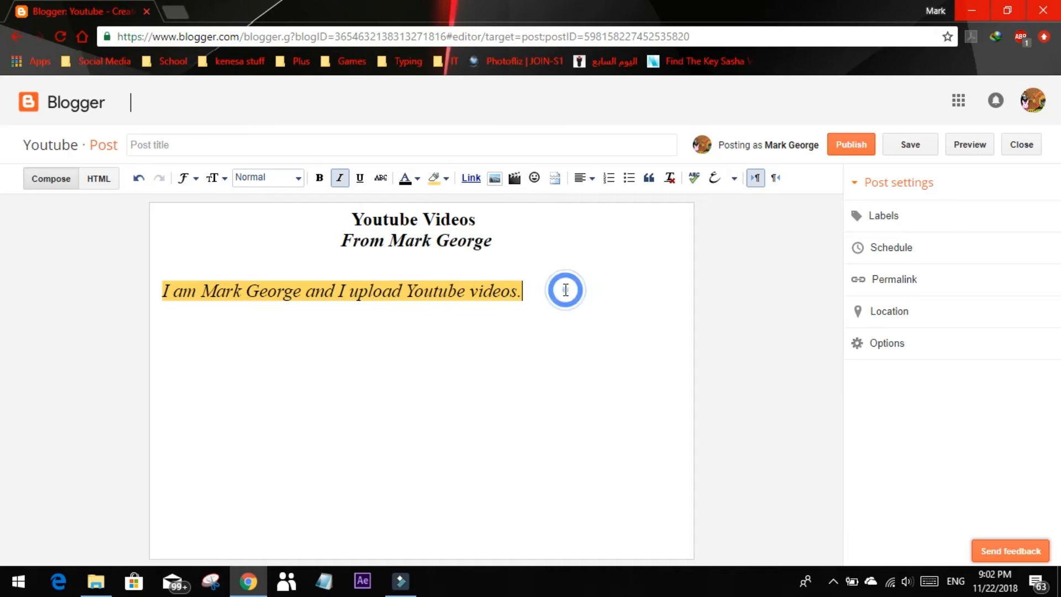
Start a link on a new line below the introductory sentence, with "VPN" as its display text
key("Return")
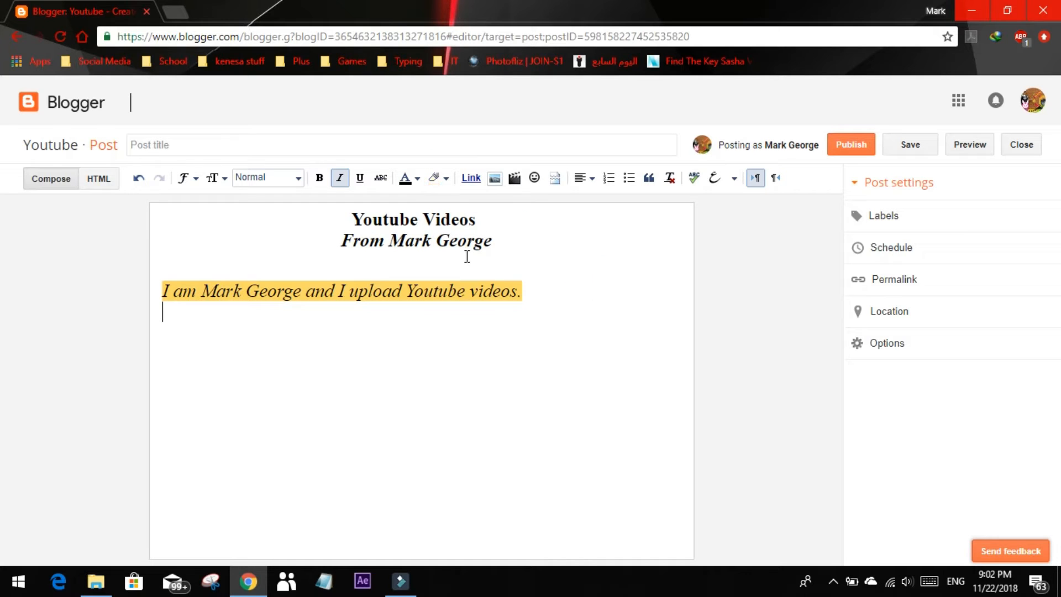
left_click(479, 178)
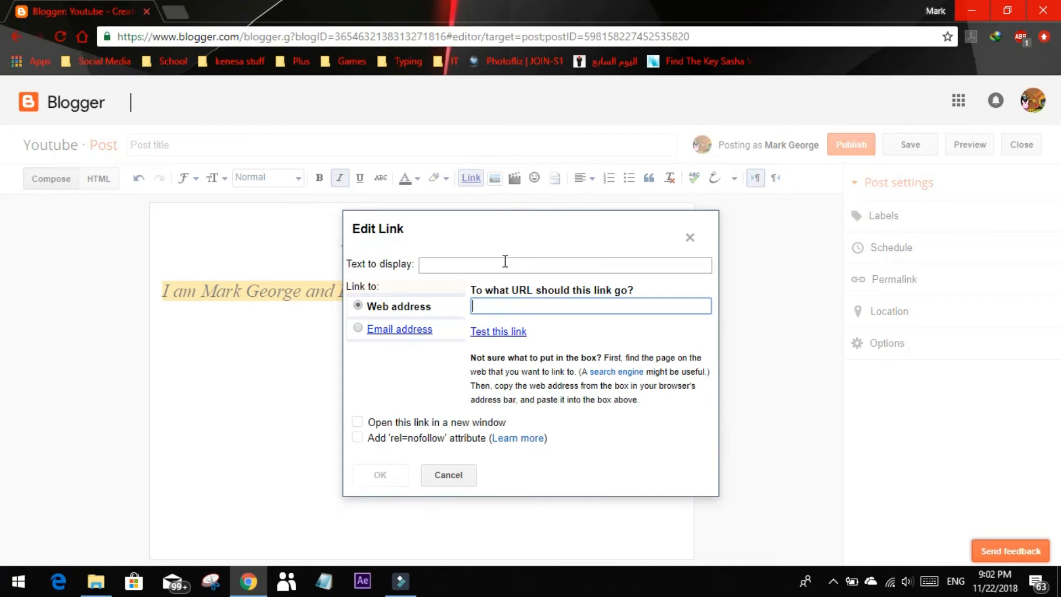
left_click(505, 263)
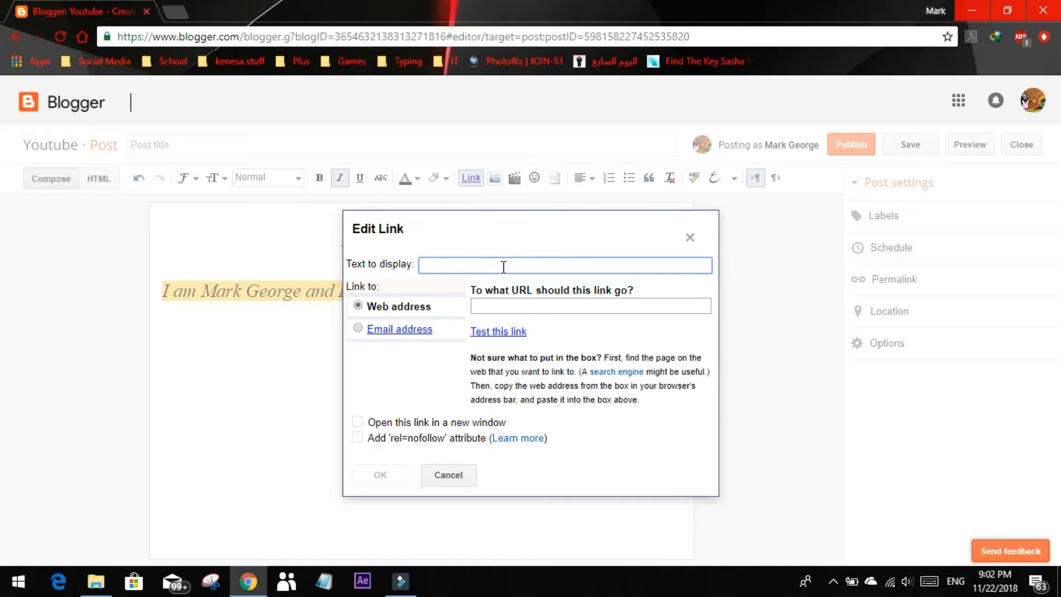
type("M yy Latest Youtub")
key("BackSpace")
key("BackSpace")
key("BackSpace")
key("BackSpace")
key("BackSpace")
key("BackSpace")
key("BackSpace")
key("BackSpace")
key("BackSpace")
key("BackSpace")
key("BackSpace")
key("BackSpace")
key("BackSpace")
key("BackSpace")
key("BackSpace")
key("BackSpace")
key("BackSpace")
key("BackSpace")
key("BackSpace")
key("BackSpace")
Load YouTube in a new browser tab, search for the blog author's name and open the author's channel
left_click(175, 14)
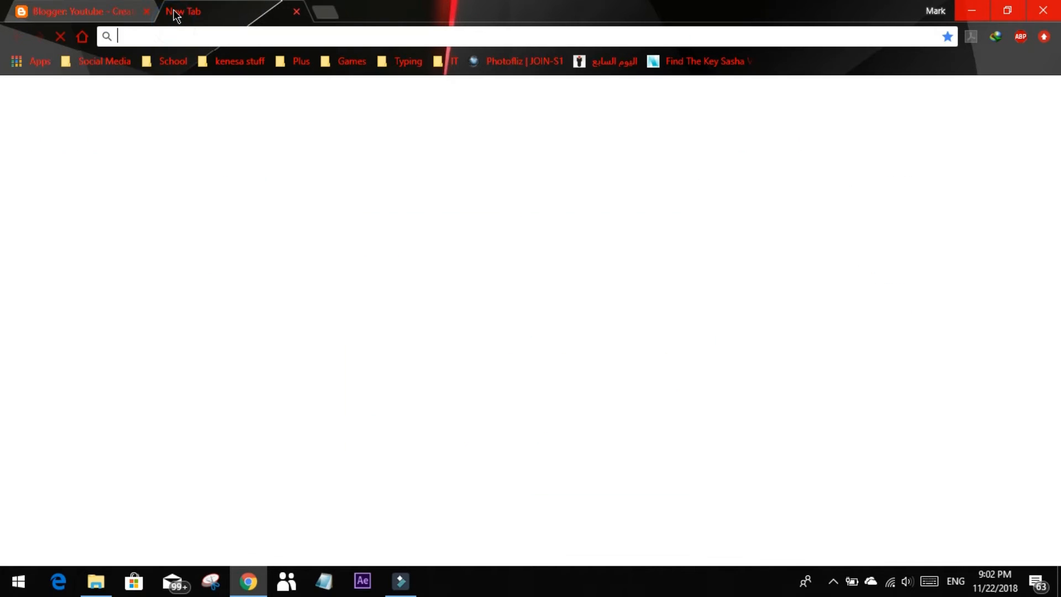
type("youtube")
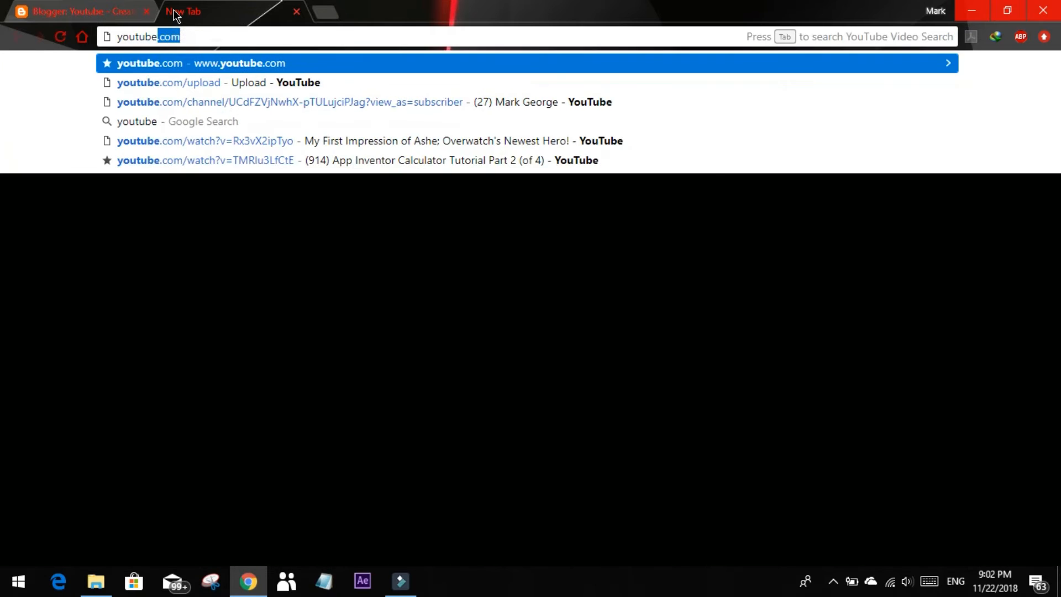
key("Return")
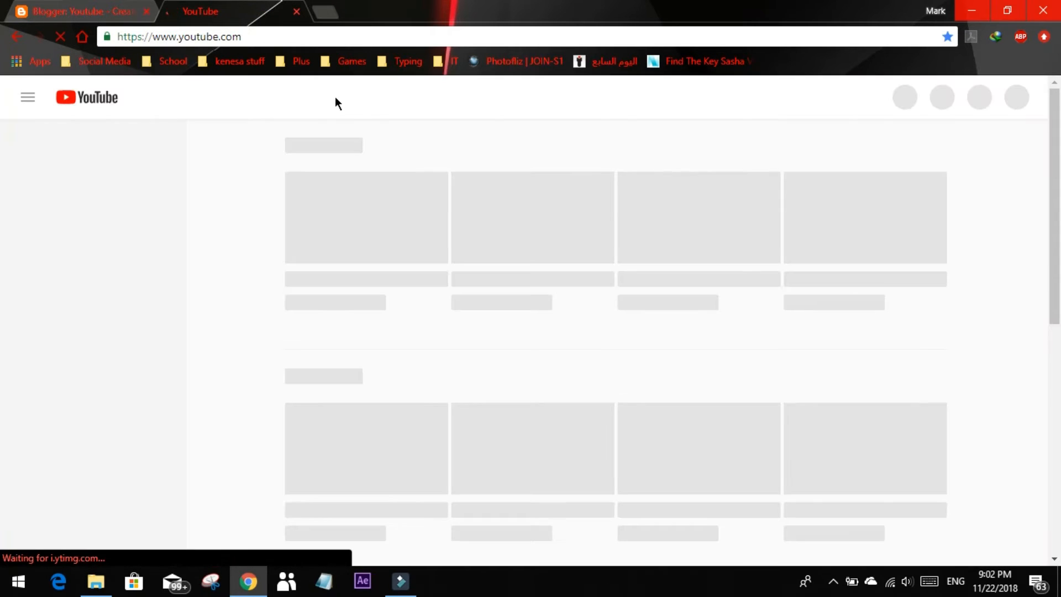
left_click(373, 103)
type("mark george")
key("Return")
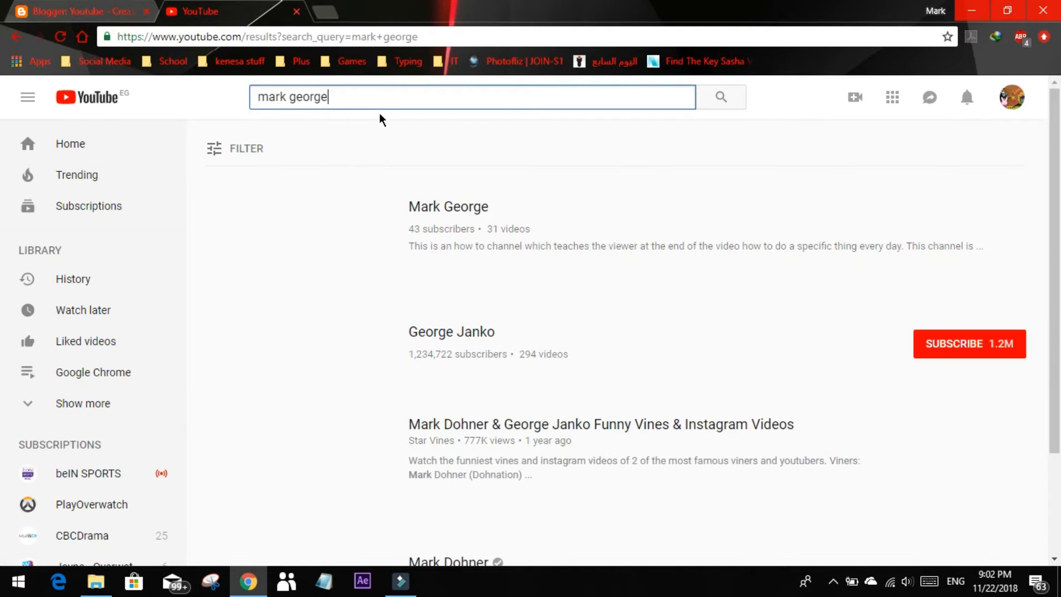
left_click(334, 232)
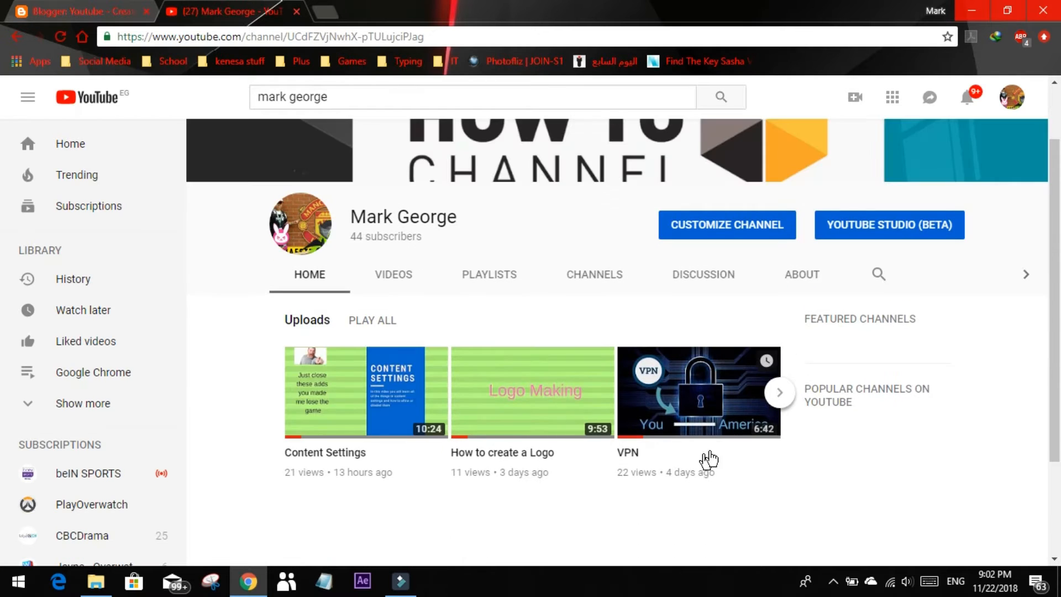
Open the channel's VPN video, copy its web address and close the YouTube tab
left_click(713, 411)
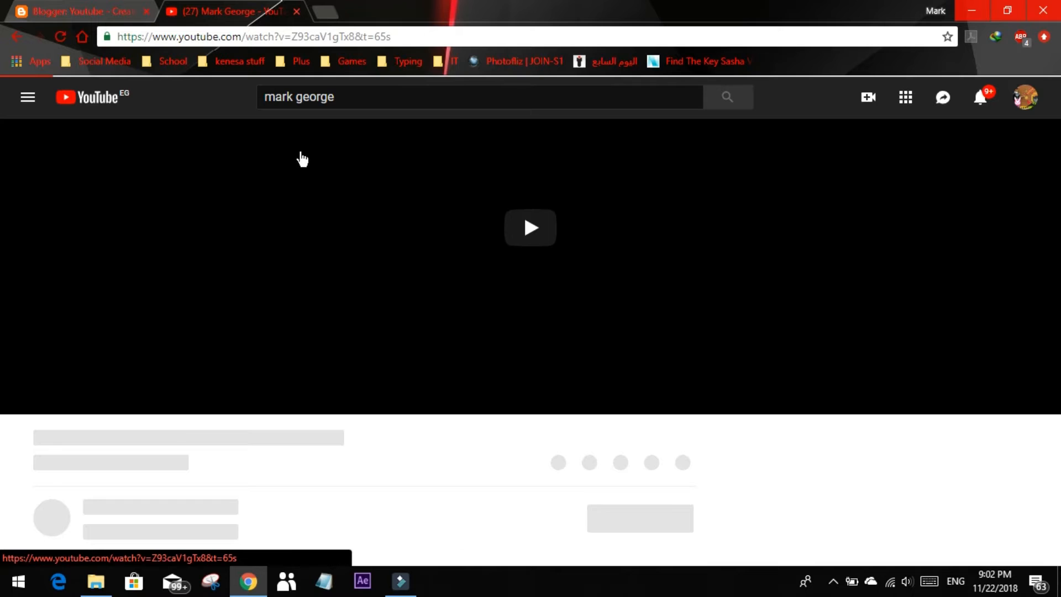
left_click(411, 36)
right_click(169, 40)
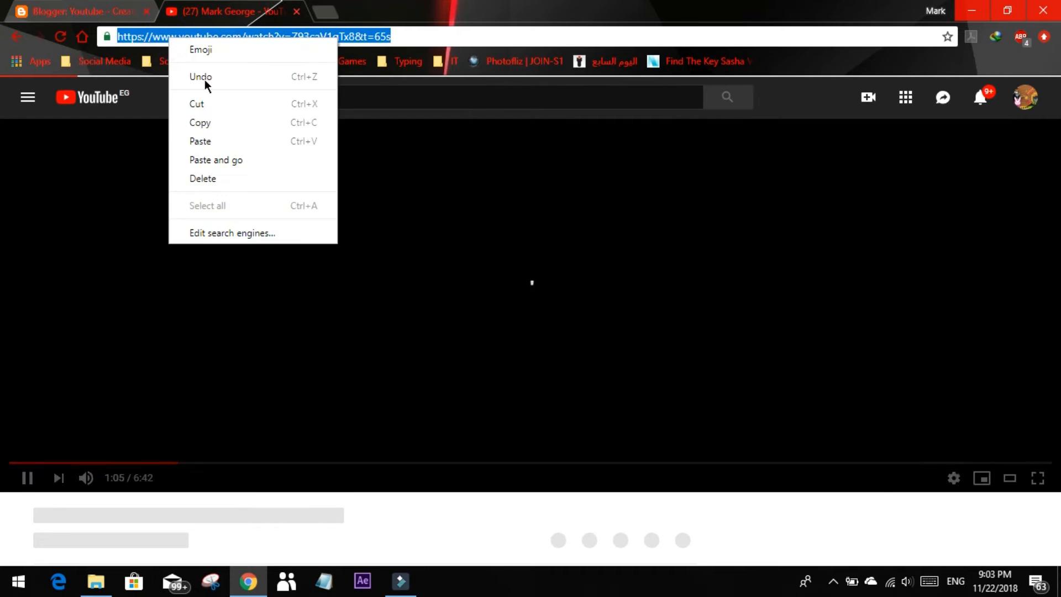
left_click(217, 118)
left_click(204, 205)
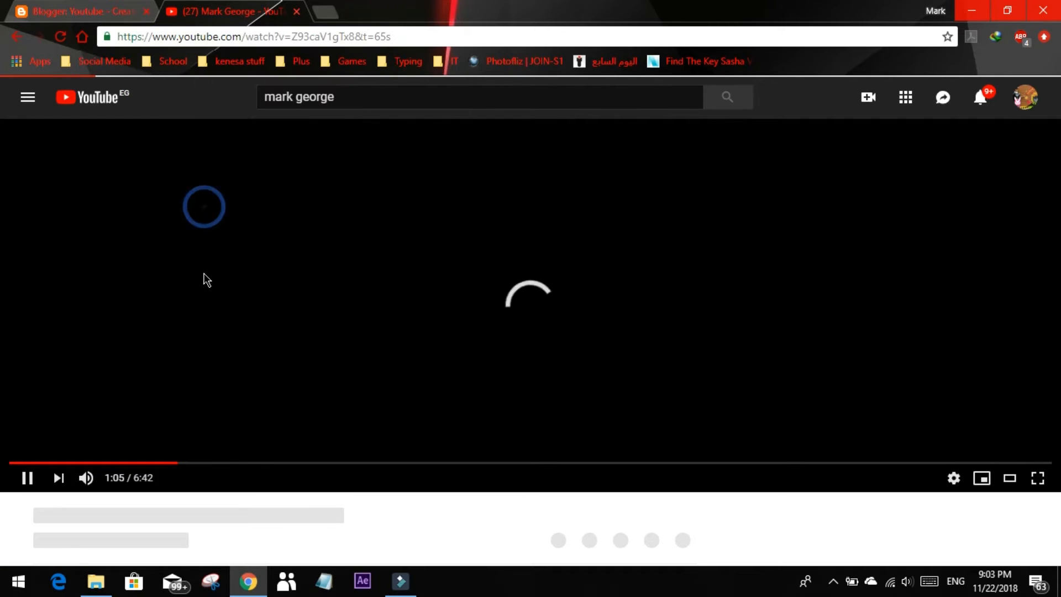
left_click(297, 12)
Paste the copied video address as the target of the "VPN" link and insert the link
left_click(501, 304)
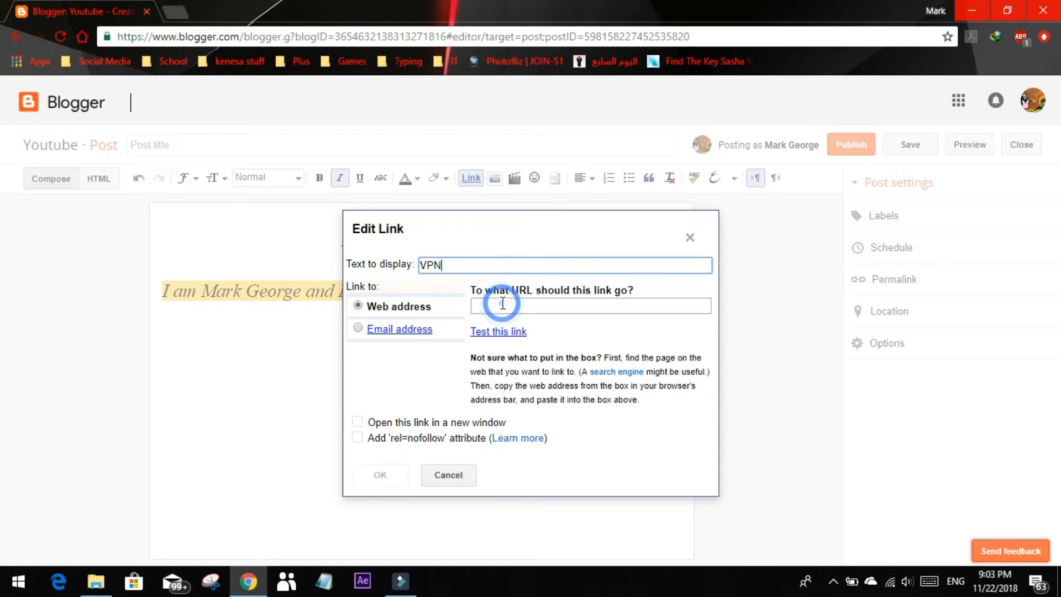
key("ctrl+v")
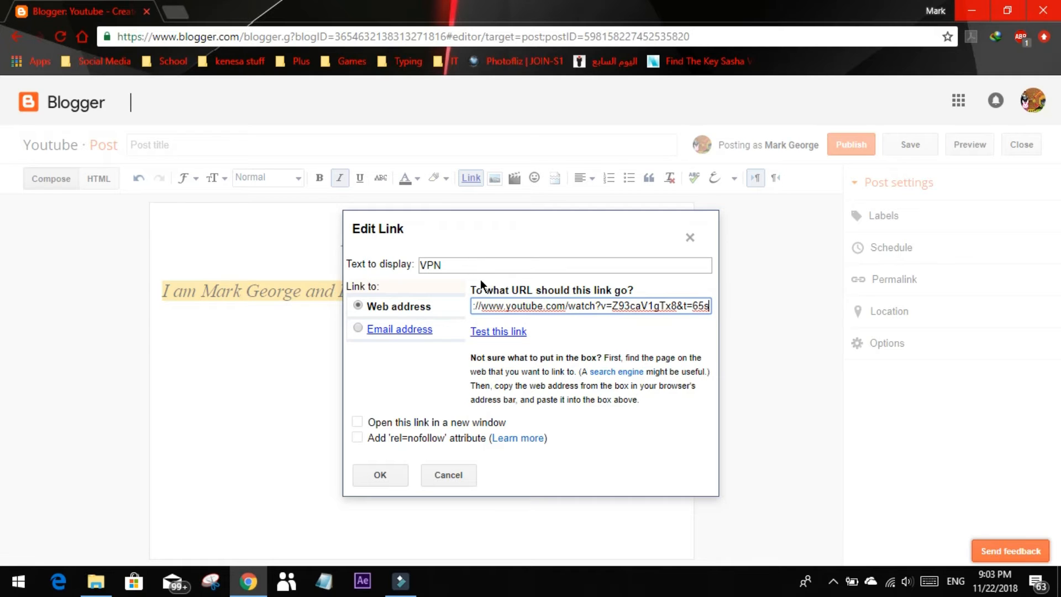
left_click(382, 472)
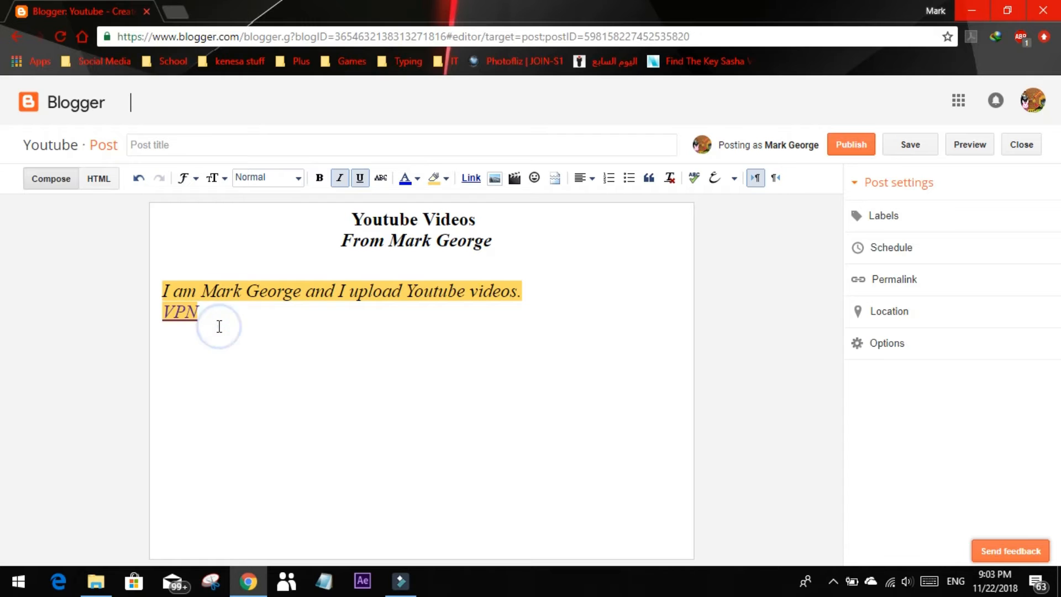
Insert a link to the contact's e-mail address on a new line below the VPN link
key("Return")
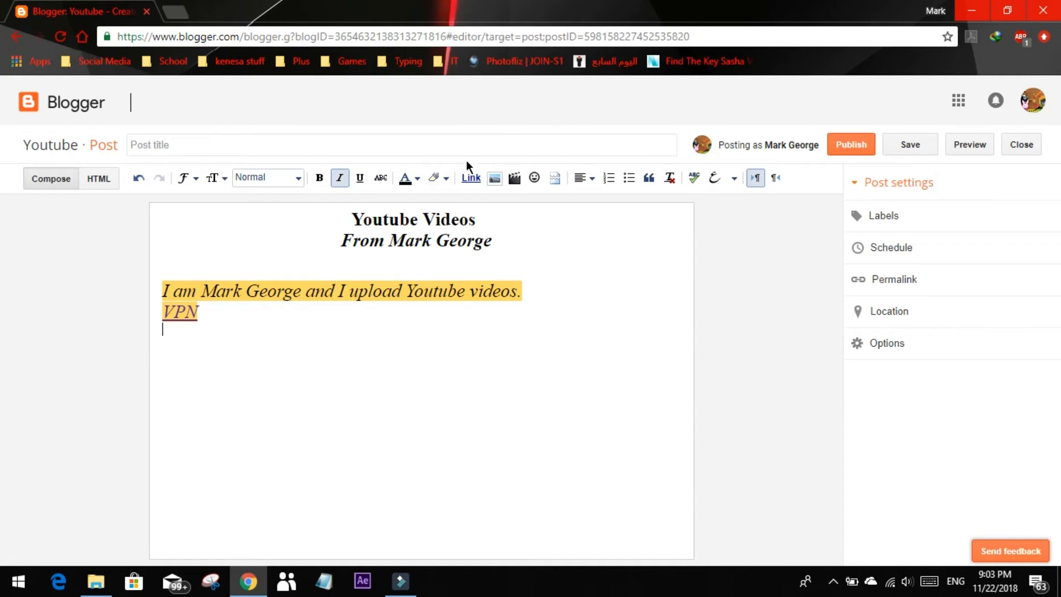
left_click(473, 178)
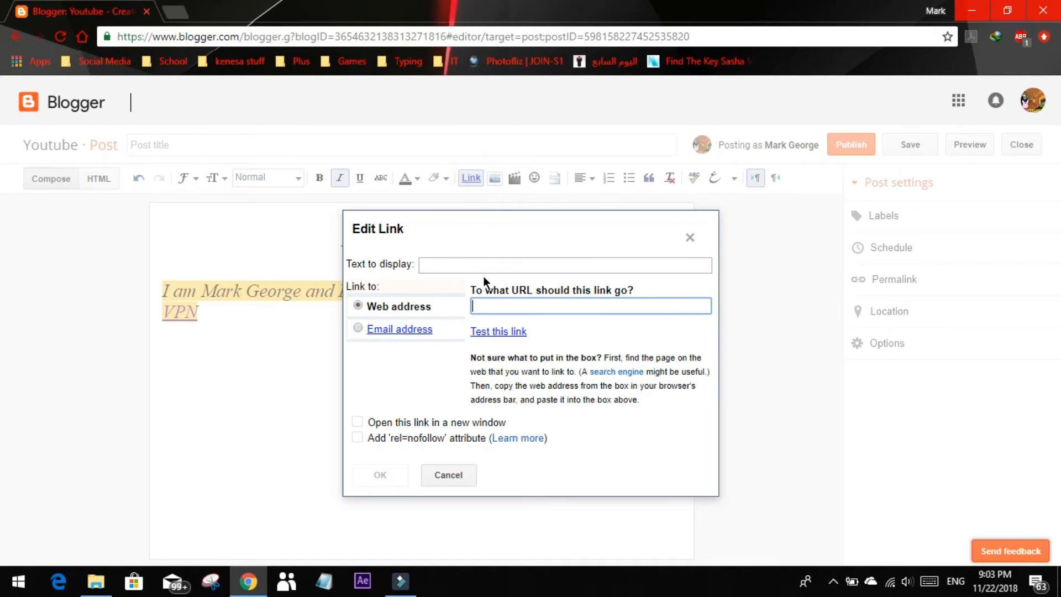
left_click(356, 330)
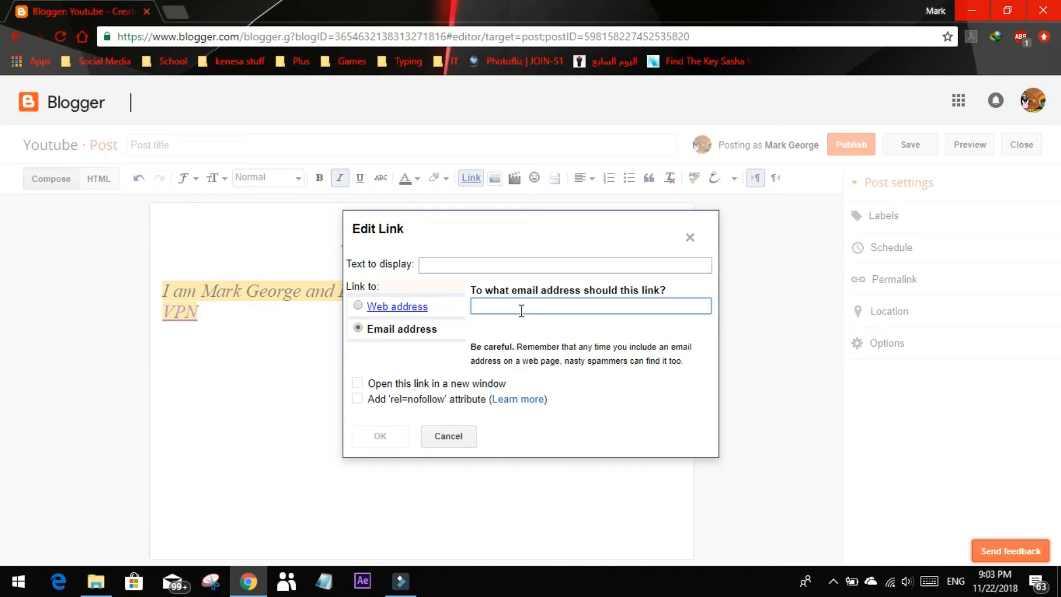
left_click(547, 306)
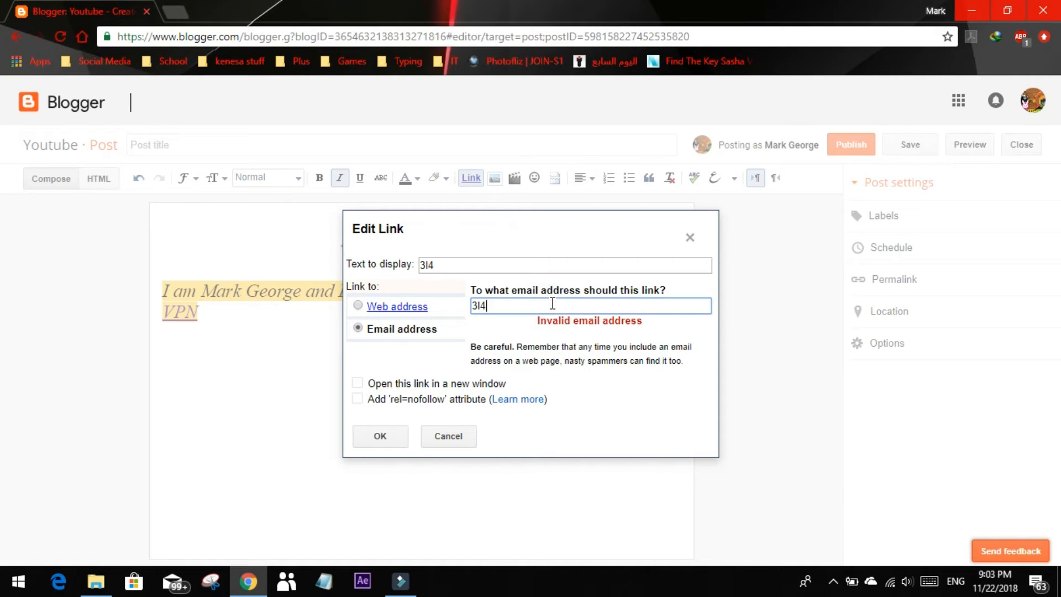
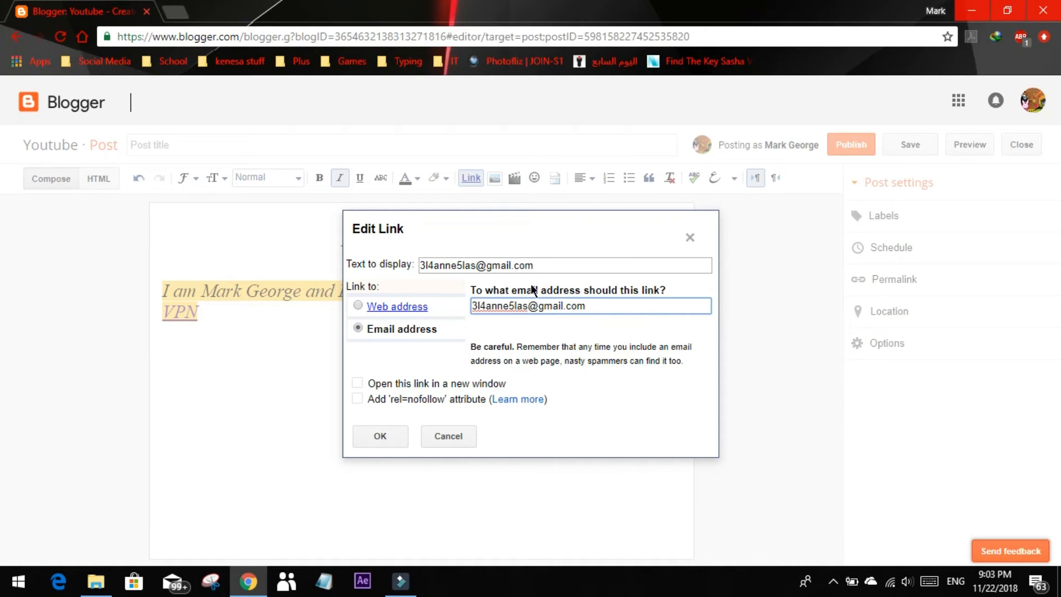
left_click(529, 333)
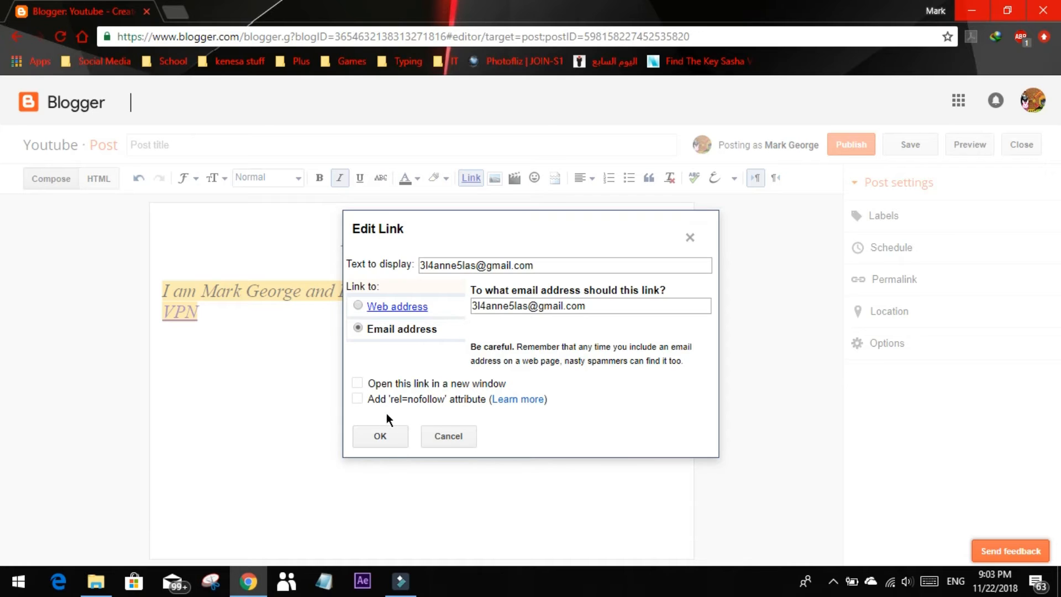
left_click(380, 436)
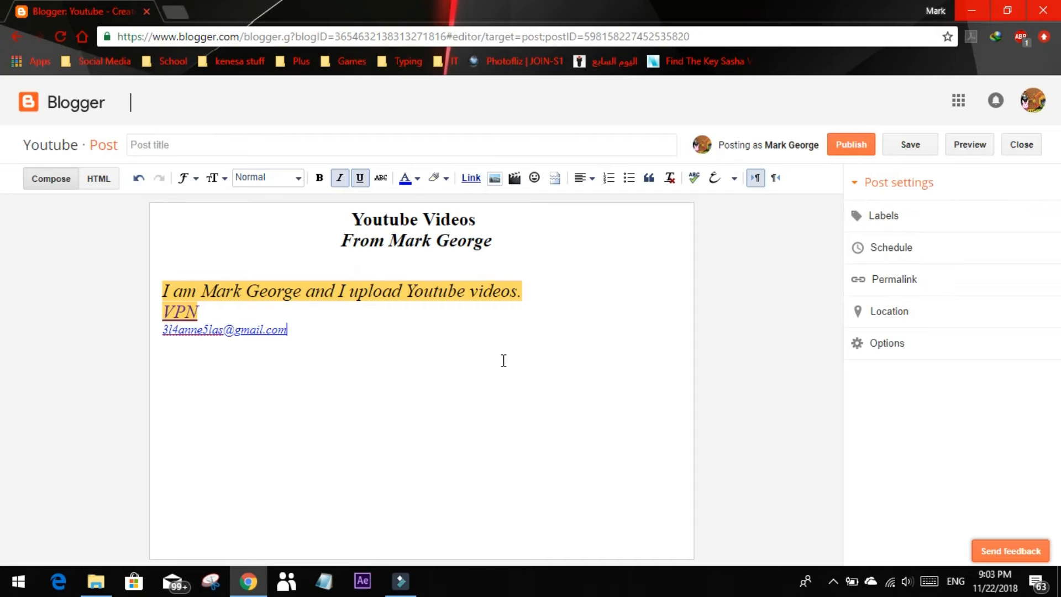
Look through the image sources for the post: this blog, Google Album Archive and the phone, without adding an image
left_click(494, 178)
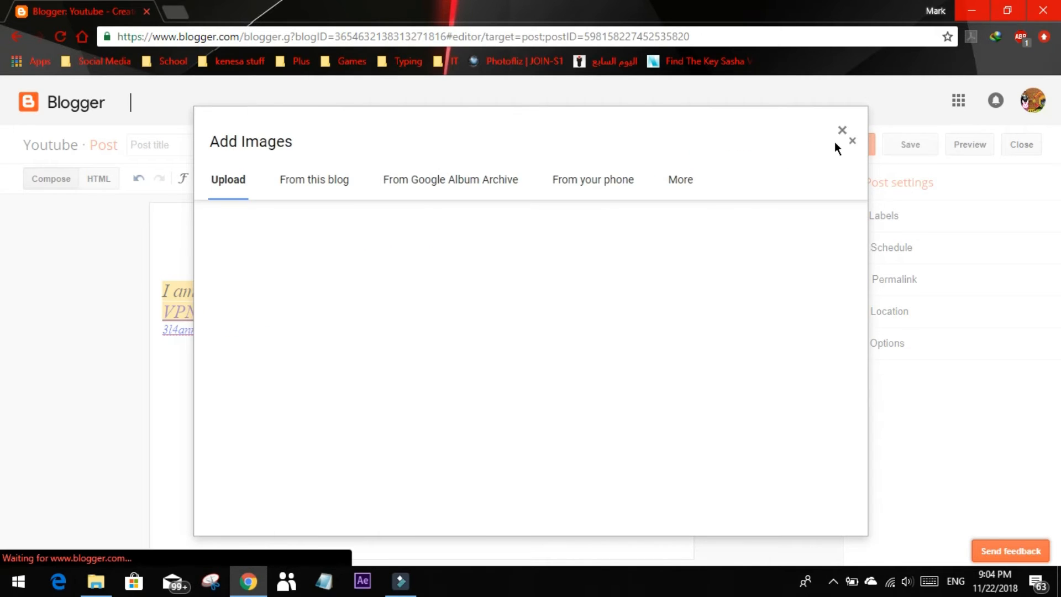
left_click(319, 179)
left_click(450, 180)
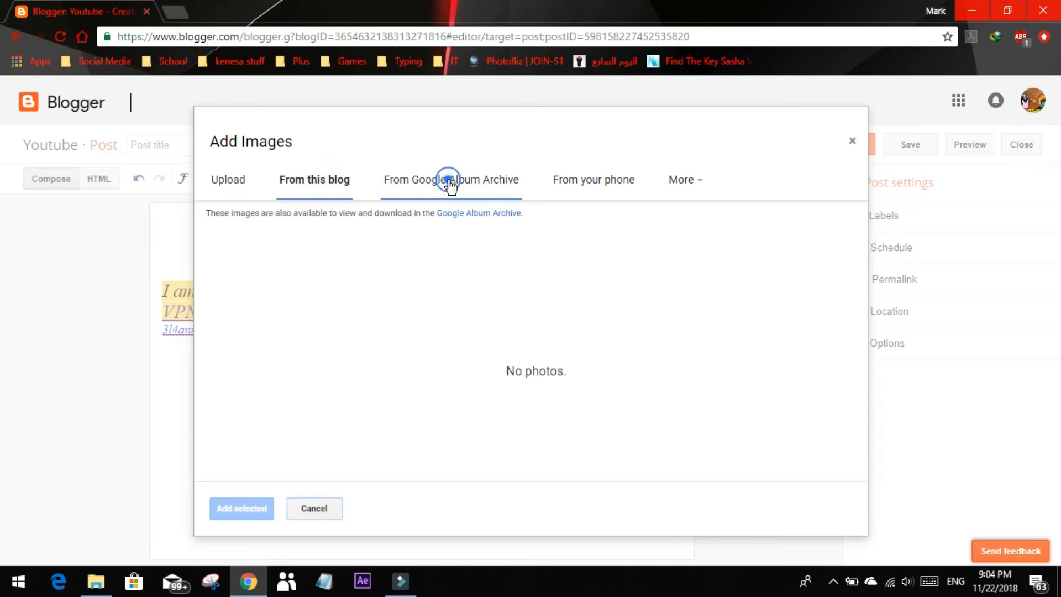
left_click(632, 185)
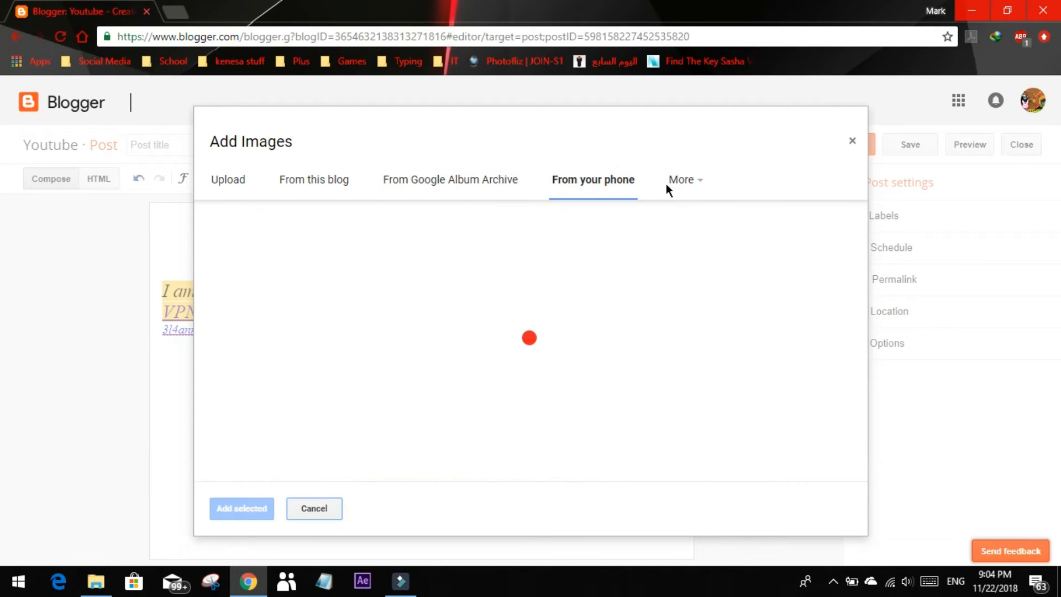
left_click(852, 140)
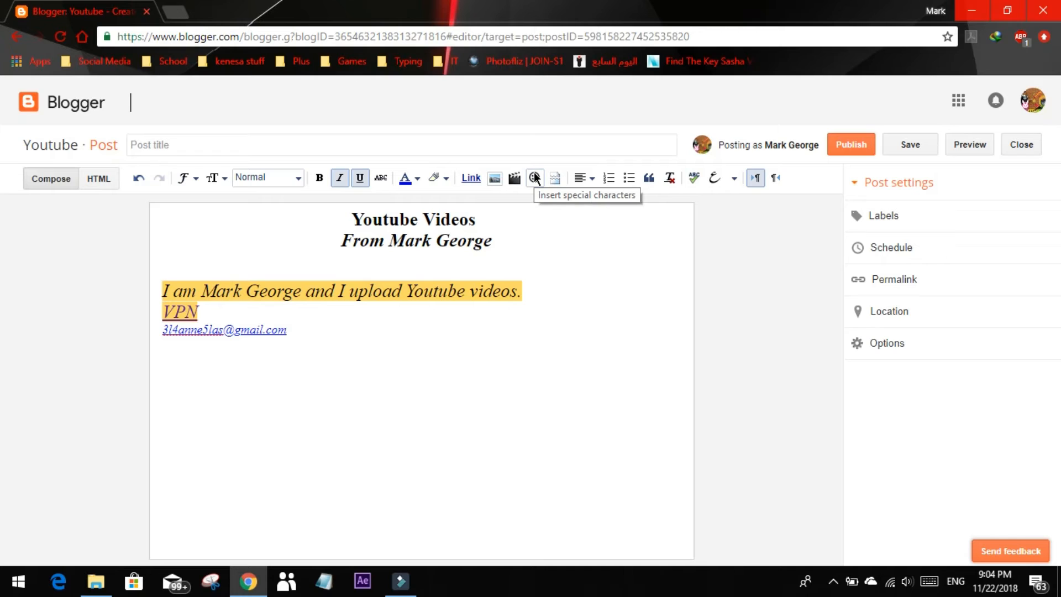
Insert the Circled White Star from the Stars/Asterisks symbols on a new line below the e-mail link
left_click(311, 329)
key("Return")
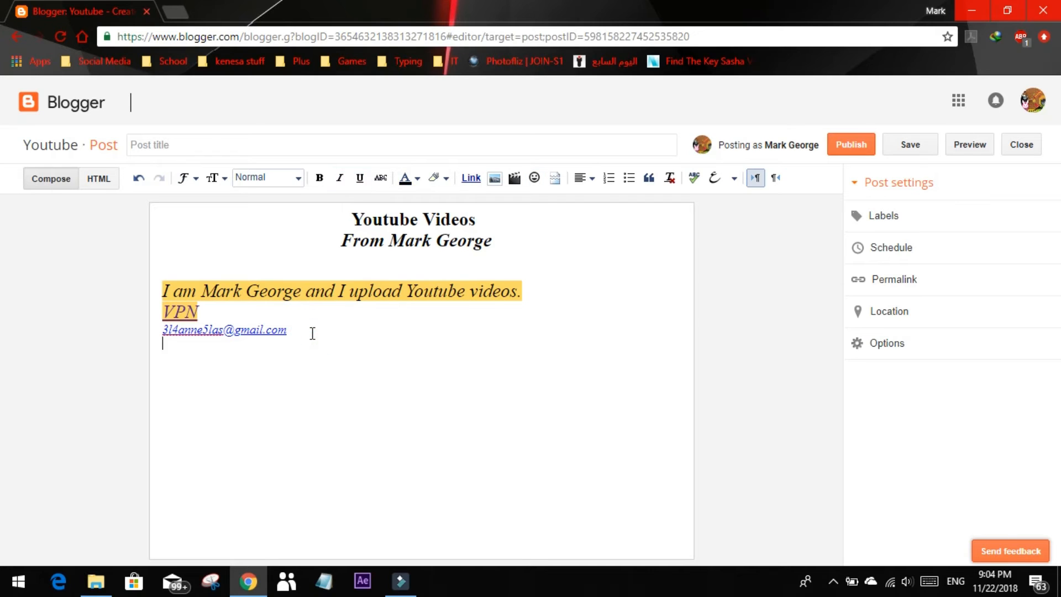
left_click(534, 177)
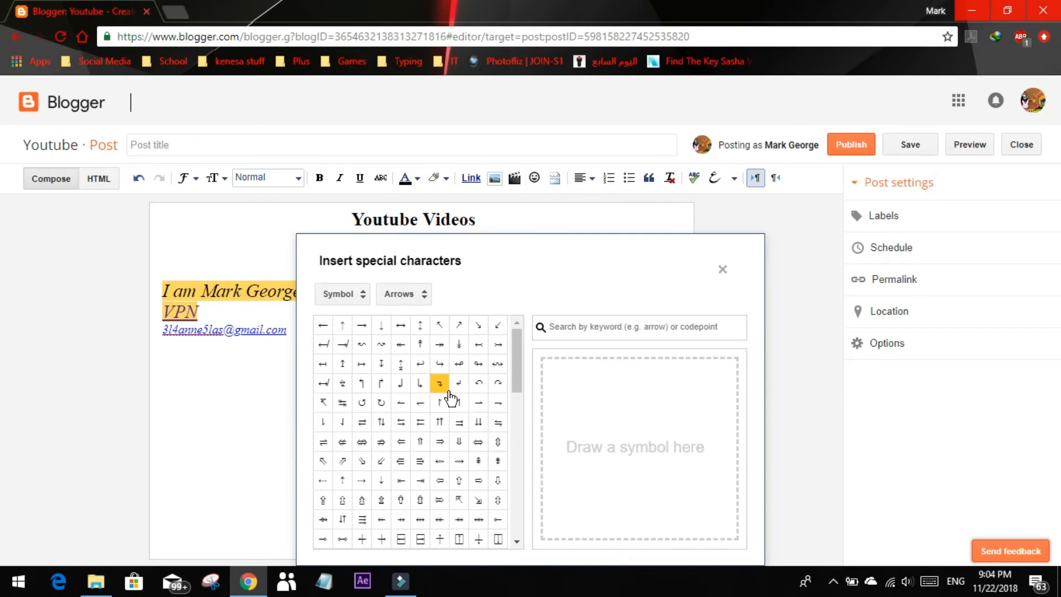
scroll(449, 398, "down", 5)
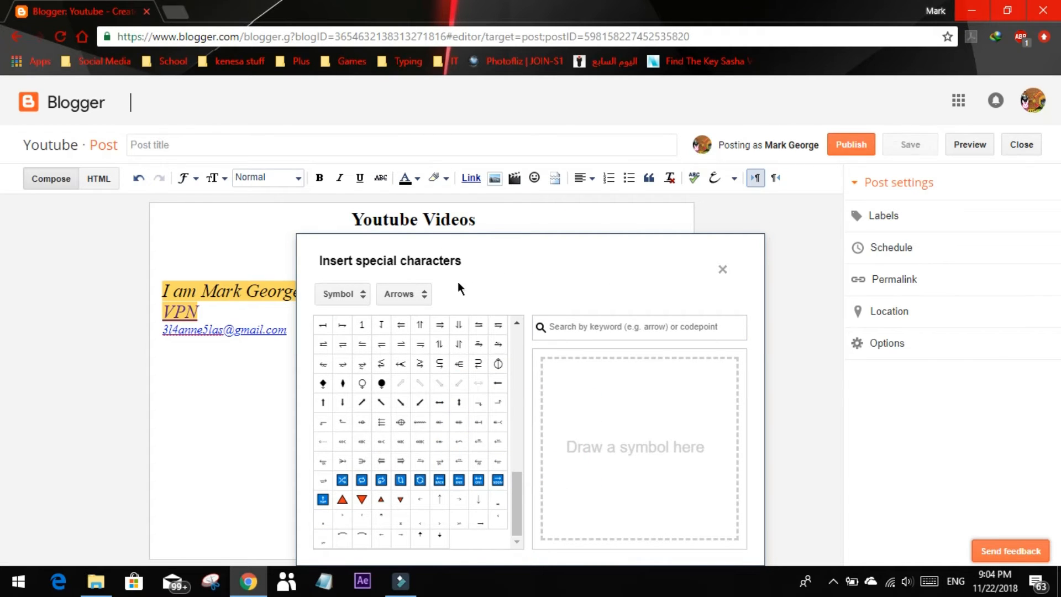
left_click(422, 293)
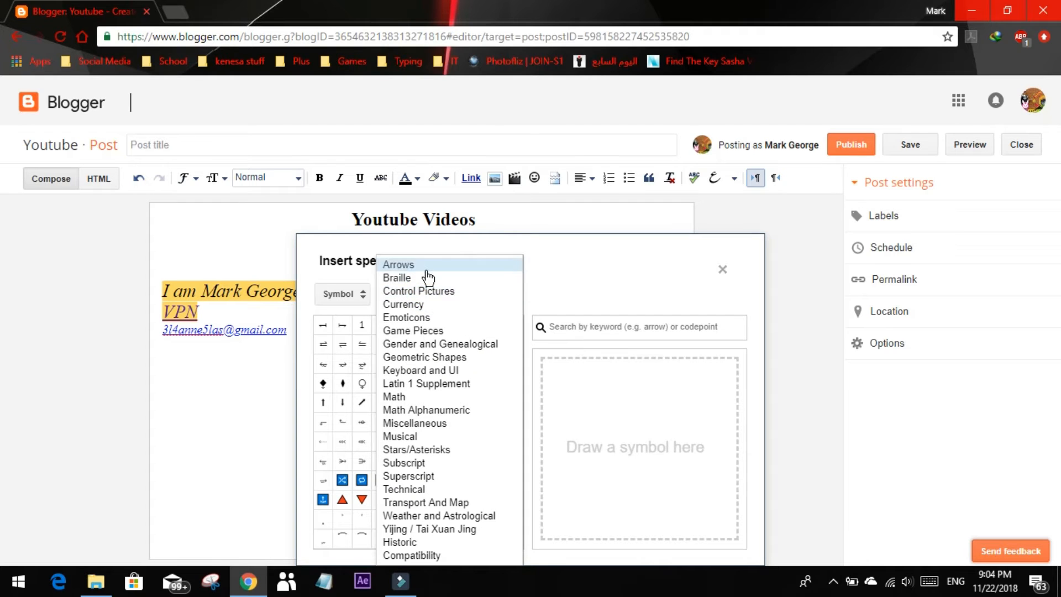
left_click(453, 449)
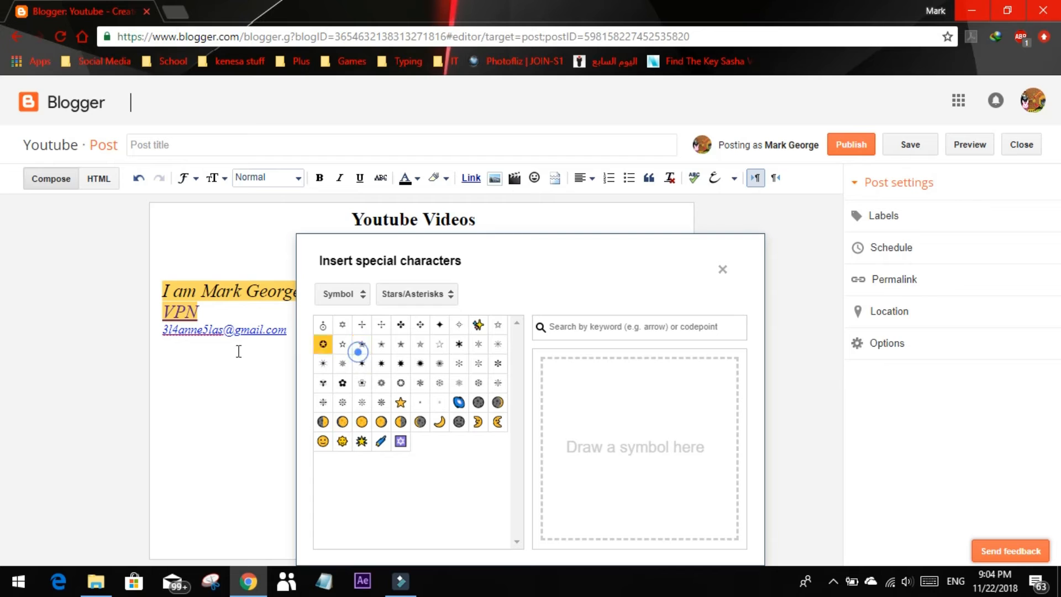
left_click(323, 343)
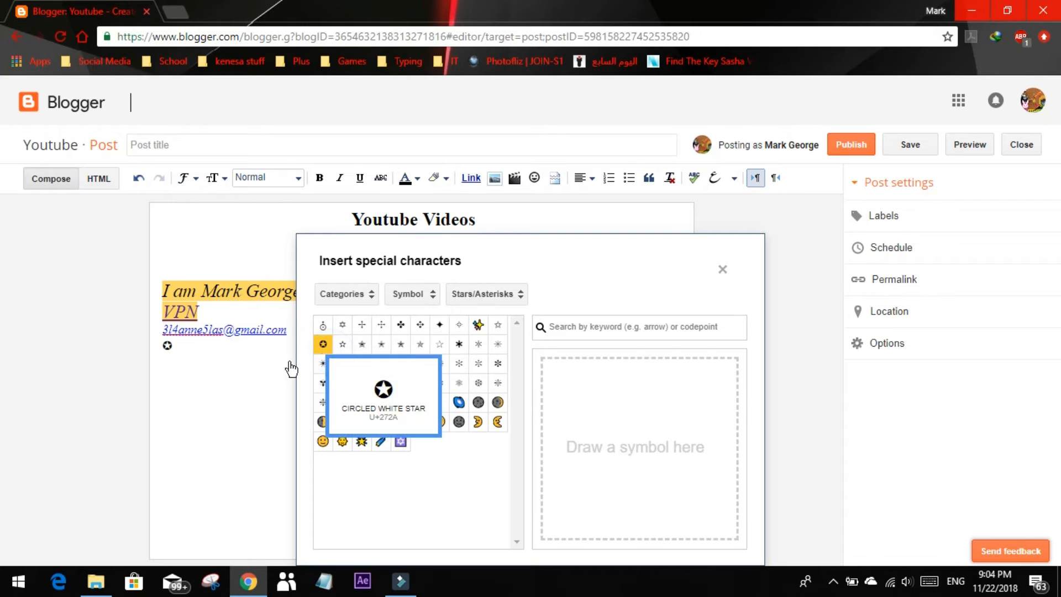
left_click(215, 376)
left_click(722, 270)
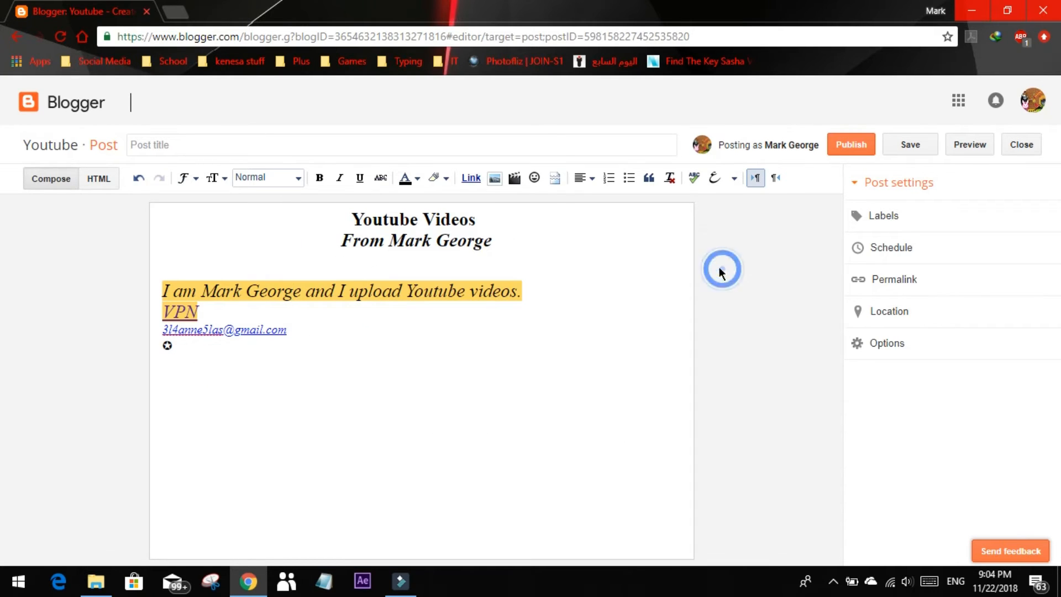
Insert a jump break below the star symbol
left_click(555, 178)
left_click(393, 405)
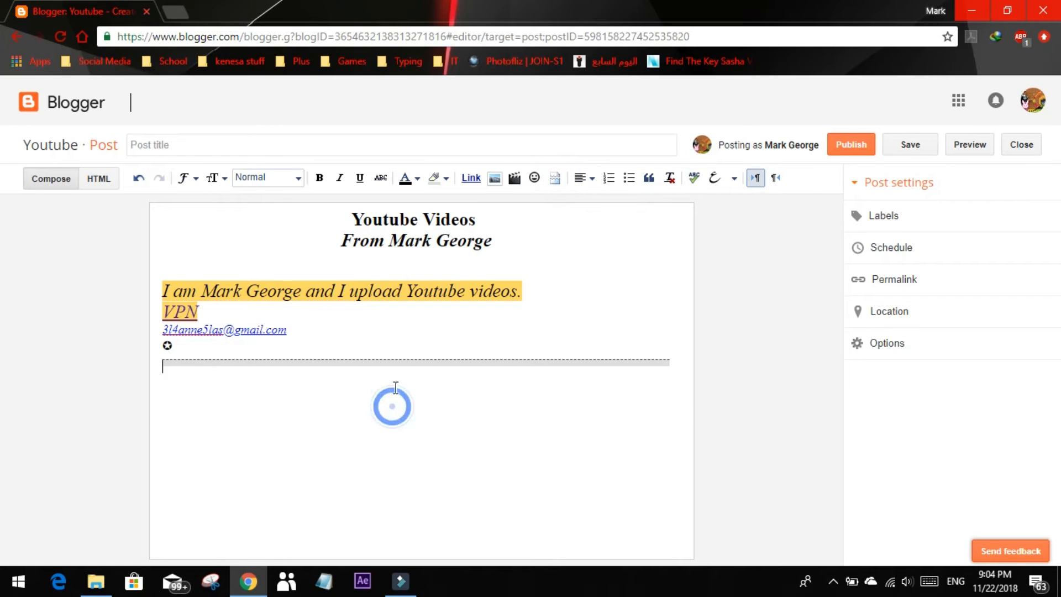
left_click(585, 175)
left_click(585, 175)
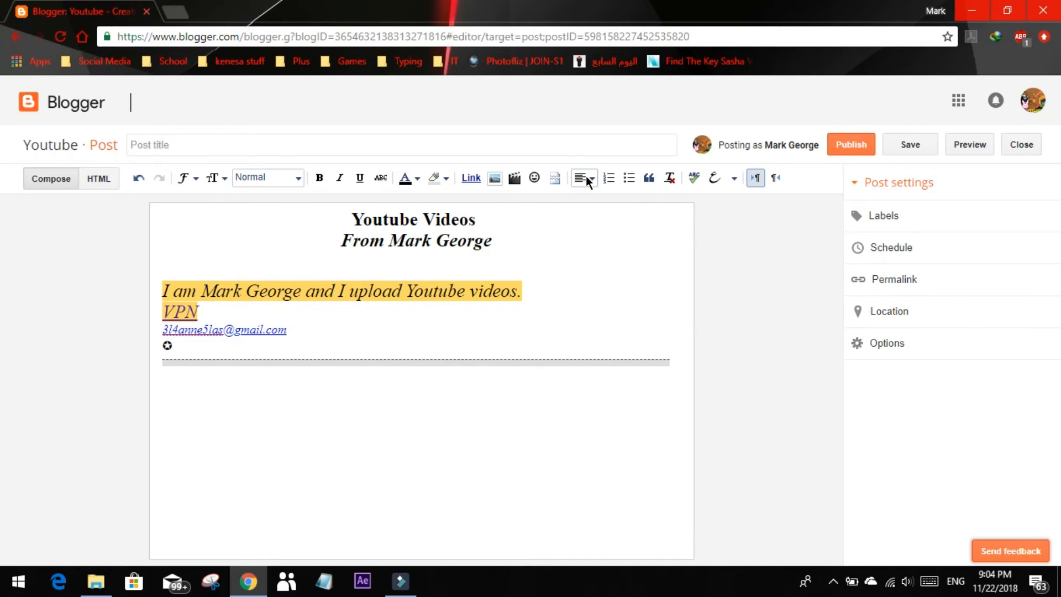
left_click(610, 177)
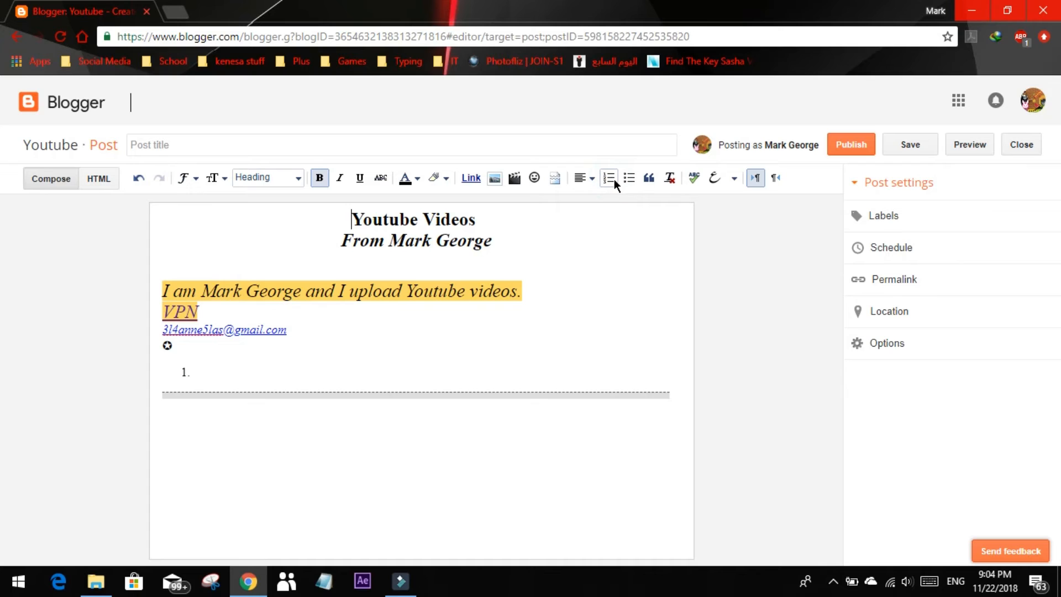
key("ctrl+z")
left_click(666, 363)
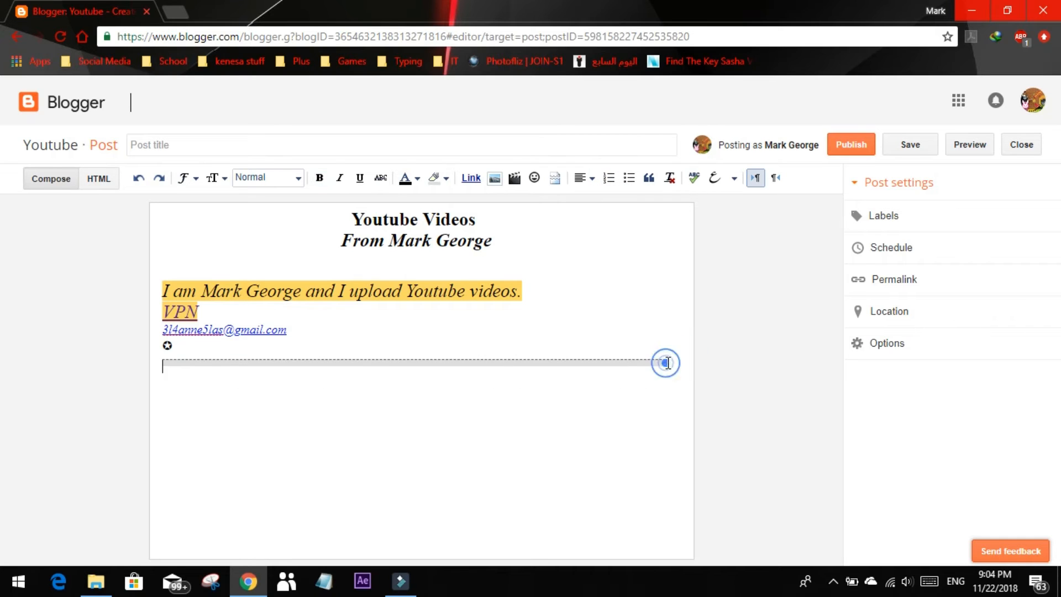
Add a numbered list below the jump break with the items y, k, x, k and s
left_click(671, 364)
left_click(652, 375)
left_click(610, 178)
type("y")
key("Return")
type("k")
key("Return")
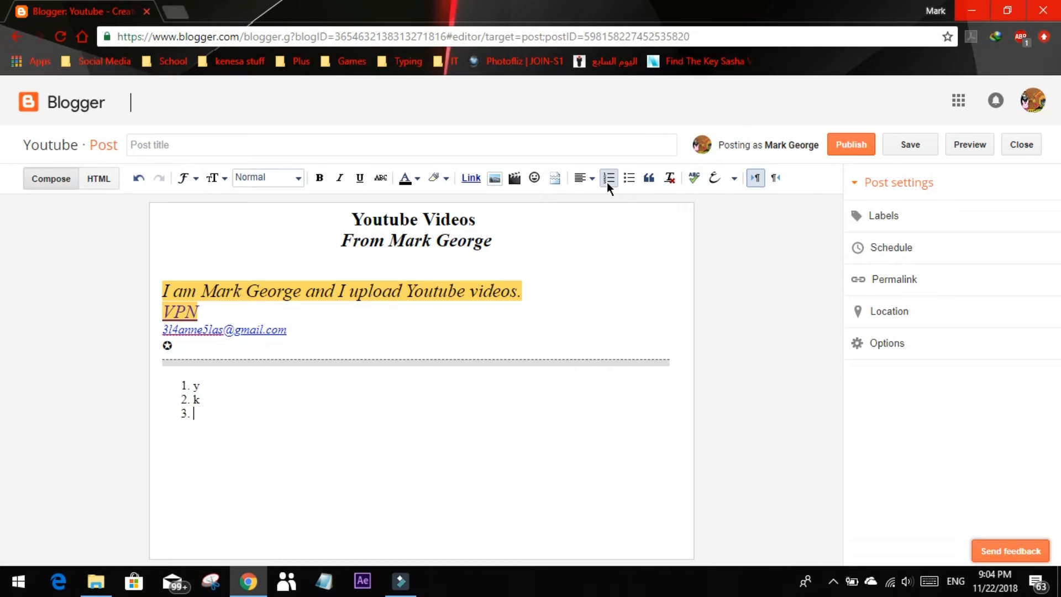
type("x")
key("Return")
type("k")
key("Return")
type("s")
key("Return")
Add a bulleted list below the numbered list with the items 1, 2, 3, 4 and 5
key("Return")
left_click(630, 177)
type("2")
key("Return")
type("3")
key("Return")
type("4")
key("Return")
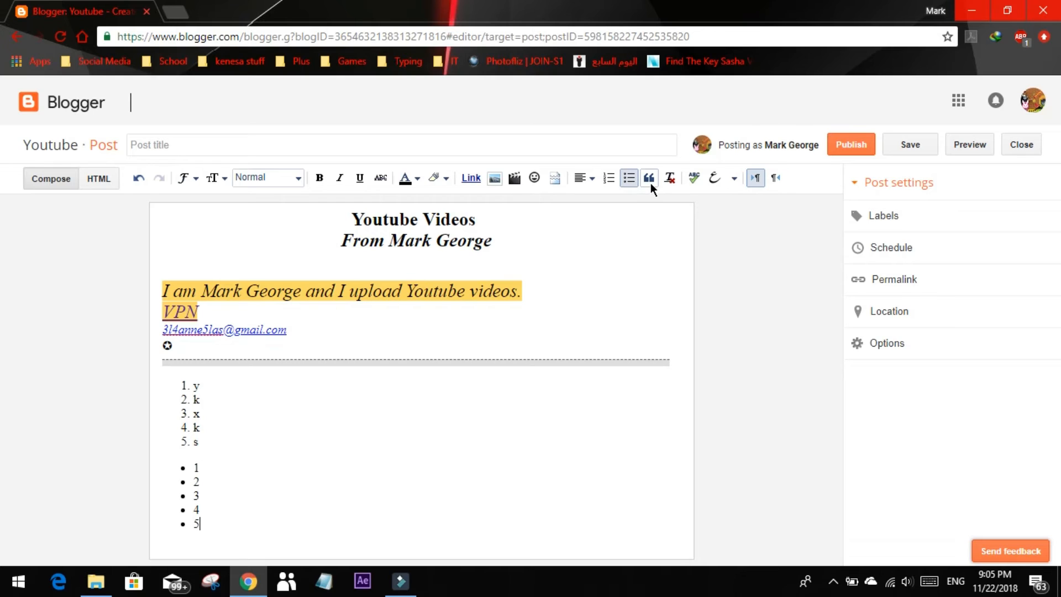
Try to format the last bullet as a quote and replace its text with "he said a quote"
left_click(651, 184)
key("BackSpace")
type("he siad a")
key("BackSpace")
key("BackSpace")
key("BackSpace")
key("BackSpace")
key("BackSpace")
key("BackSpace")
type("aid a quote")
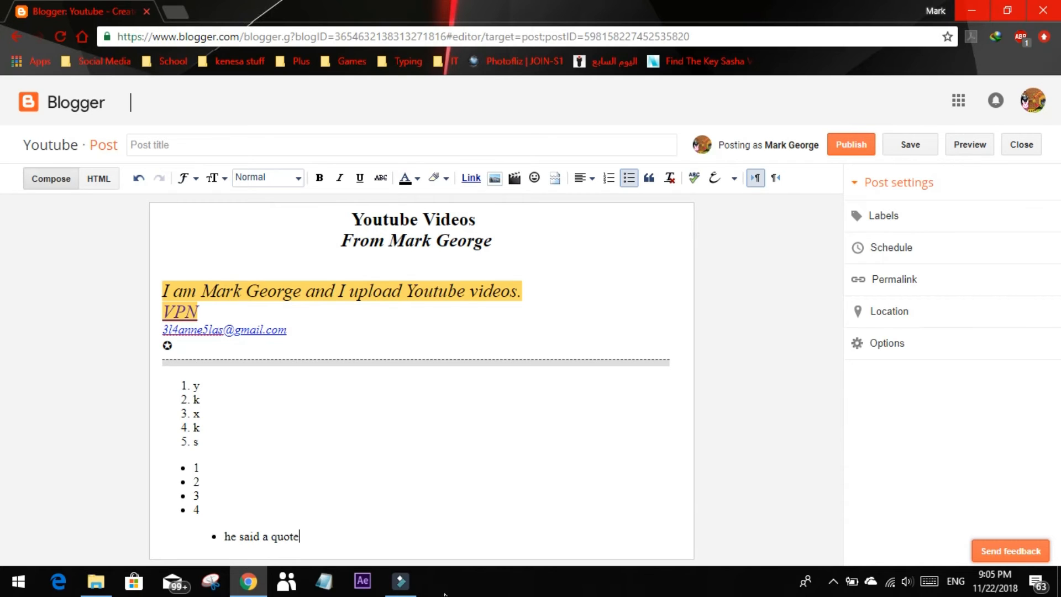
Undo the quote formatting and text change on the last bullet
left_click_drag(358, 536, 190, 534)
key("ctrl+z")
key("ctrl+z")
key("ctrl+z")
key("ctrl+z")
key("ctrl+z")
key("ctrl+z")
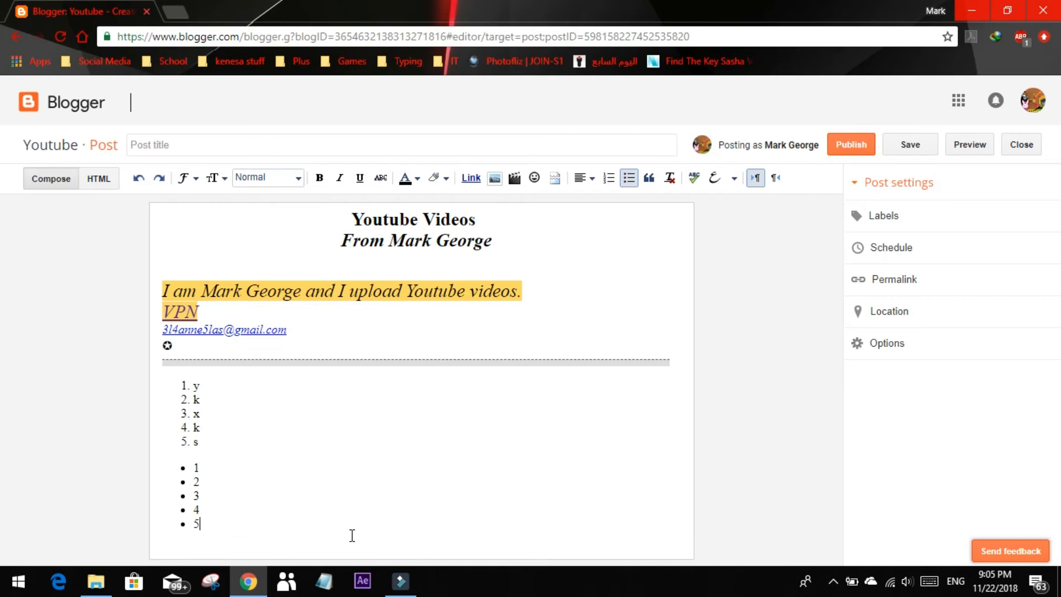
Replace bullets 4 and 5 with one bullet reading "he said a quote" and format it as a quote
double_click(198, 510)
type("he said a quote")
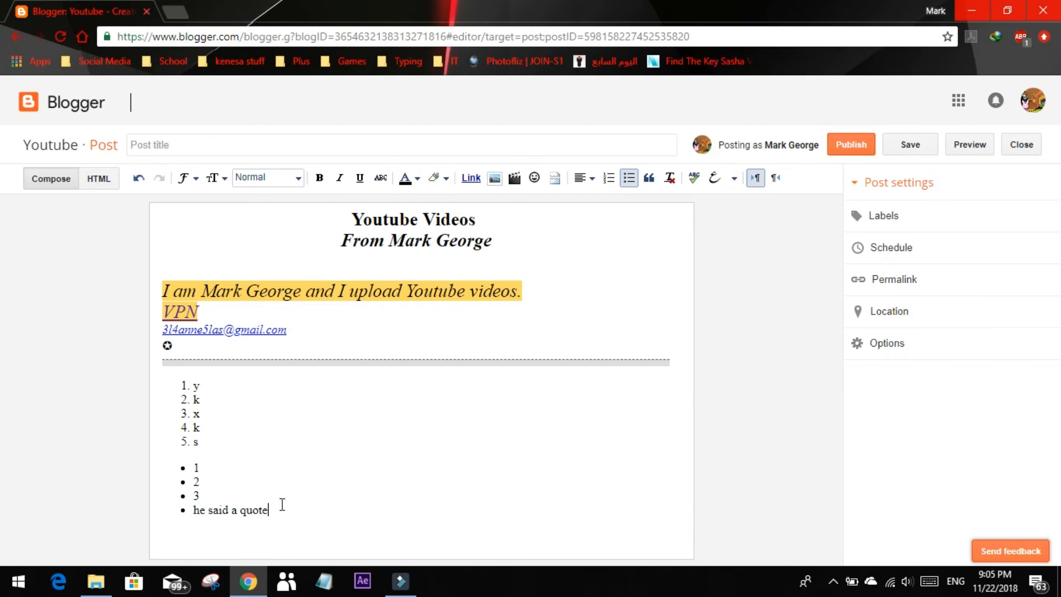
left_click_drag(281, 505, 174, 509)
left_click(650, 179)
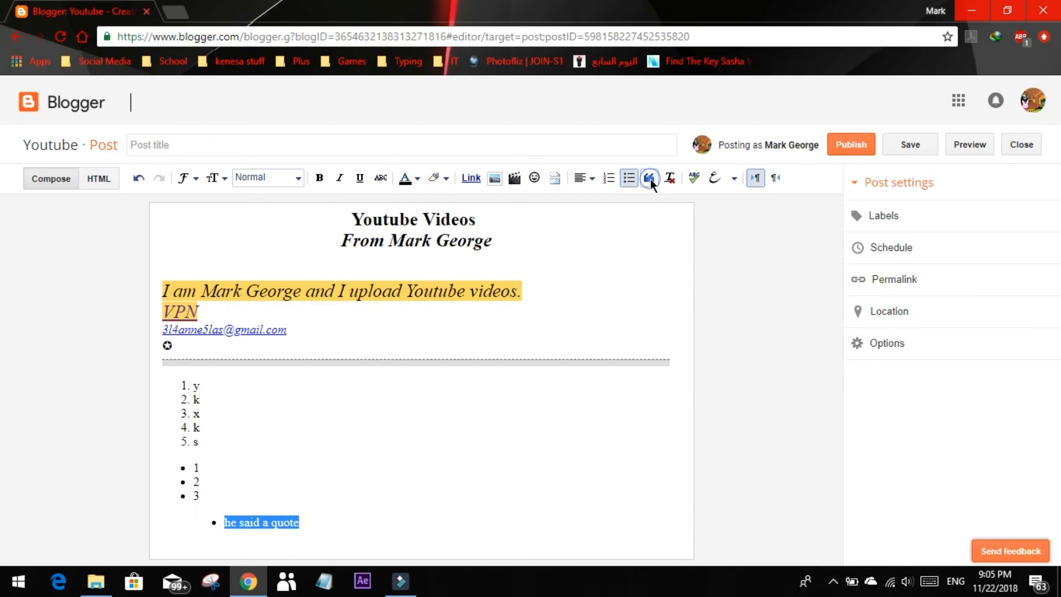
left_click(398, 488)
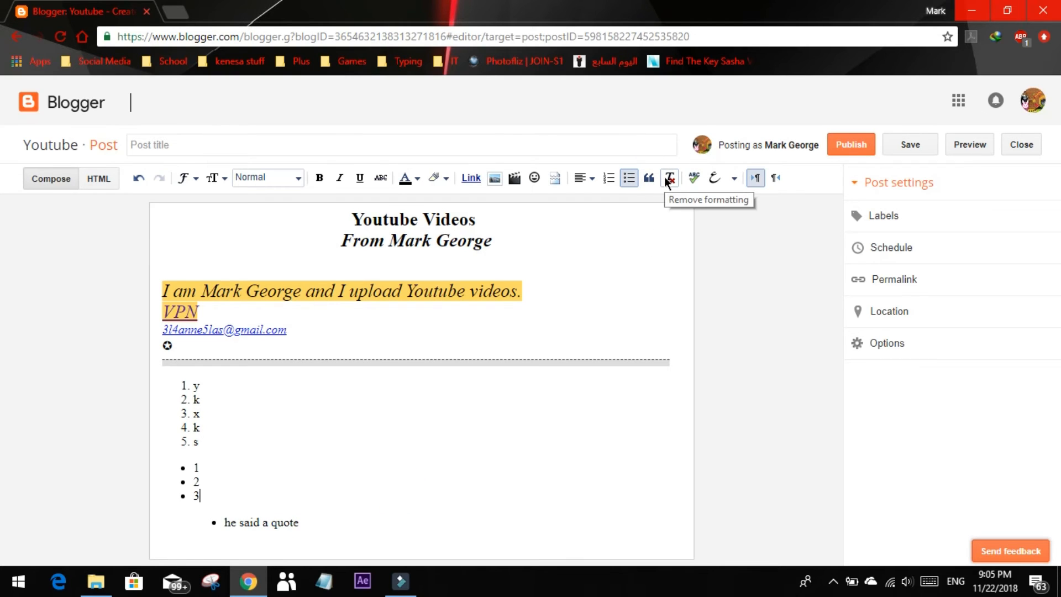
double_click(208, 438)
left_click_drag(299, 292, 246, 294)
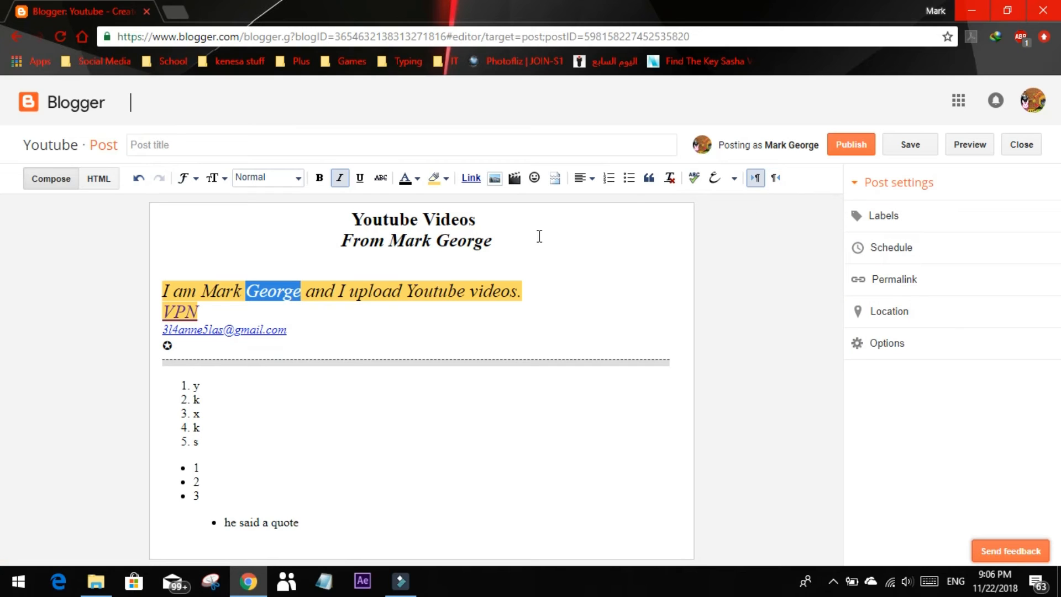
Label the post with the author's full name and "youtube videos", separated by a comma
left_click(872, 215)
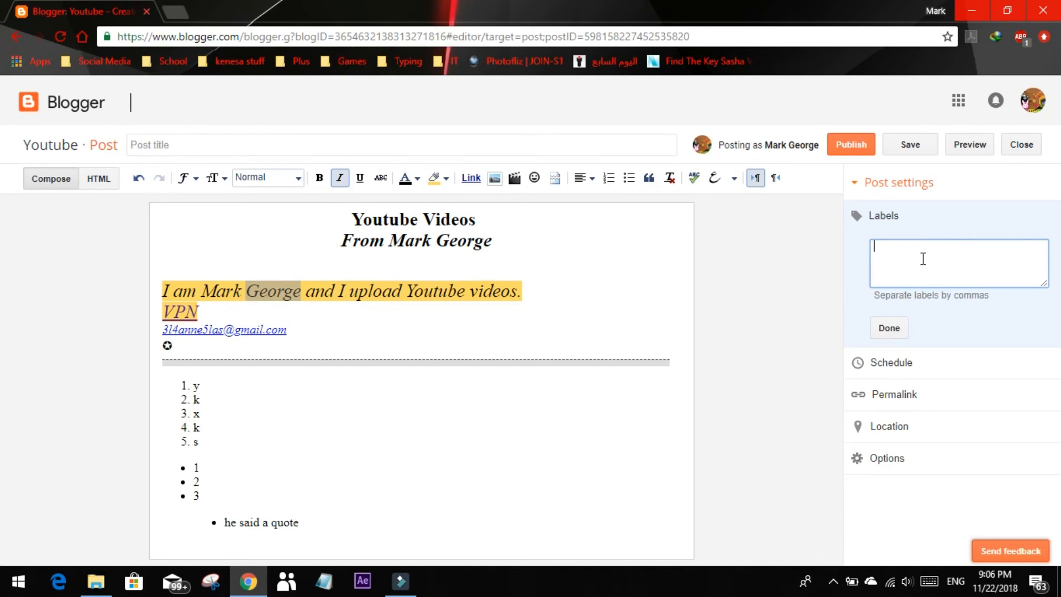
type("mark george,youtube videos,")
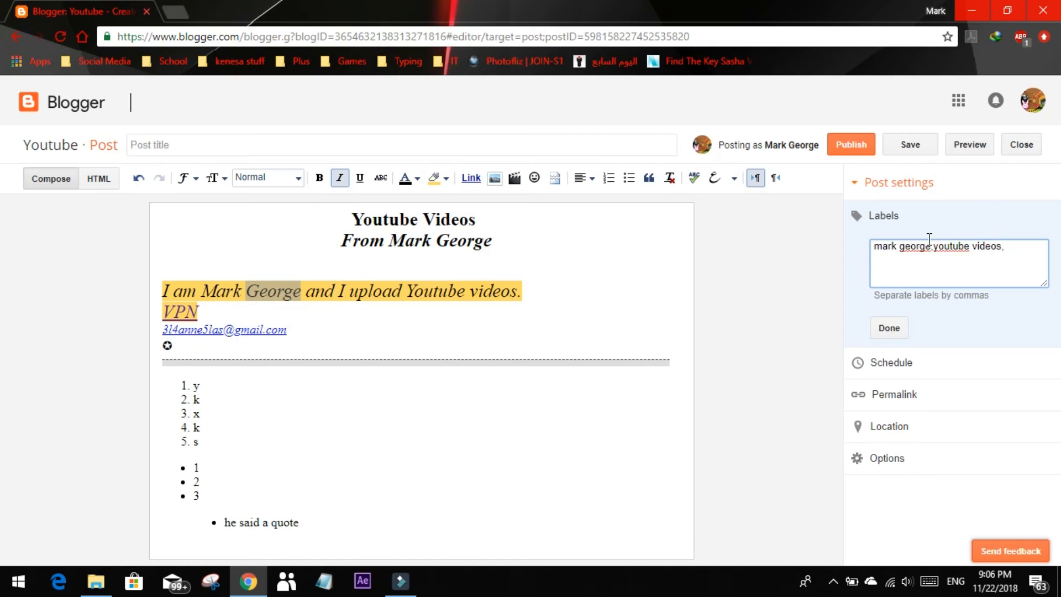
left_click(889, 328)
Copy the post's permalink address, keeping the Automatic Permalink option, and close the permalink settings
left_click(905, 294)
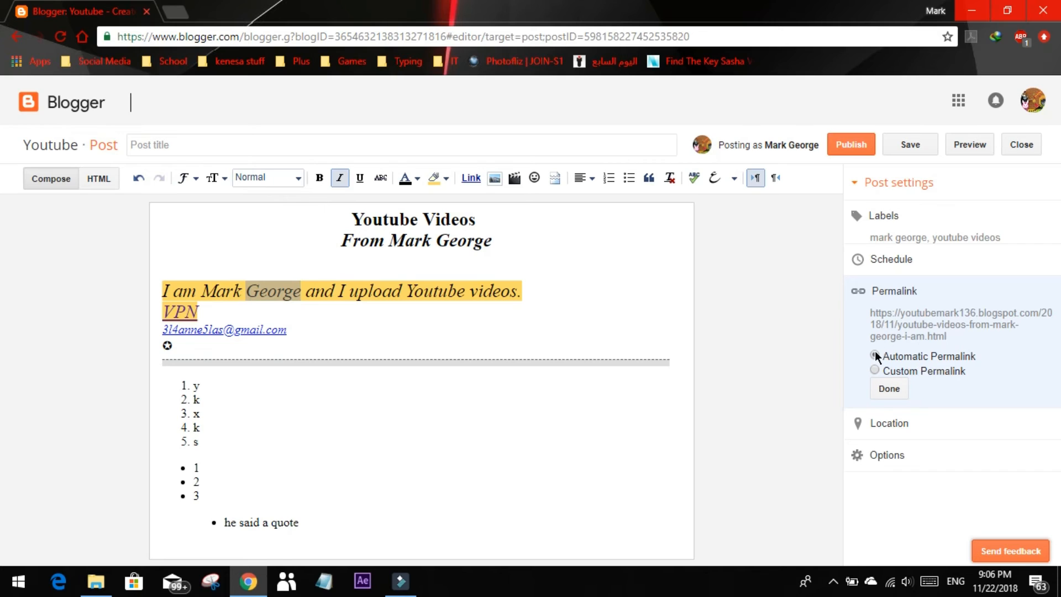
left_click_drag(950, 333, 874, 313)
right_click(874, 318)
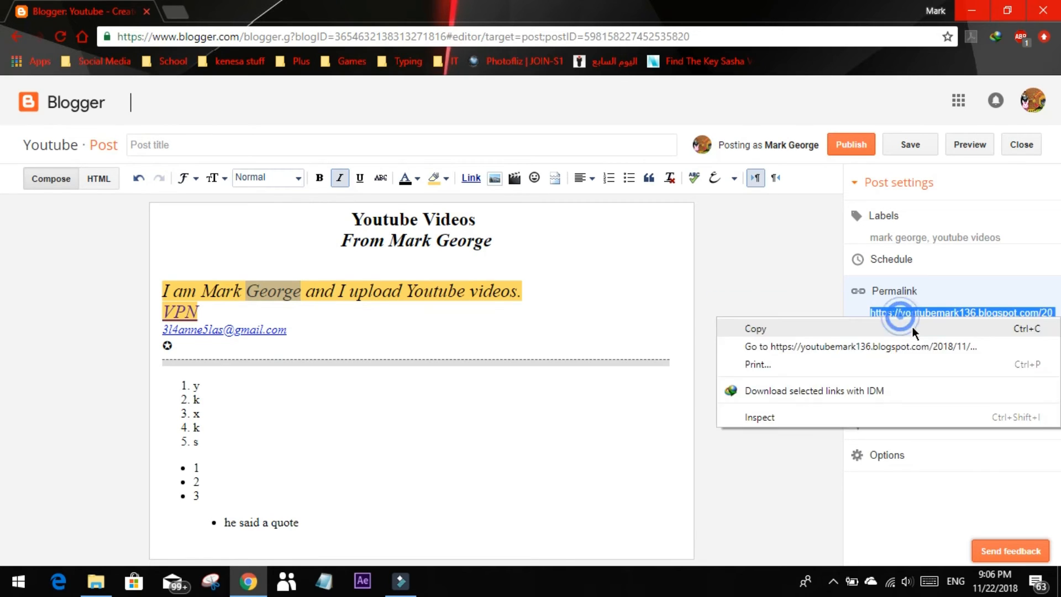
left_click(875, 330)
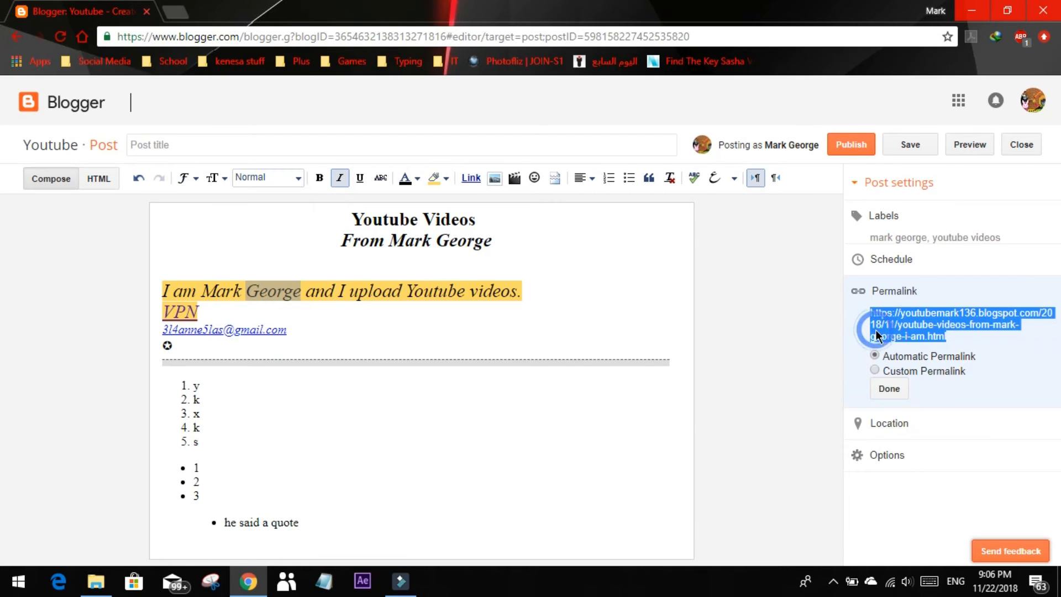
left_click(889, 390)
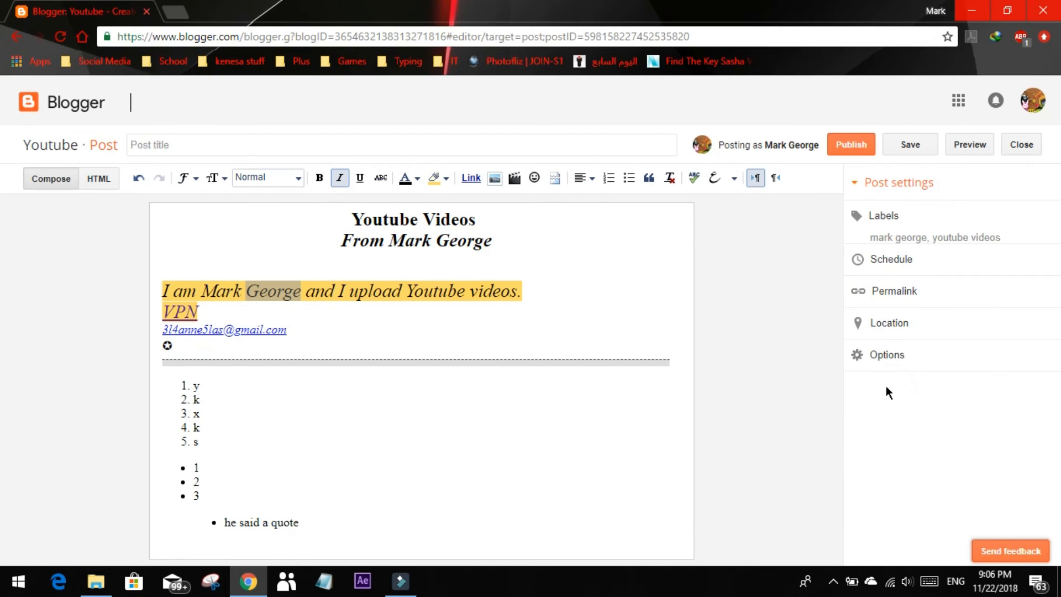
Dismiss the browser's location request and search for "egypt" as the post's location
left_click(884, 326)
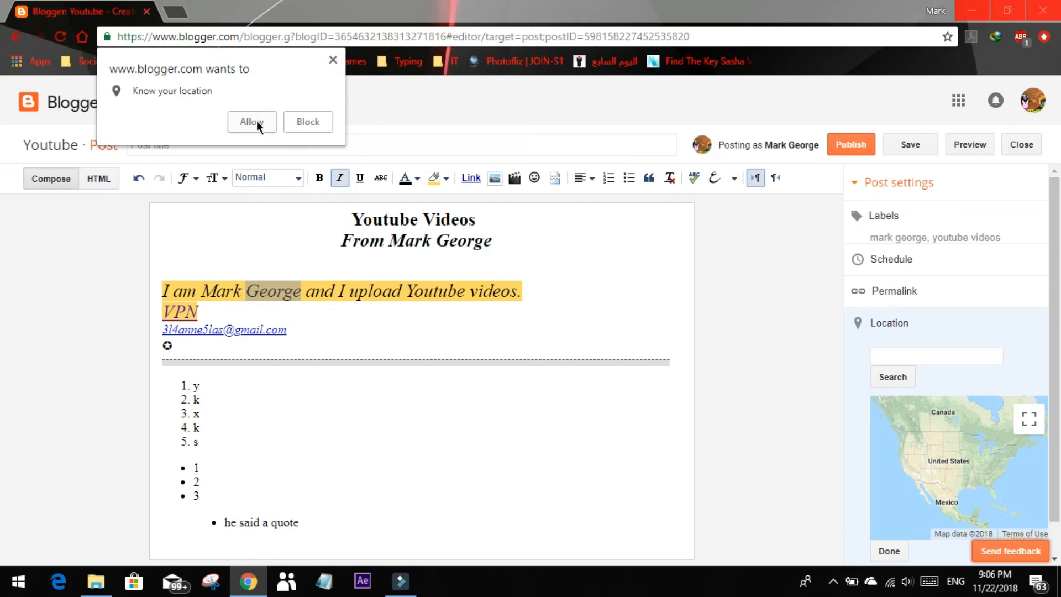
left_click(331, 58)
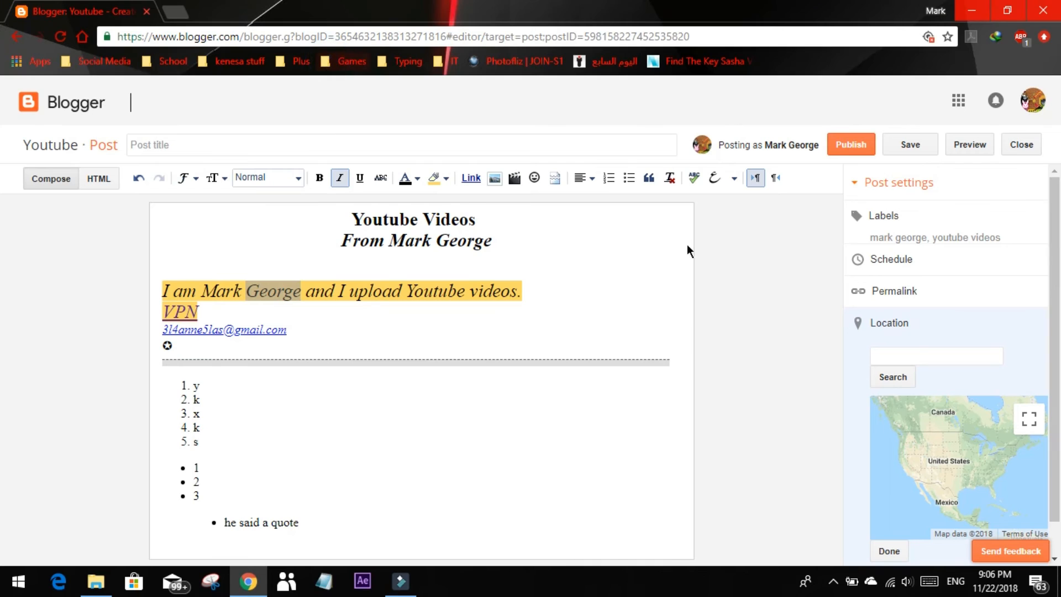
left_click(930, 359)
type("egypt")
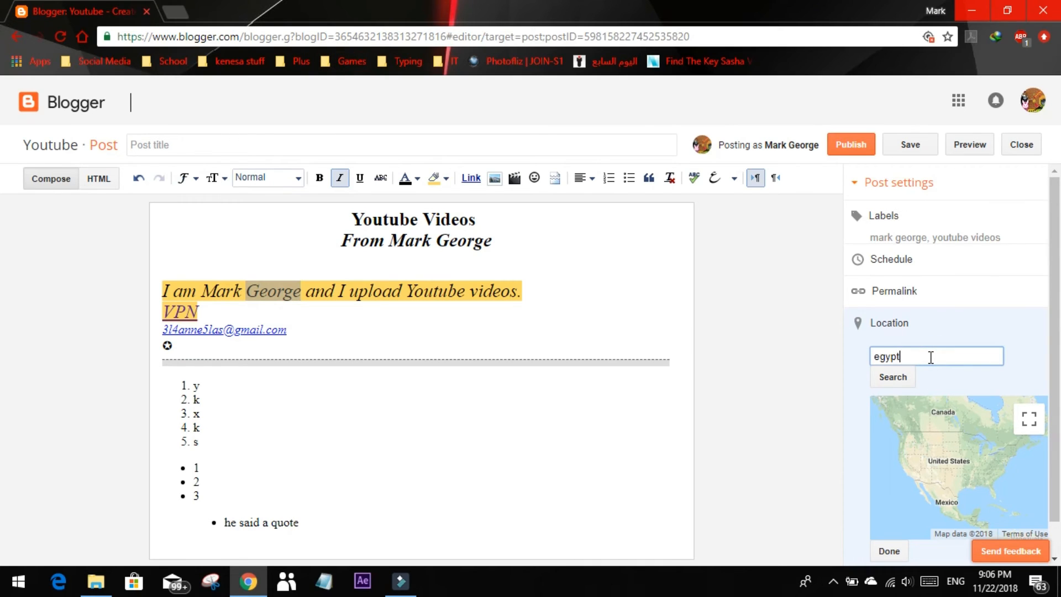
key("Return")
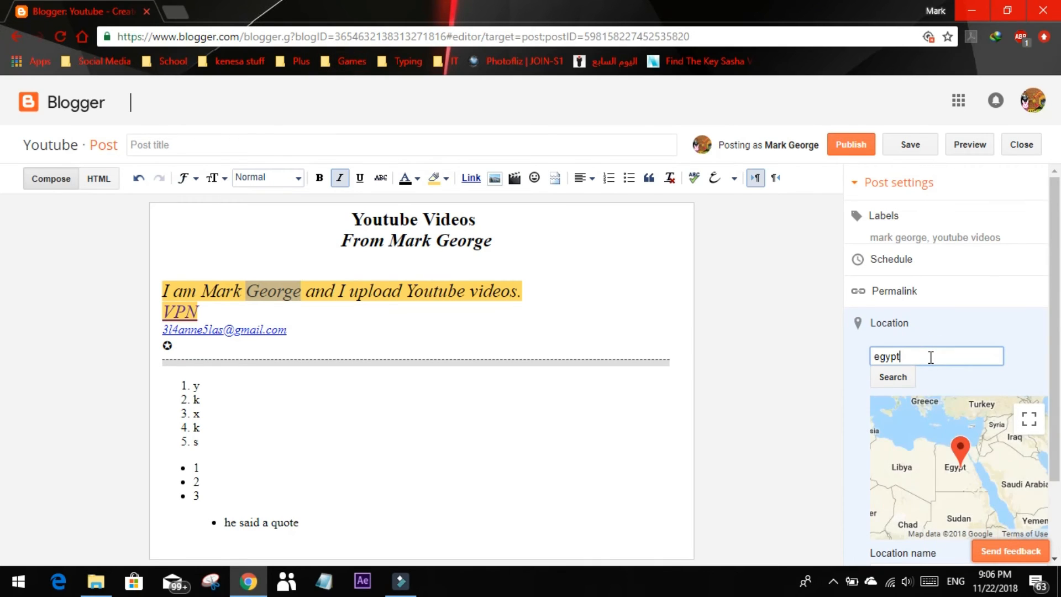
Place the post's location marker in Port Said on the map and confirm the location
scroll(952, 519, "down", 1)
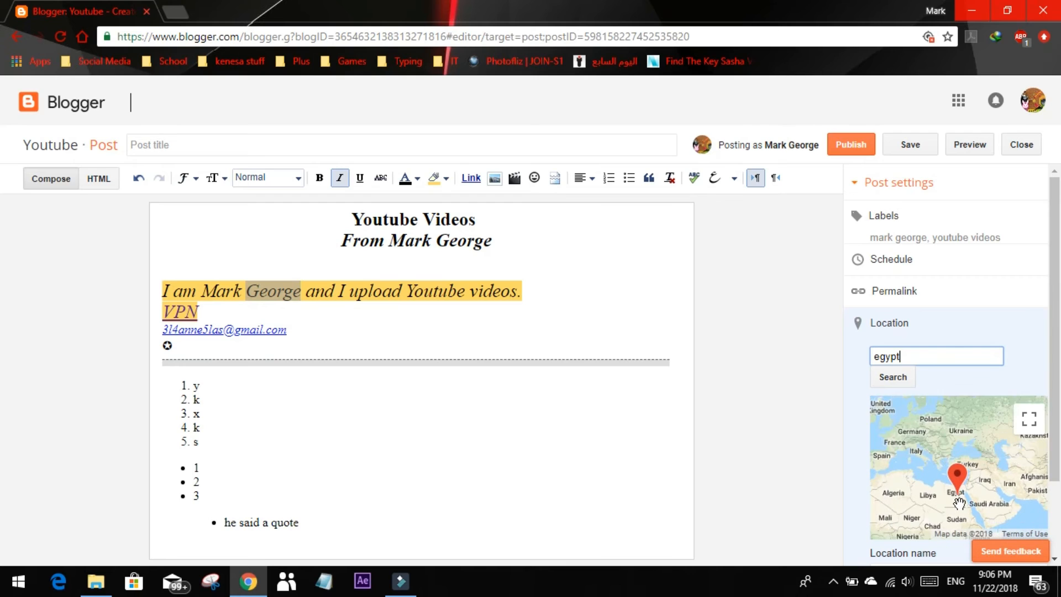
scroll(960, 499, "up", 2)
scroll(959, 500, "up", 2)
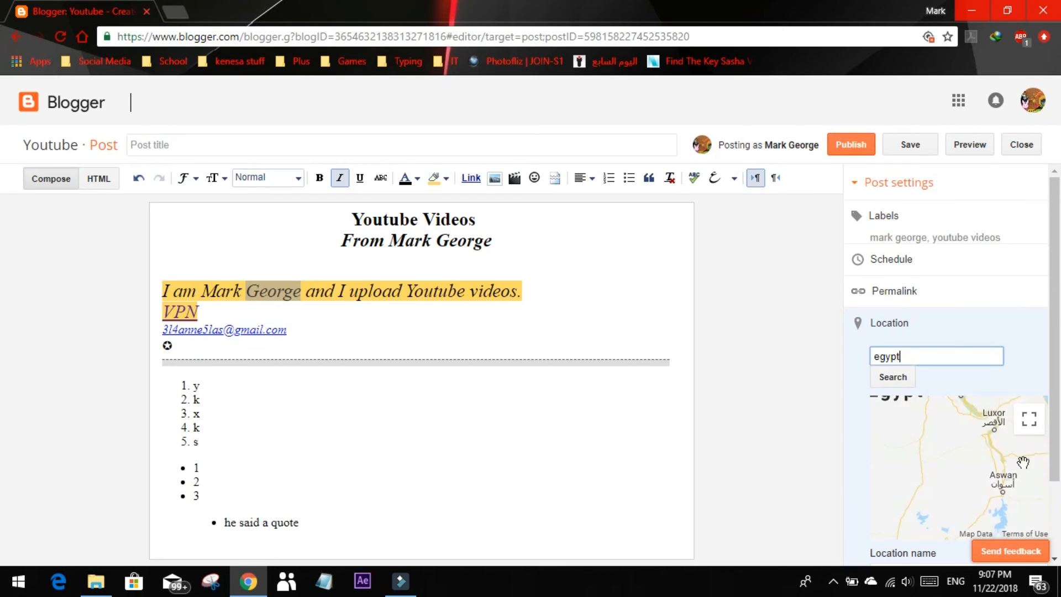
scroll(985, 483, "up", 1)
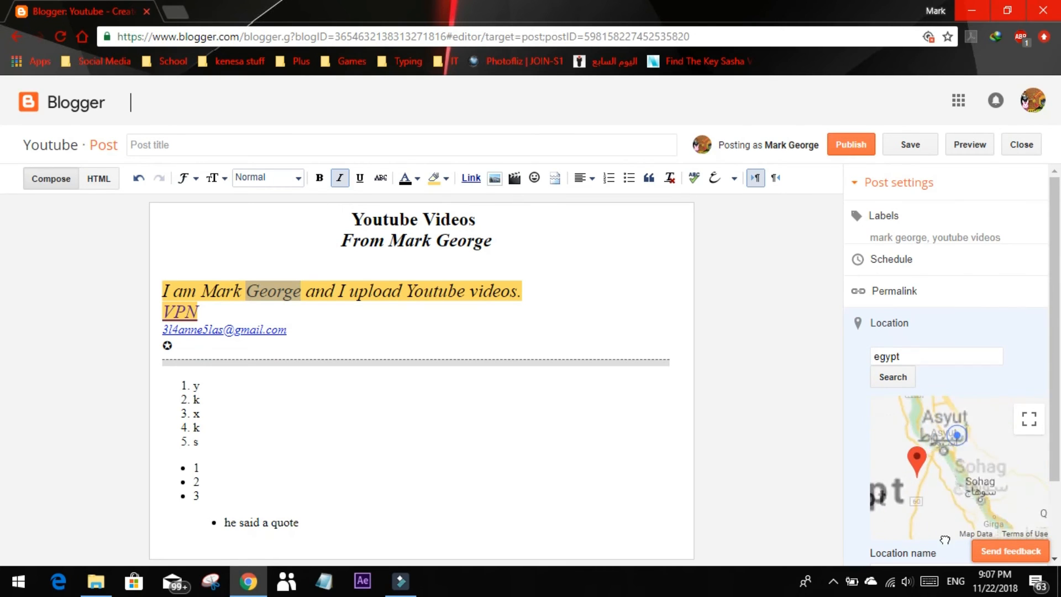
left_click_drag(961, 428, 943, 527)
left_click_drag(939, 412, 942, 488)
left_click_drag(936, 411, 955, 485)
scroll(979, 488, "up", 4)
scroll(954, 484, "up", 3)
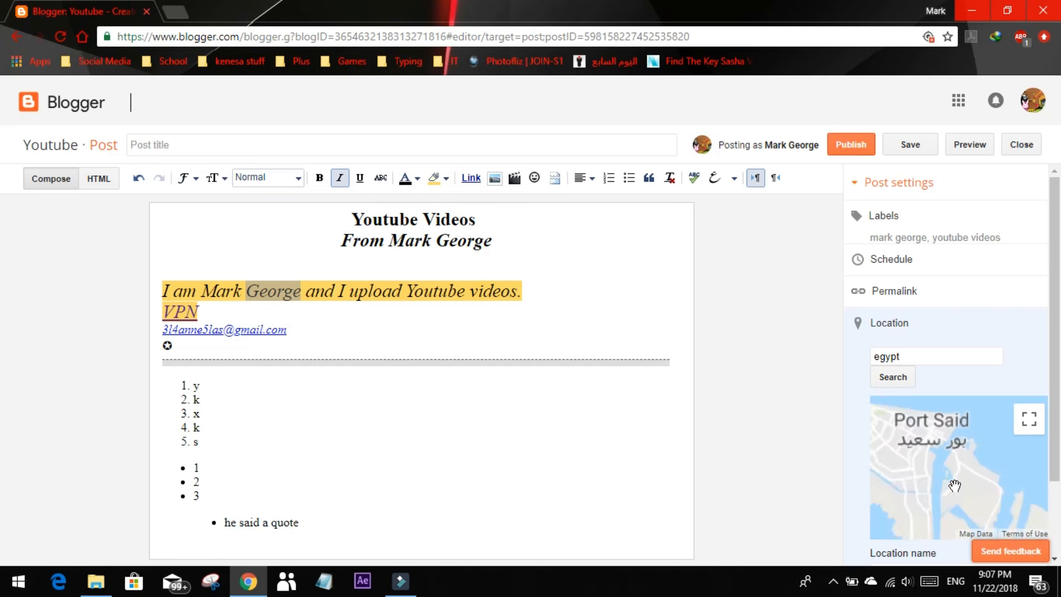
left_click_drag(925, 430, 951, 547)
scroll(976, 466, "down", 2)
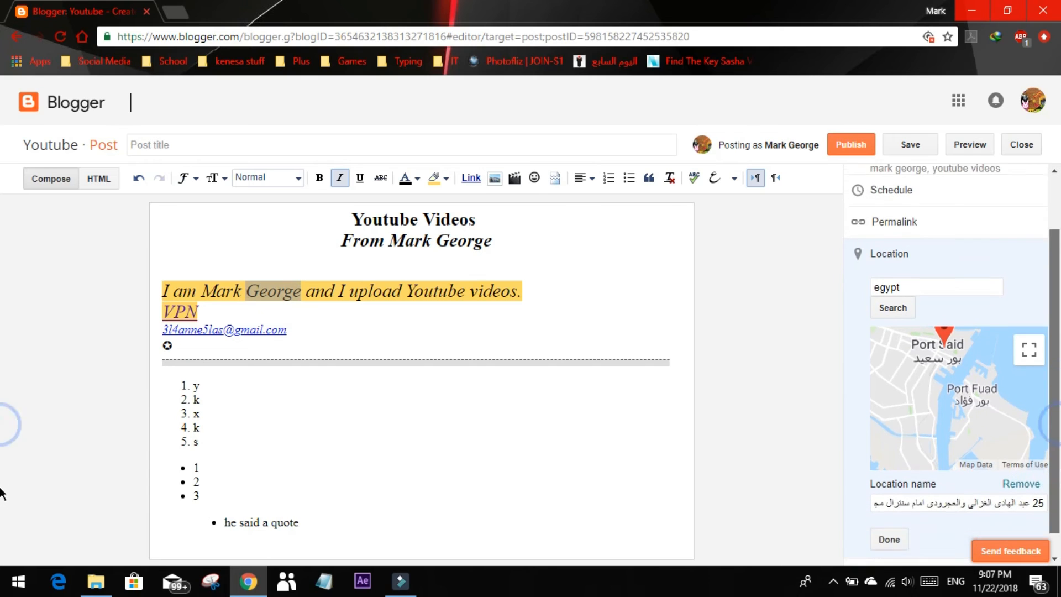
left_click(891, 515)
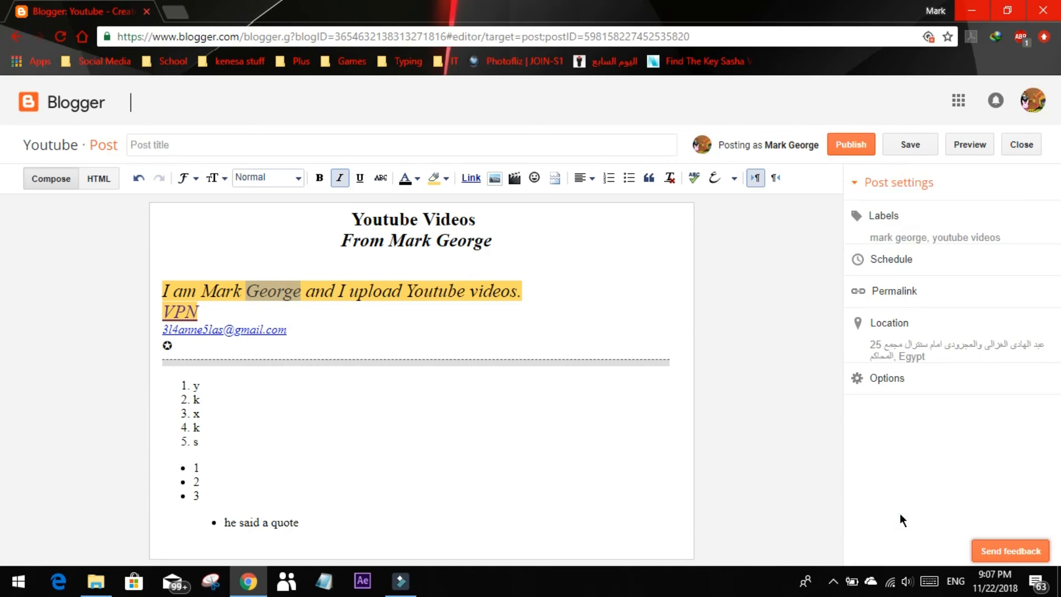
Set reader comments to Allow in the post's options and confirm the options
left_click(883, 379)
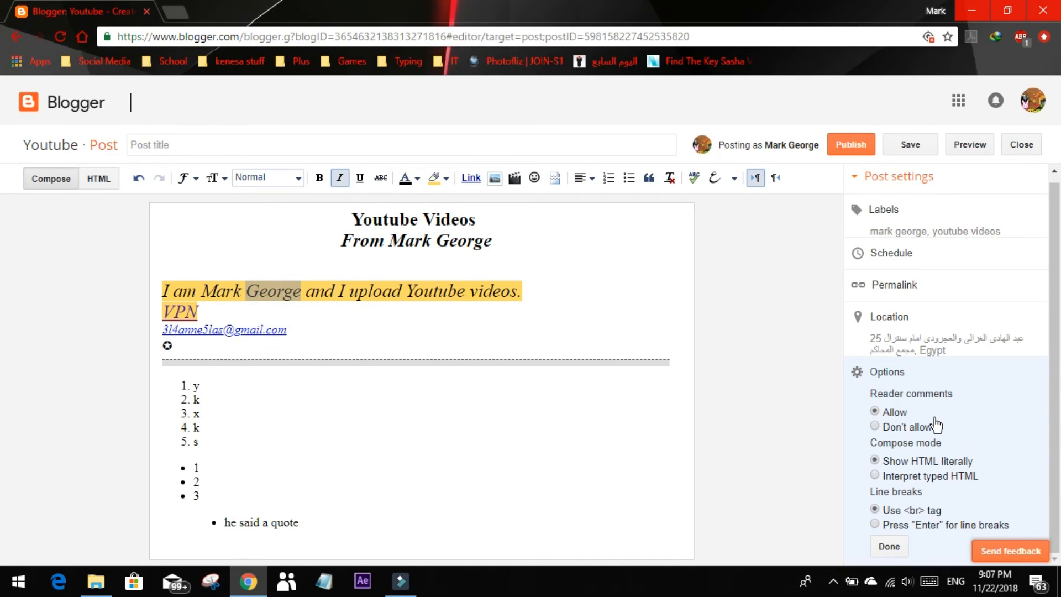
left_click(914, 426)
left_click(893, 414)
left_click(888, 548)
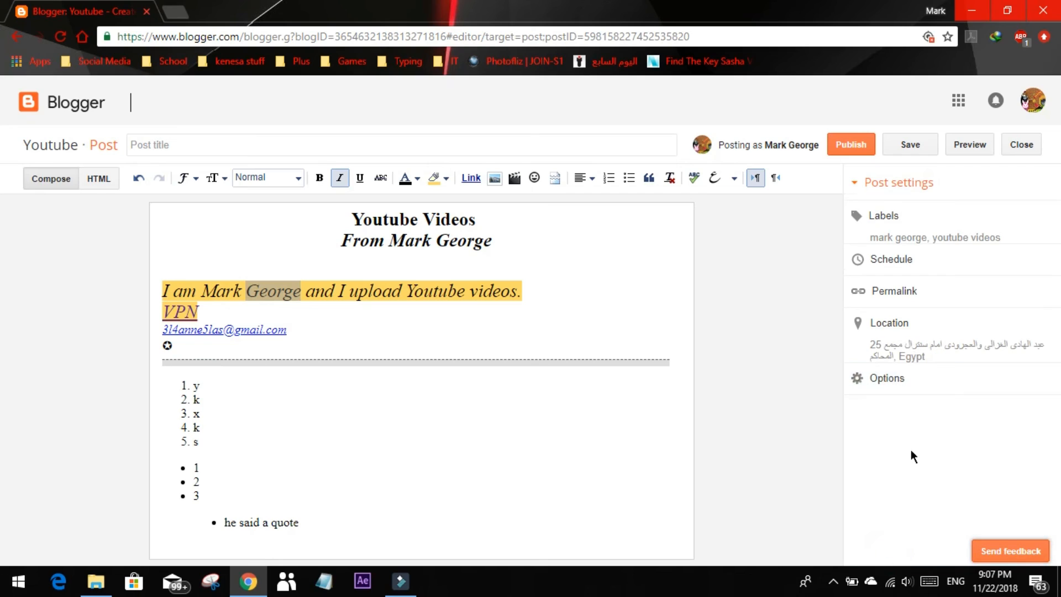
Save the post and preview it, looking through the content, labels, location and comment area
left_click(909, 145)
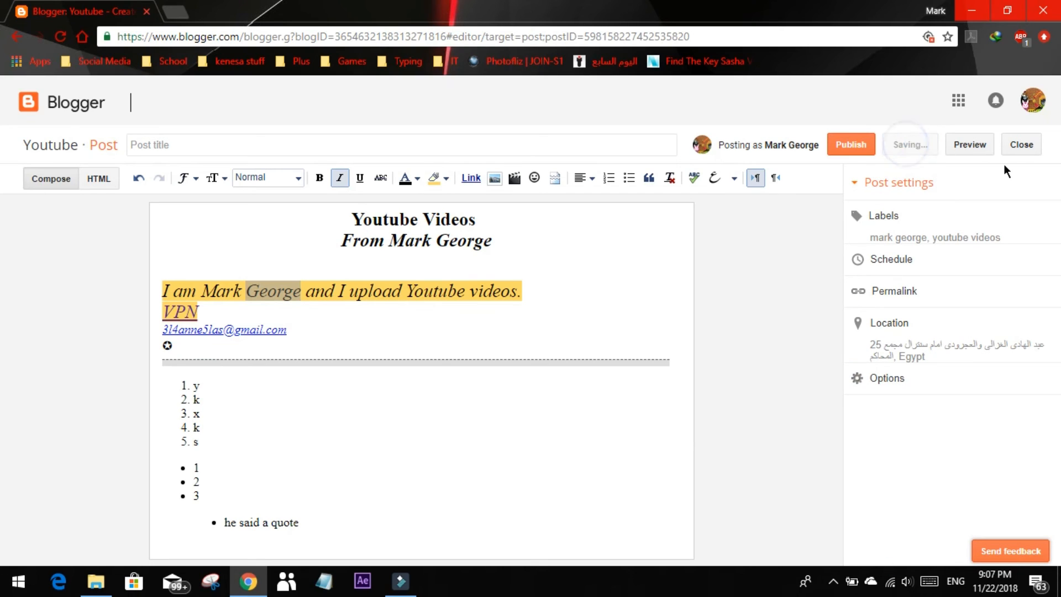
left_click(976, 147)
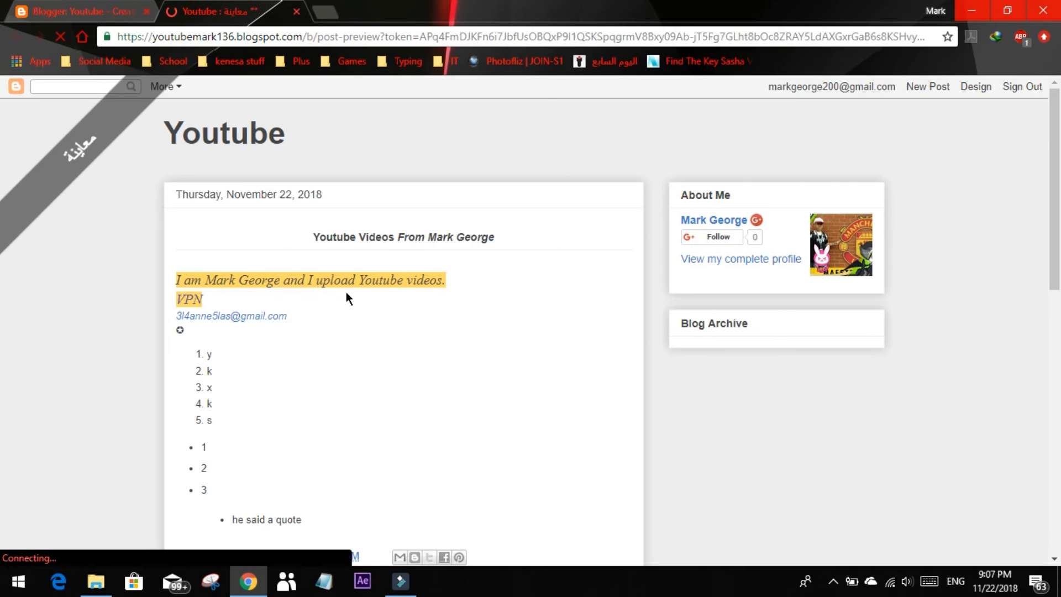
scroll(195, 190, "down", 3)
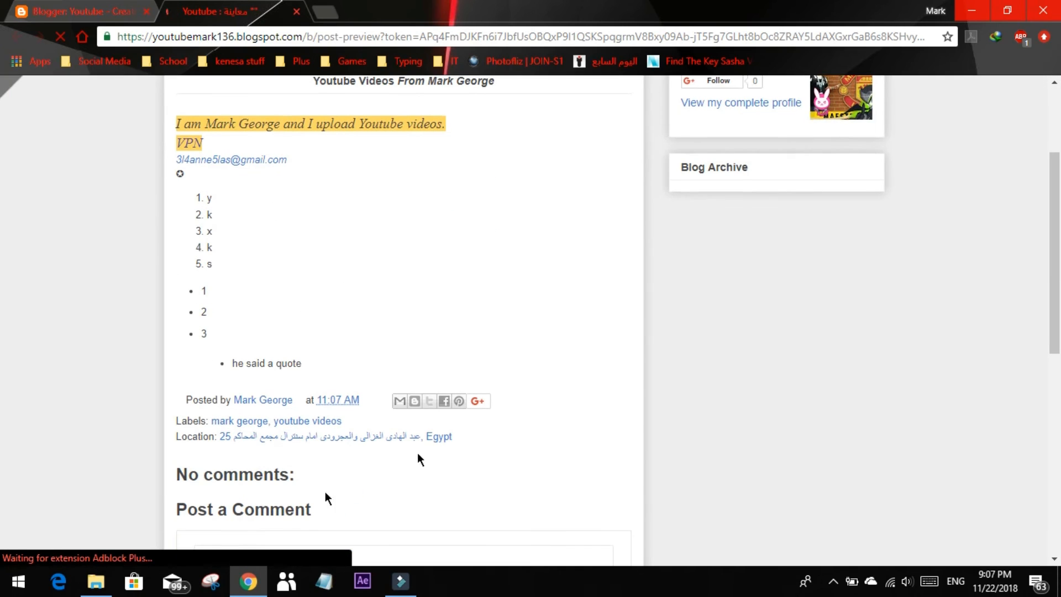
scroll(277, 481, "down", 4)
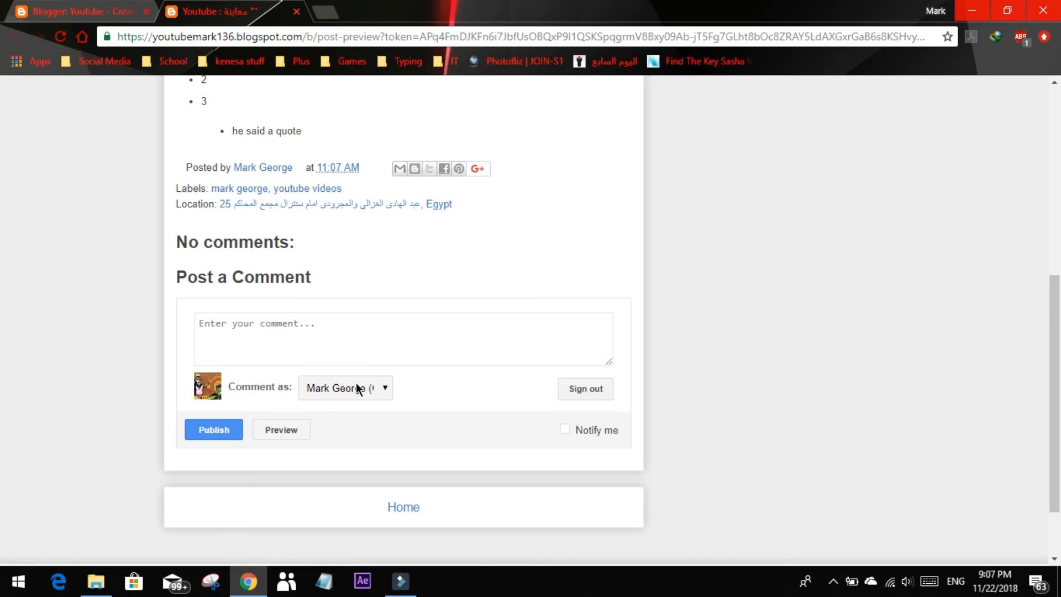
scroll(330, 323, "up", 7)
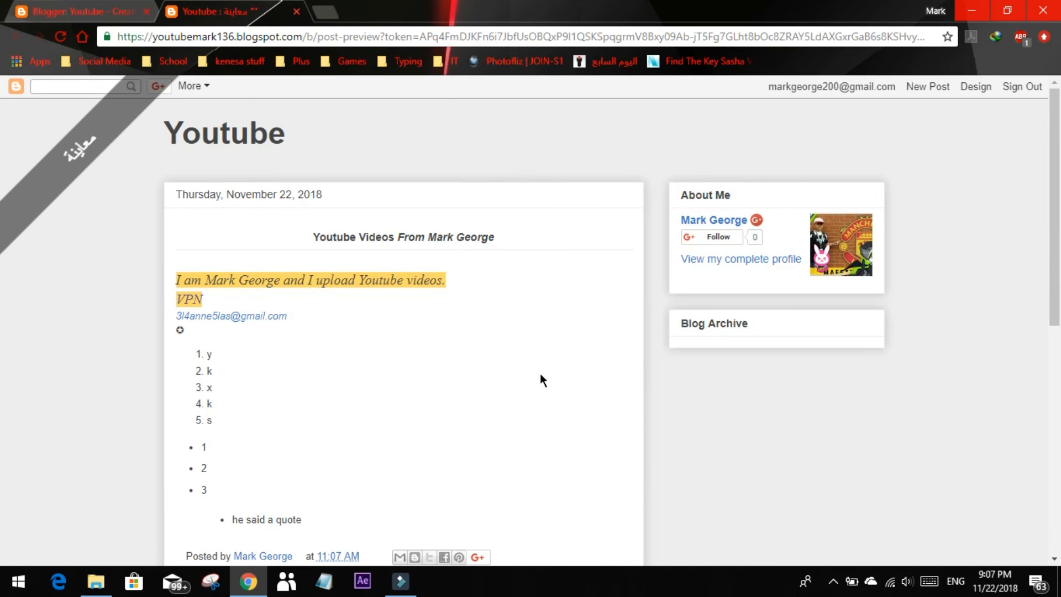
Return from the preview to the post editor and publish the post
left_click(134, 34)
left_click(124, 13)
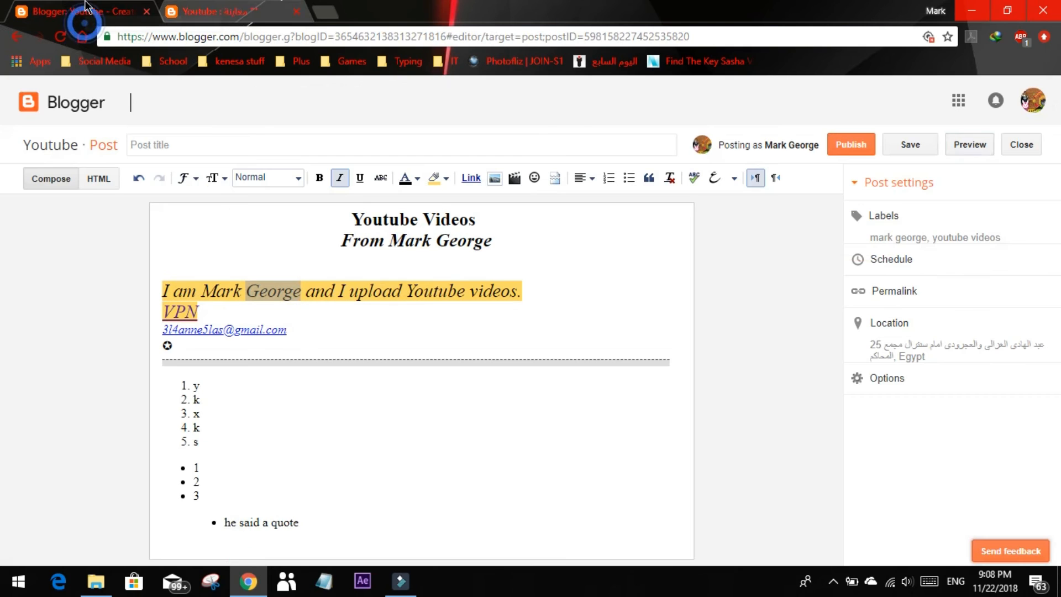
left_click(845, 150)
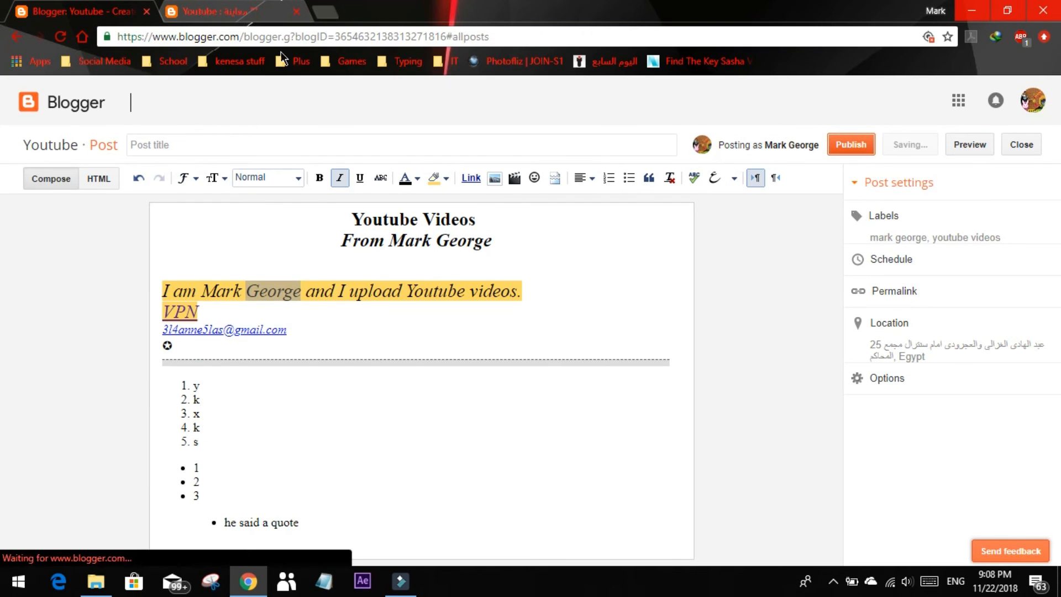
Open the published post in a new browser tab at the copied permalink address and look through it down to the comment form
left_click(323, 13)
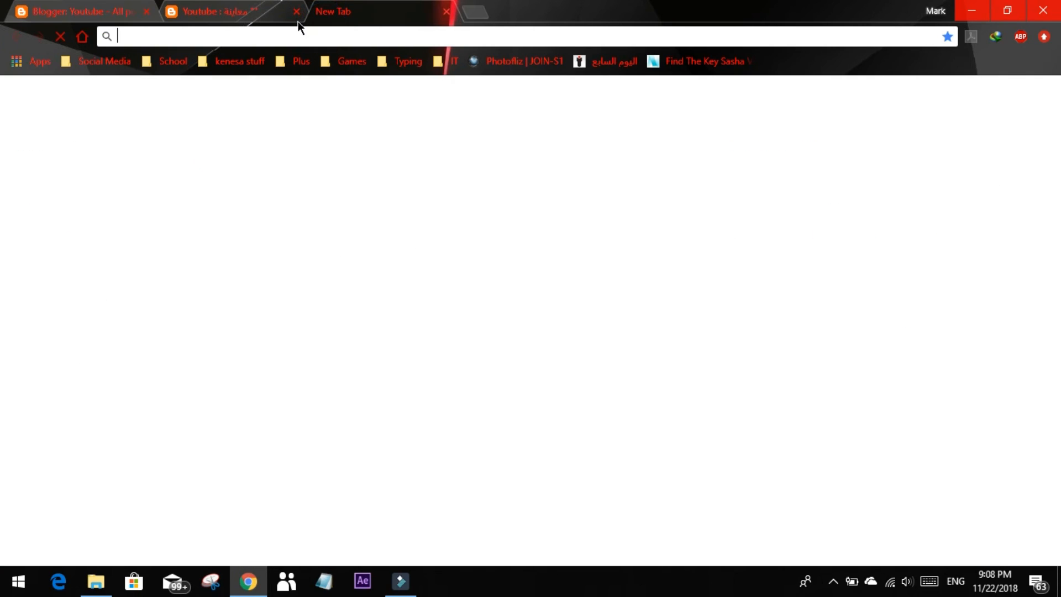
type("https://youtubemark136.blogspot.com/2018/11/youtube-videos-from-mark-george-i-am.html")
key("Return")
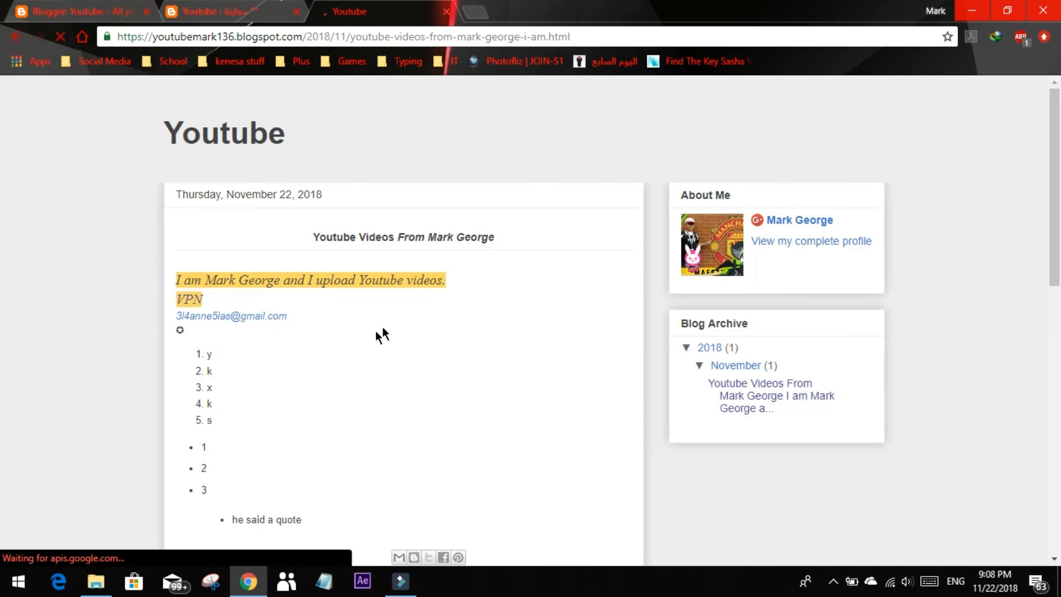
scroll(552, 244, "down", 3)
scroll(565, 271, "down", 10)
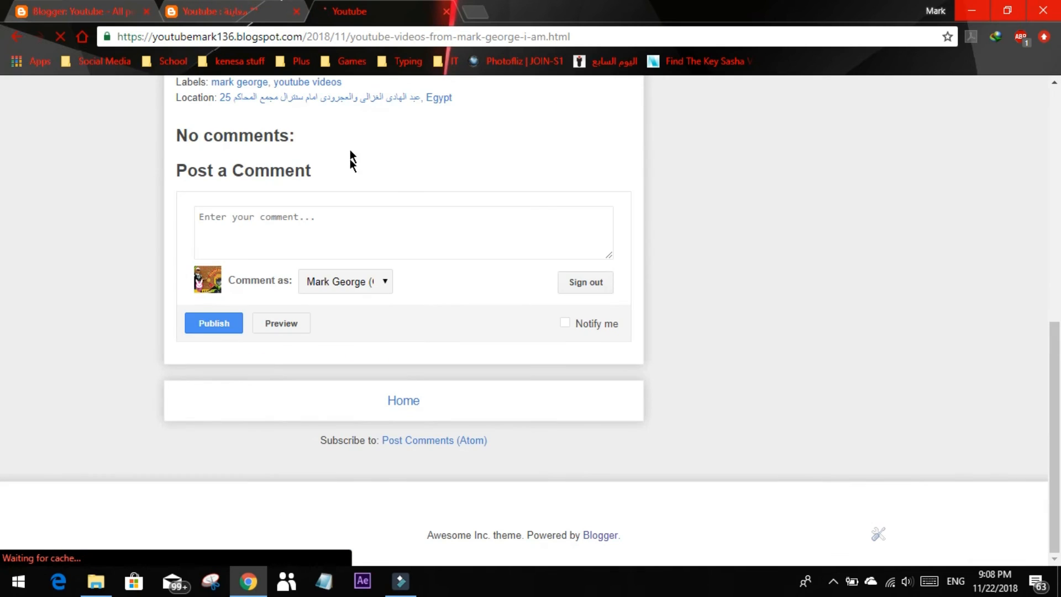
Write "hello" as a comment on the published post
left_click(332, 222)
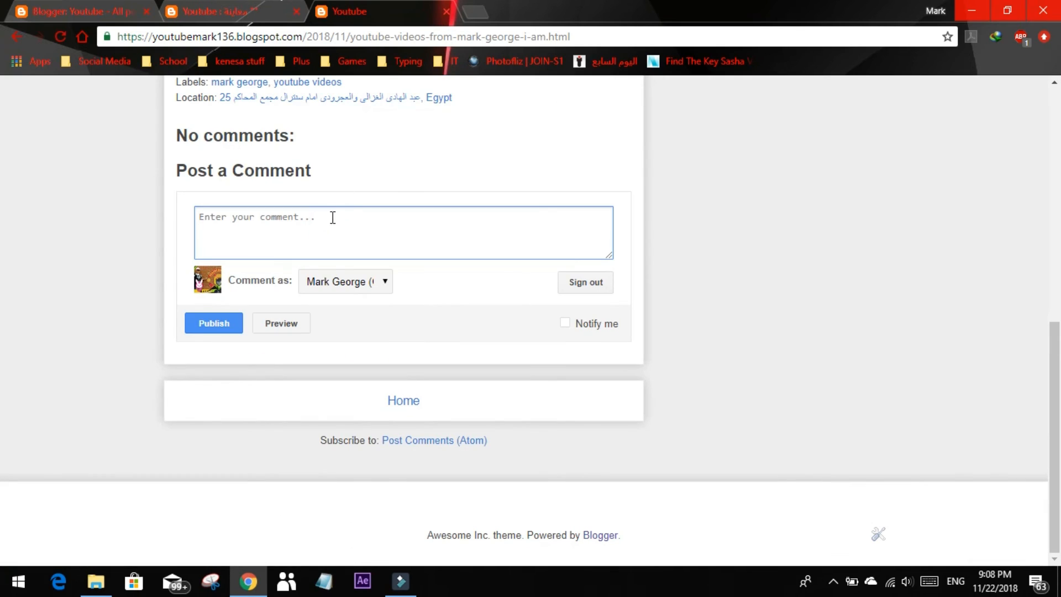
type("hello")
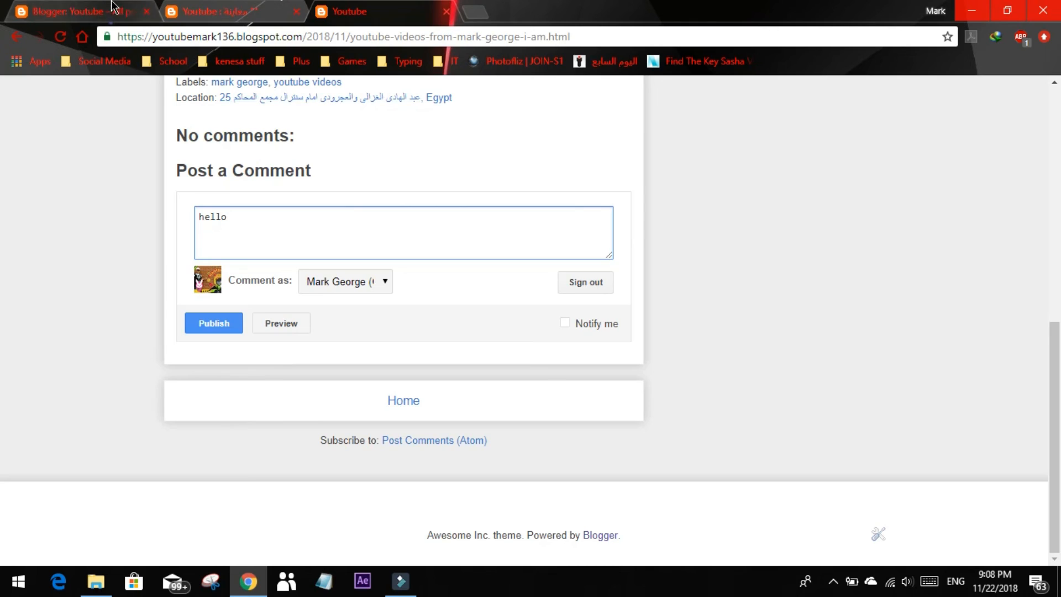
Close the post preview and published post pages, and go back from the posts list to the post editor
left_click(77, 11)
left_click(297, 11)
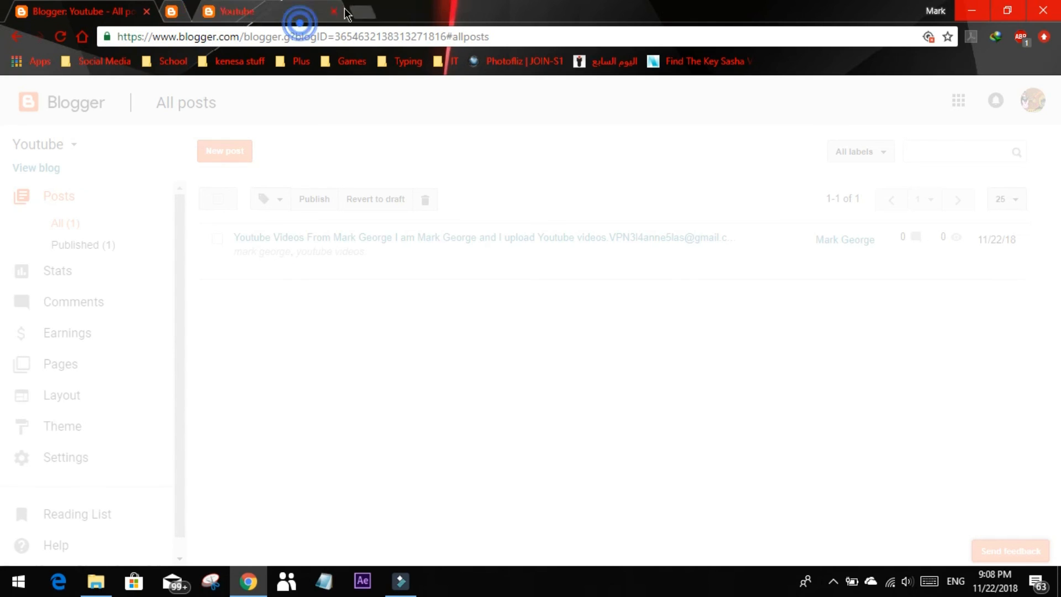
left_click(296, 11)
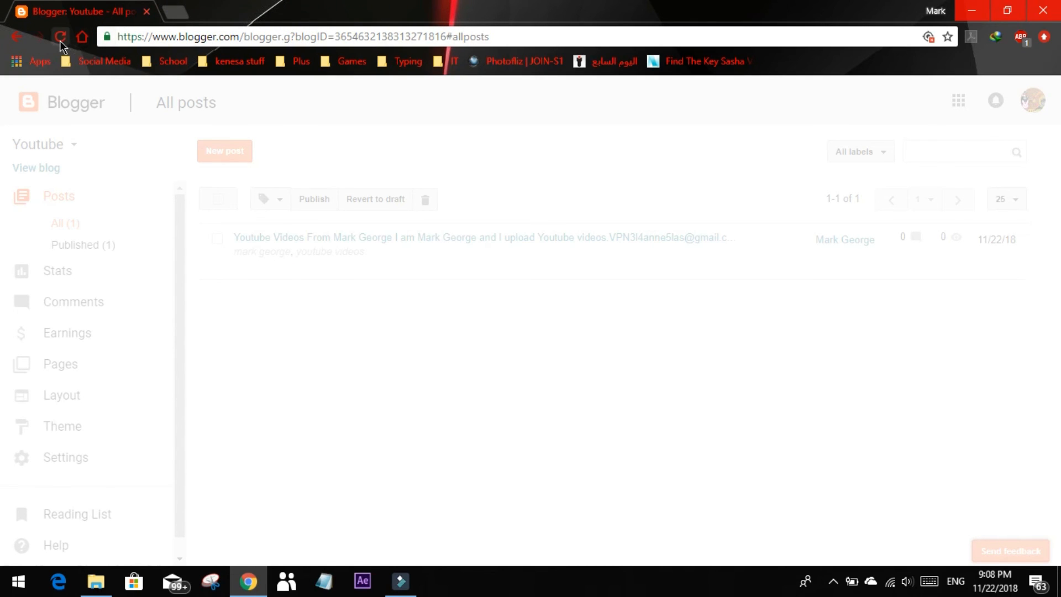
left_click(17, 36)
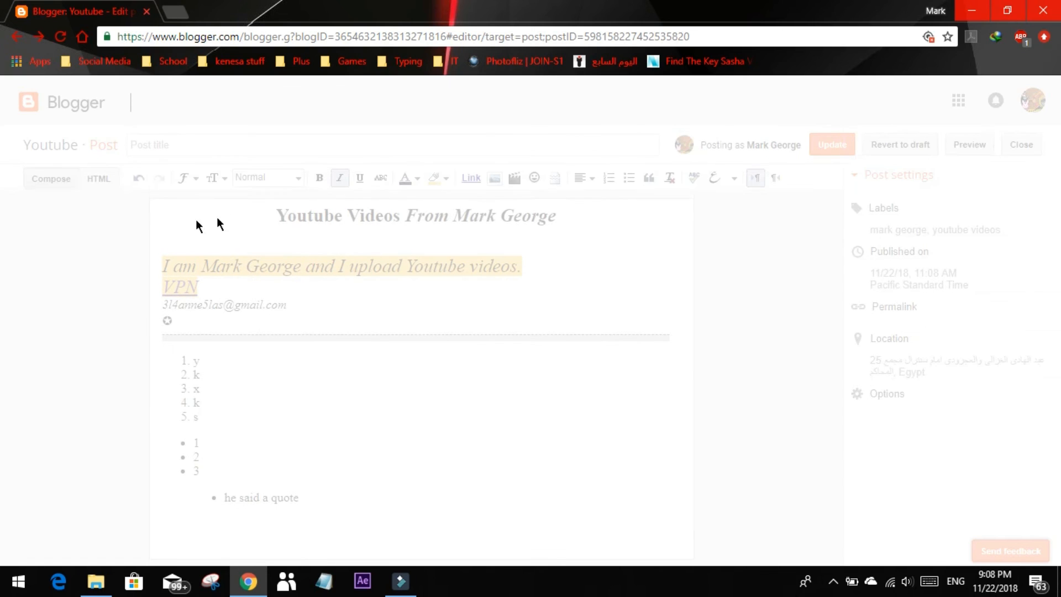
left_click(136, 235)
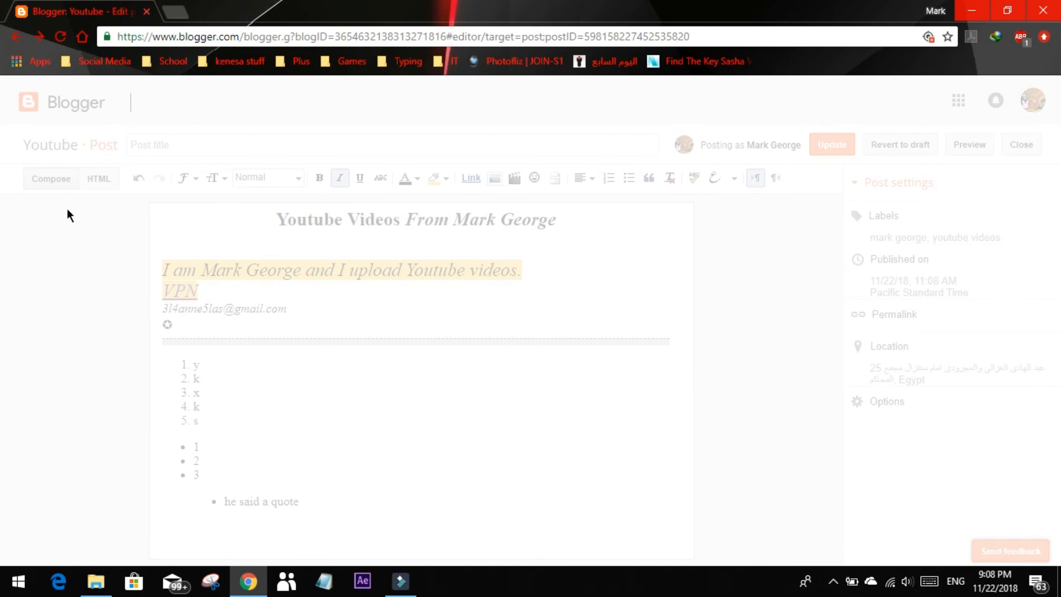
Open Blogger from the Google apps in a new browser tab and close the old post editor tab
left_click(183, 12)
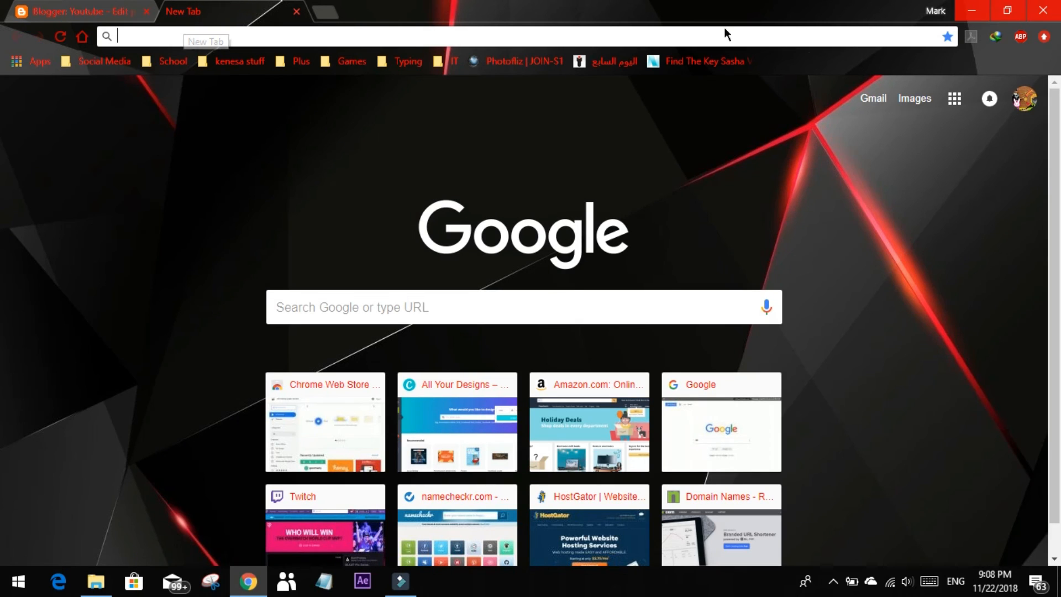
left_click(953, 103)
scroll(928, 436, "down", 3)
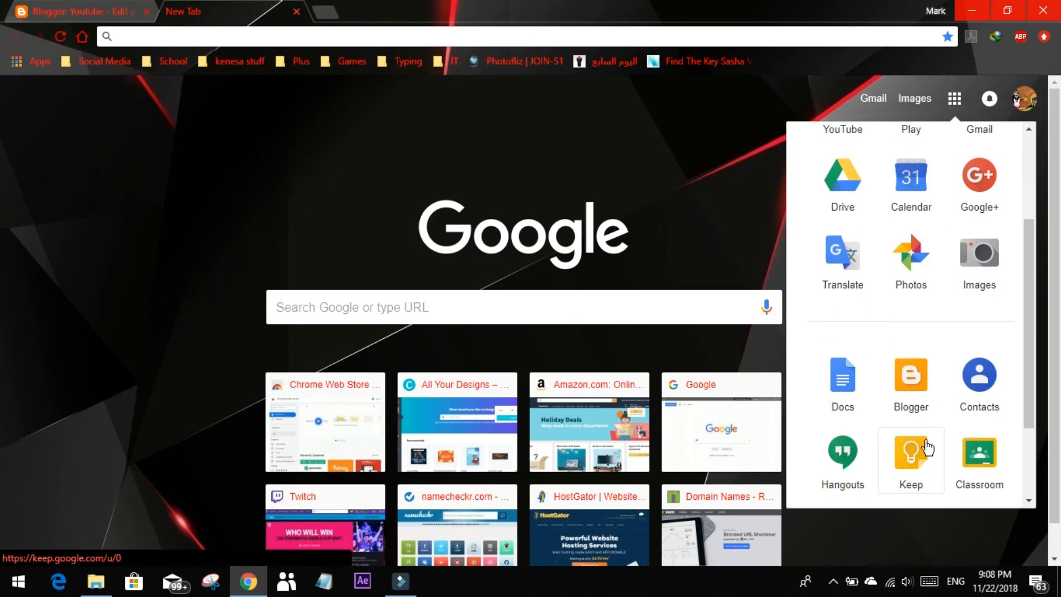
left_click(910, 378)
left_click(110, 11)
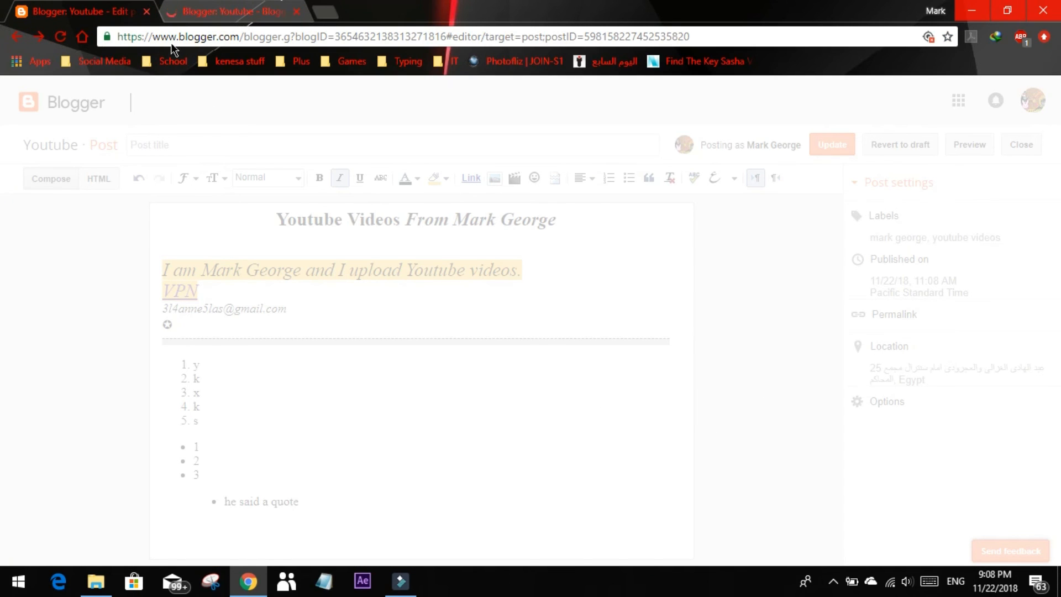
left_click(147, 11)
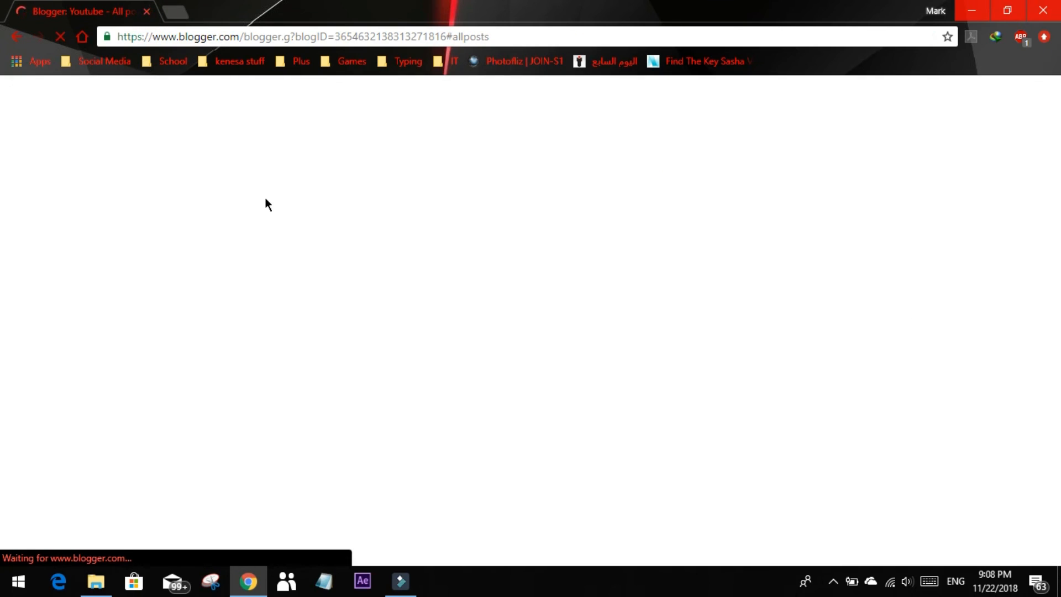
Review the blog's overview stats down to the audience map and open the published comments
left_click(85, 270)
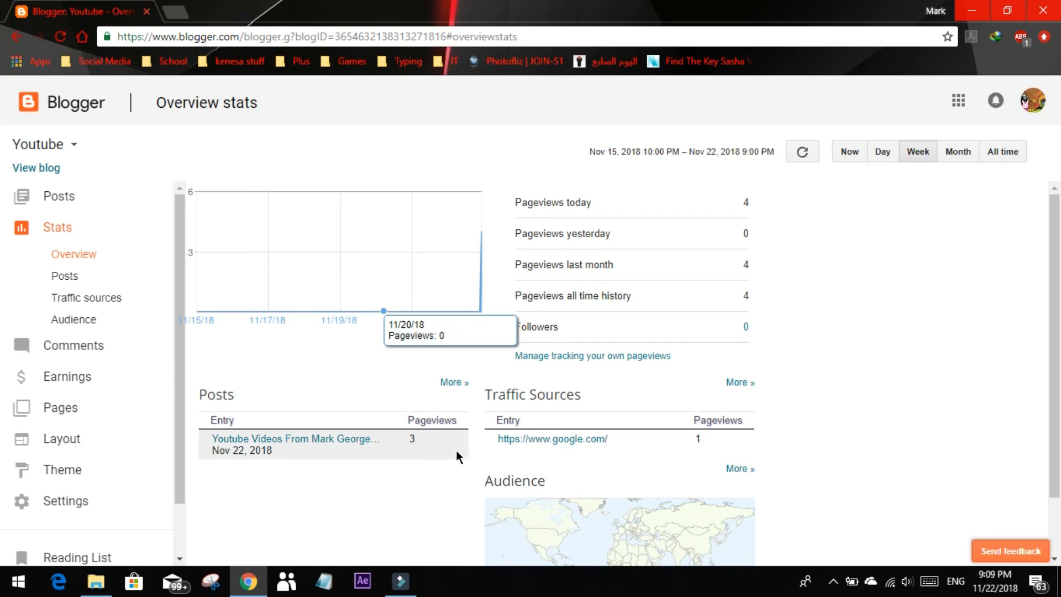
scroll(628, 370, "down", 1)
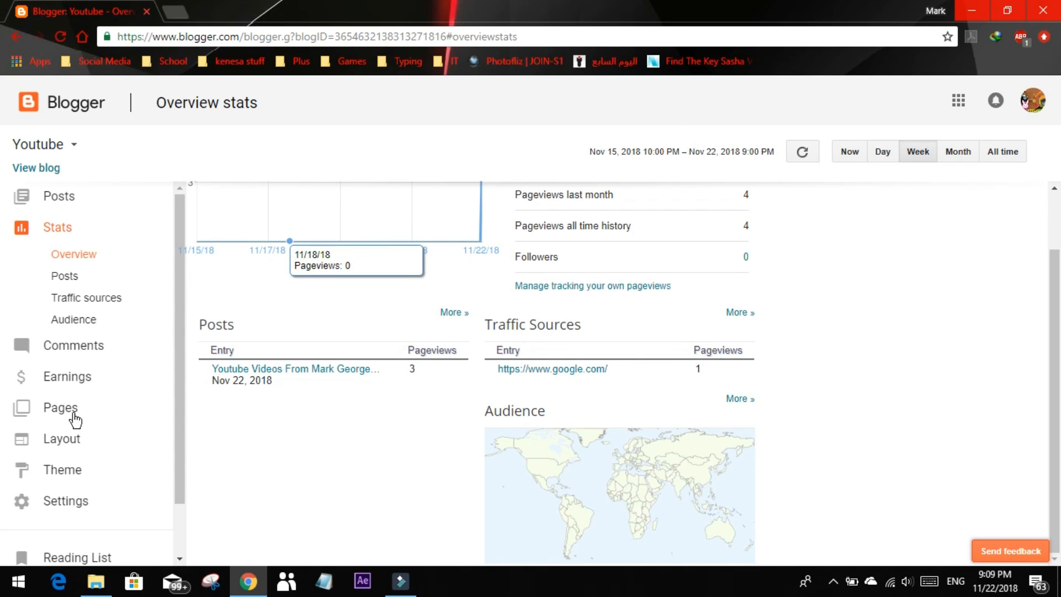
left_click(111, 344)
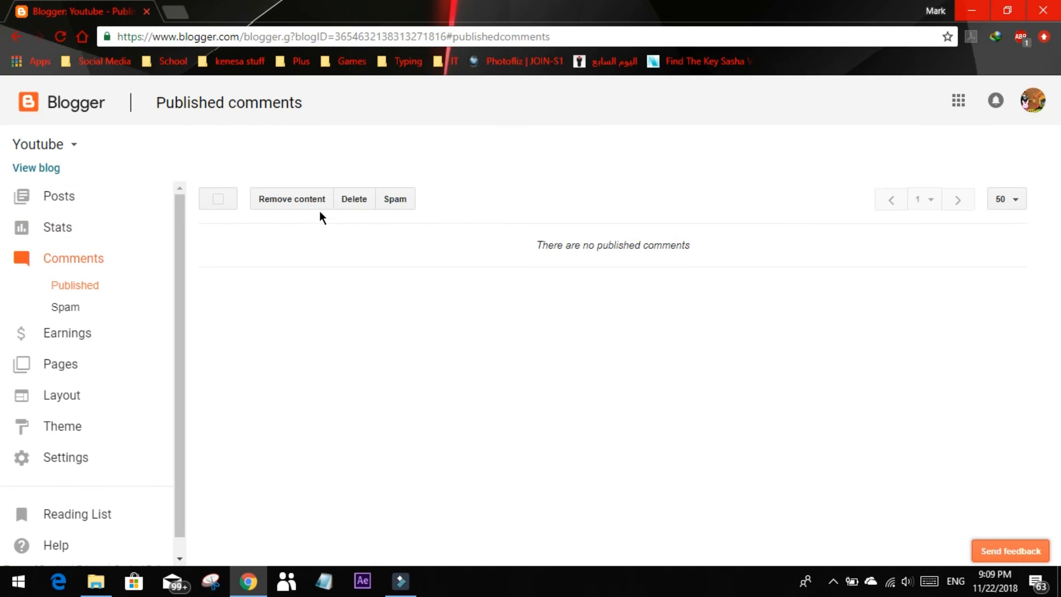
Open the blog's Pages section
left_click(93, 378)
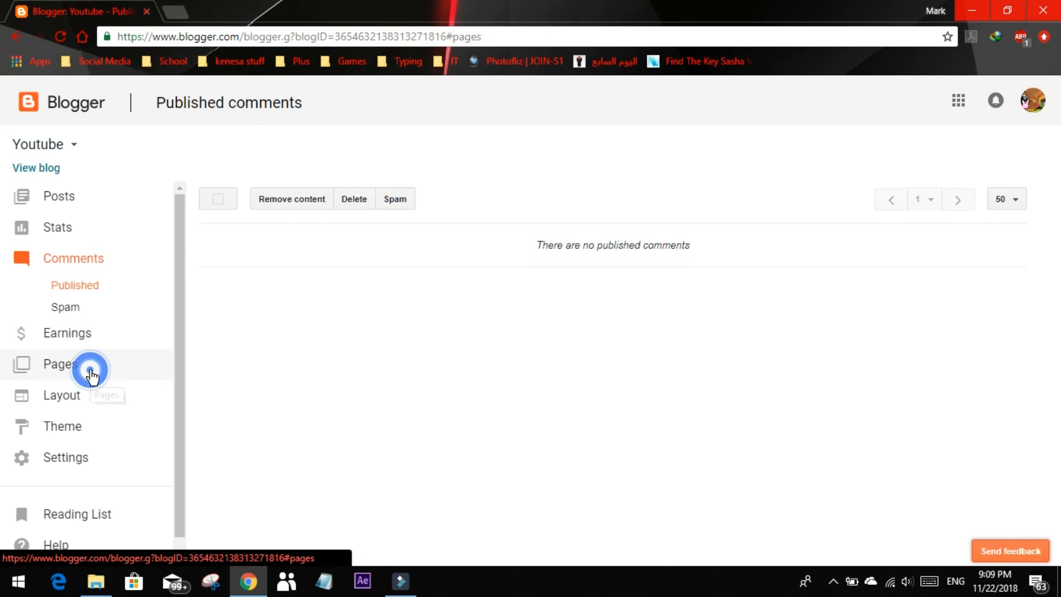